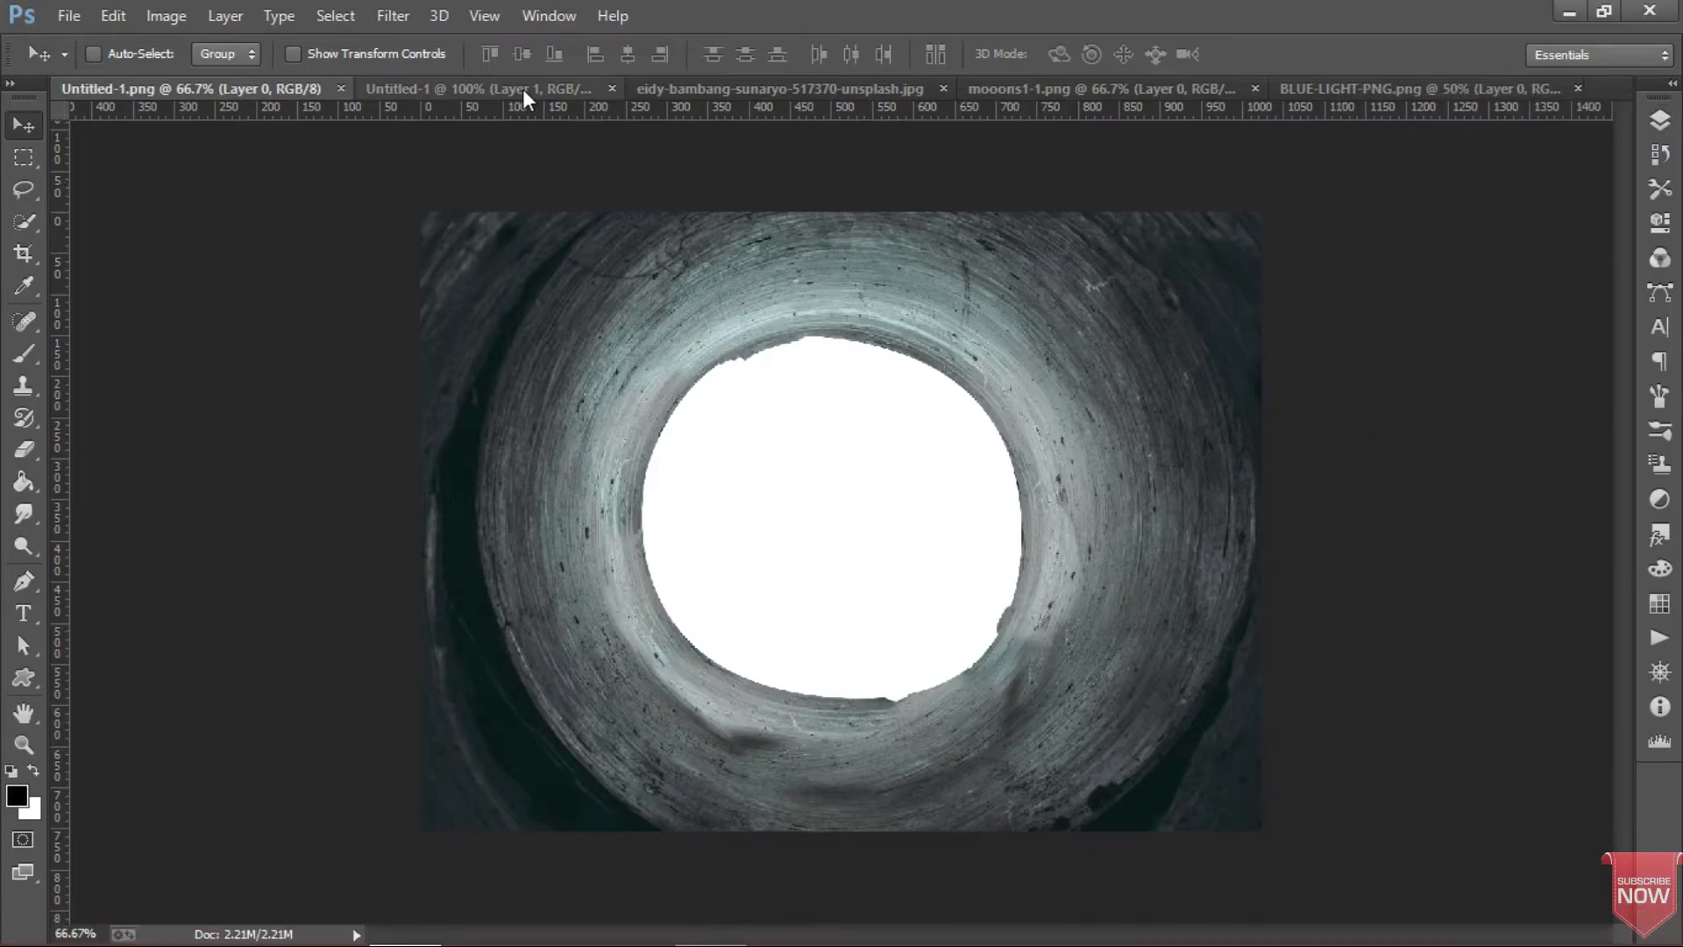
Step: Drag the cut-out boy into Untitled-1.png, nudge him into the tunnel opening, and bring up the starry-sky photo
{"action": "left_click", "coordinate": [523, 88]}
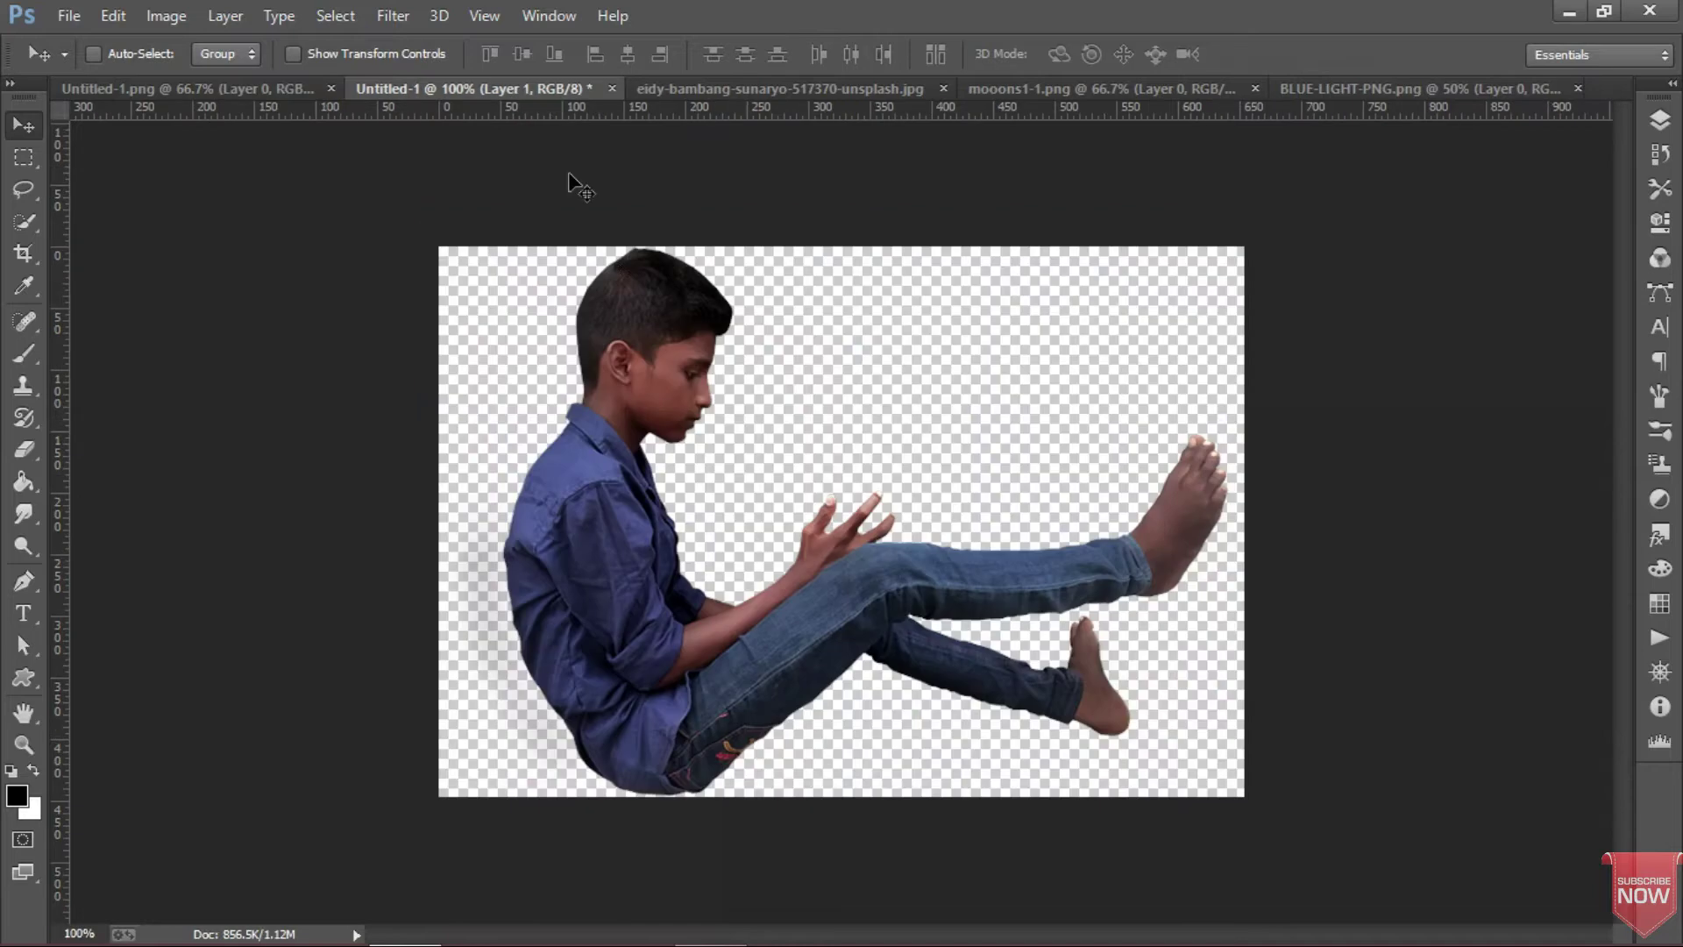
{"action": "mouse_move", "coordinate": [513, 287]}
{"action": "left_mouse_down"}
{"action": "mouse_move", "coordinate": [761, 431]}
{"action": "mouse_move", "coordinate": [711, 443]}
{"action": "left_mouse_up"}
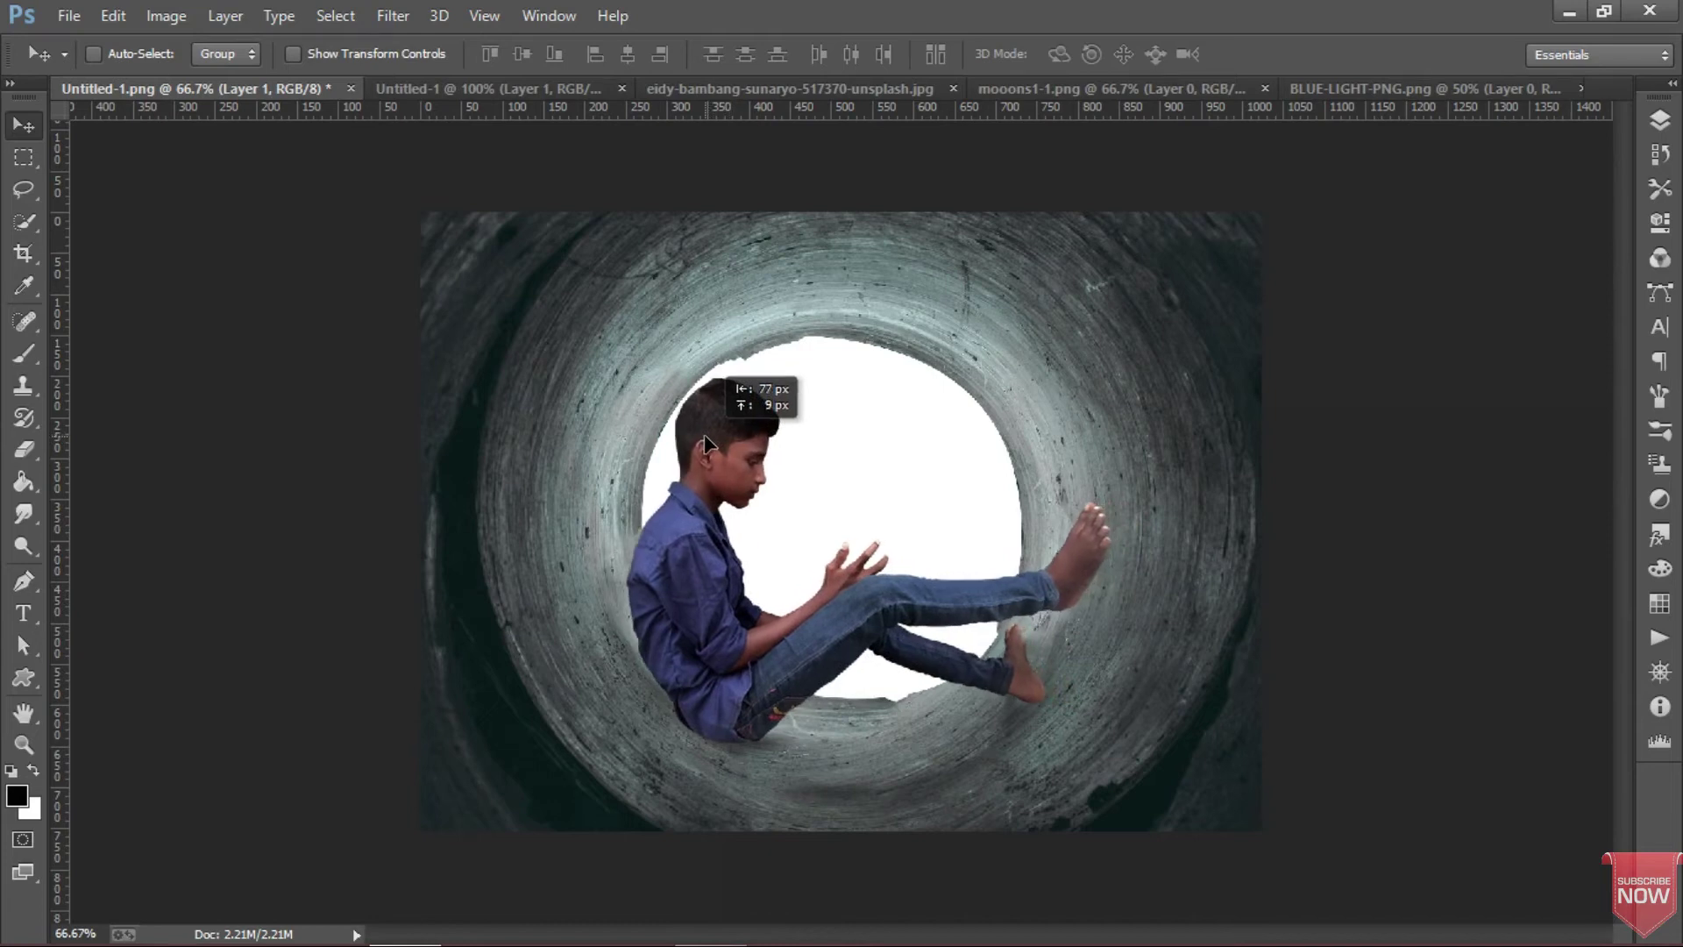
{"action": "left_click_drag", "start_coordinate": [710, 442], "coordinate": [705, 446]}
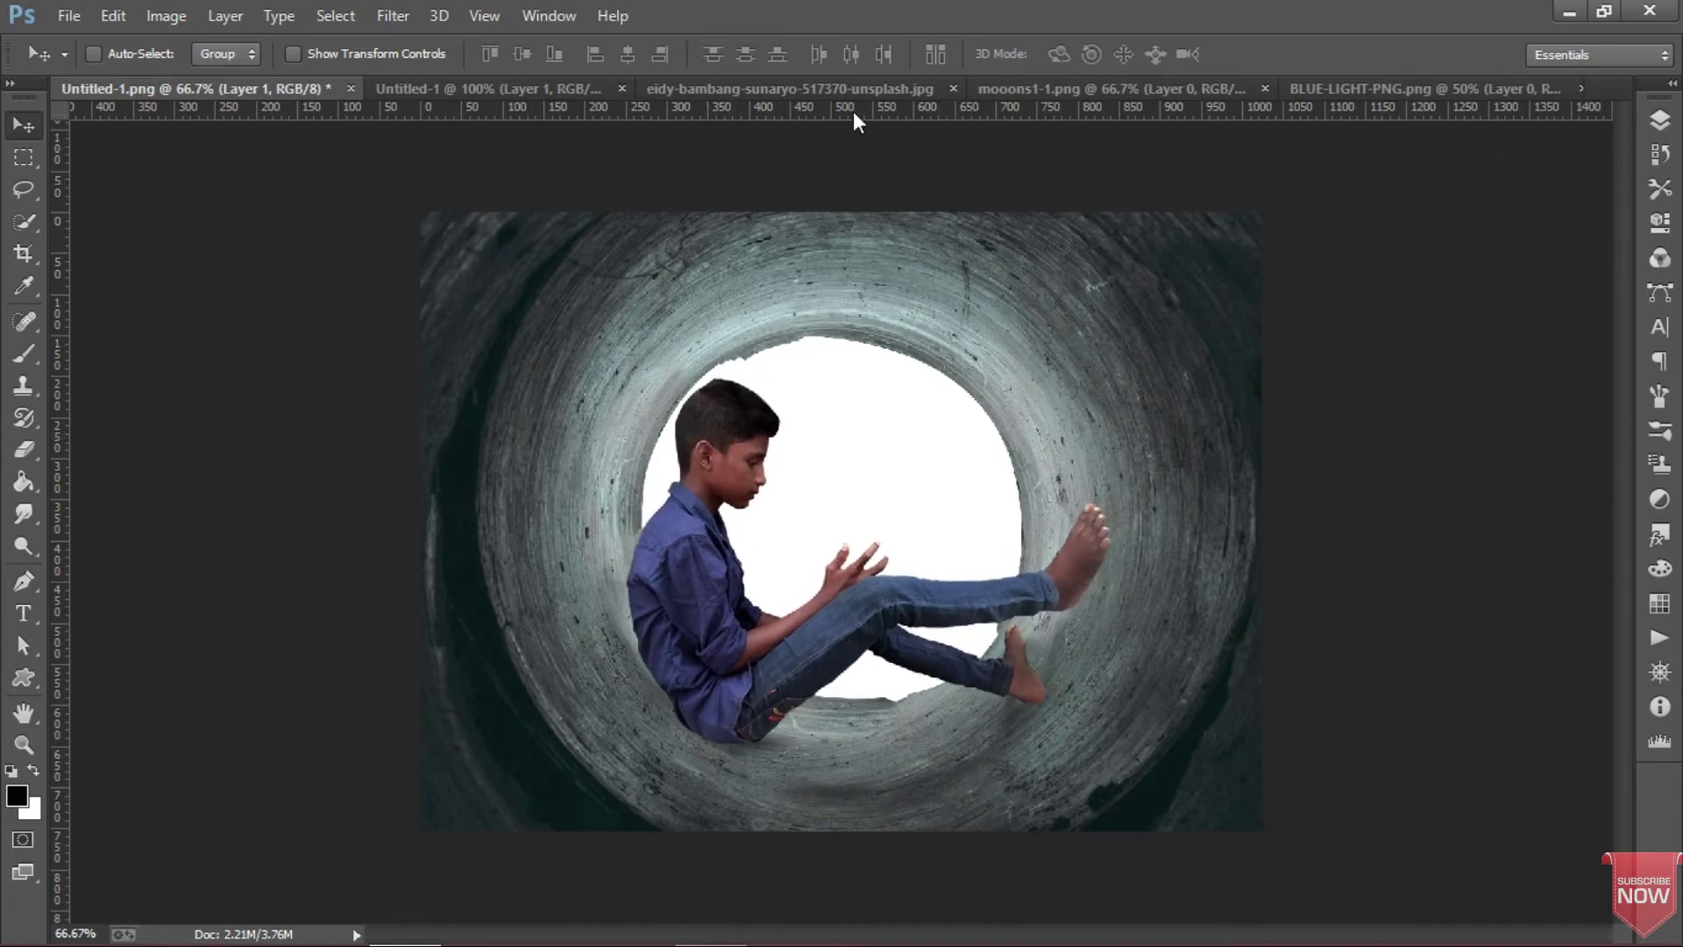
{"action": "left_click", "coordinate": [834, 86]}
Step: Marquee-select the starry sky down to the horizon and copy it
{"action": "key", "text": "m"}
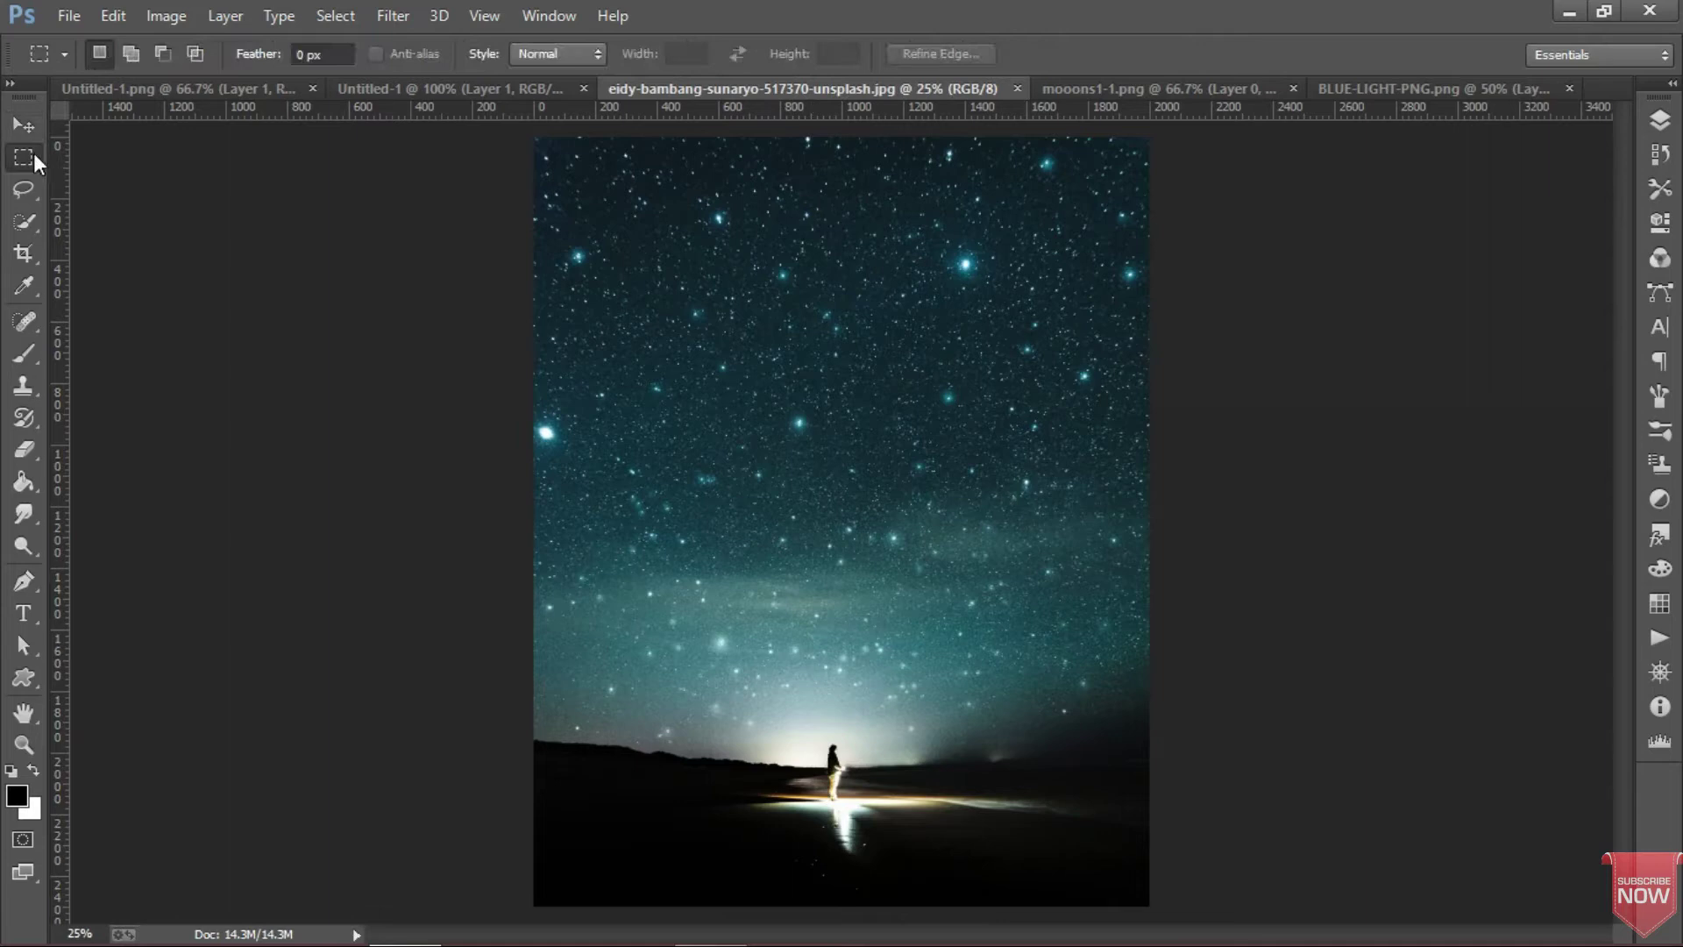
{"action": "left_click_drag", "start_coordinate": [534, 138], "coordinate": [1170, 699]}
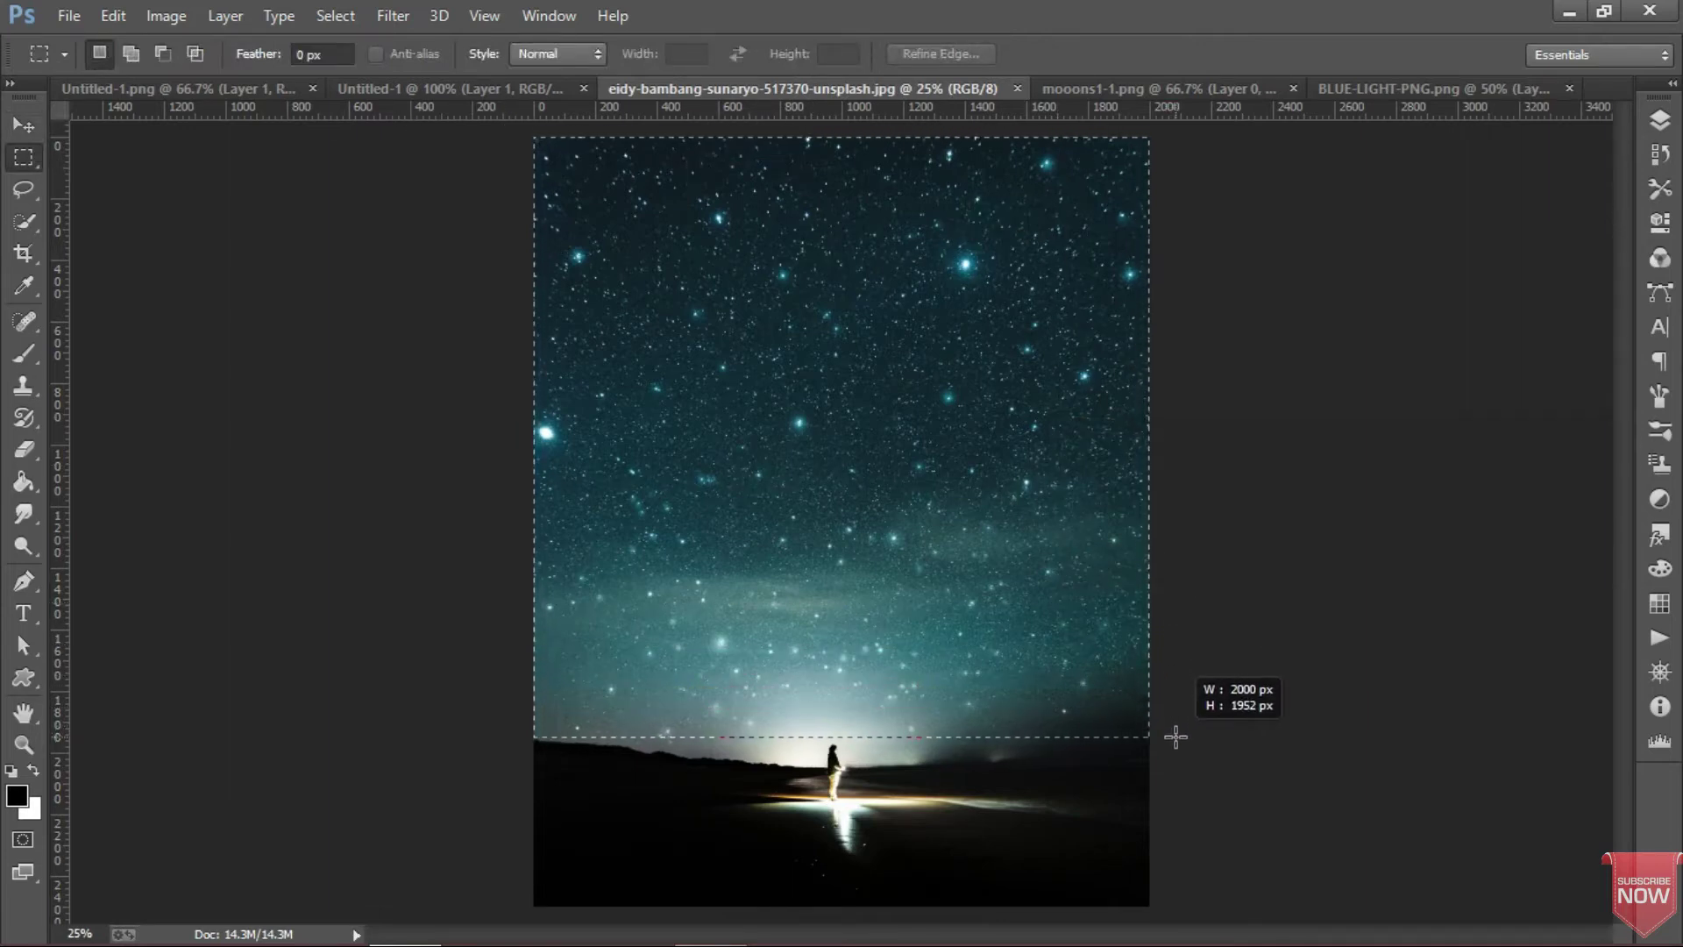
{"action": "left_click_drag", "start_coordinate": [1170, 700], "coordinate": [1176, 737]}
{"action": "left_click", "coordinate": [114, 16]}
{"action": "left_click", "coordinate": [167, 157]}
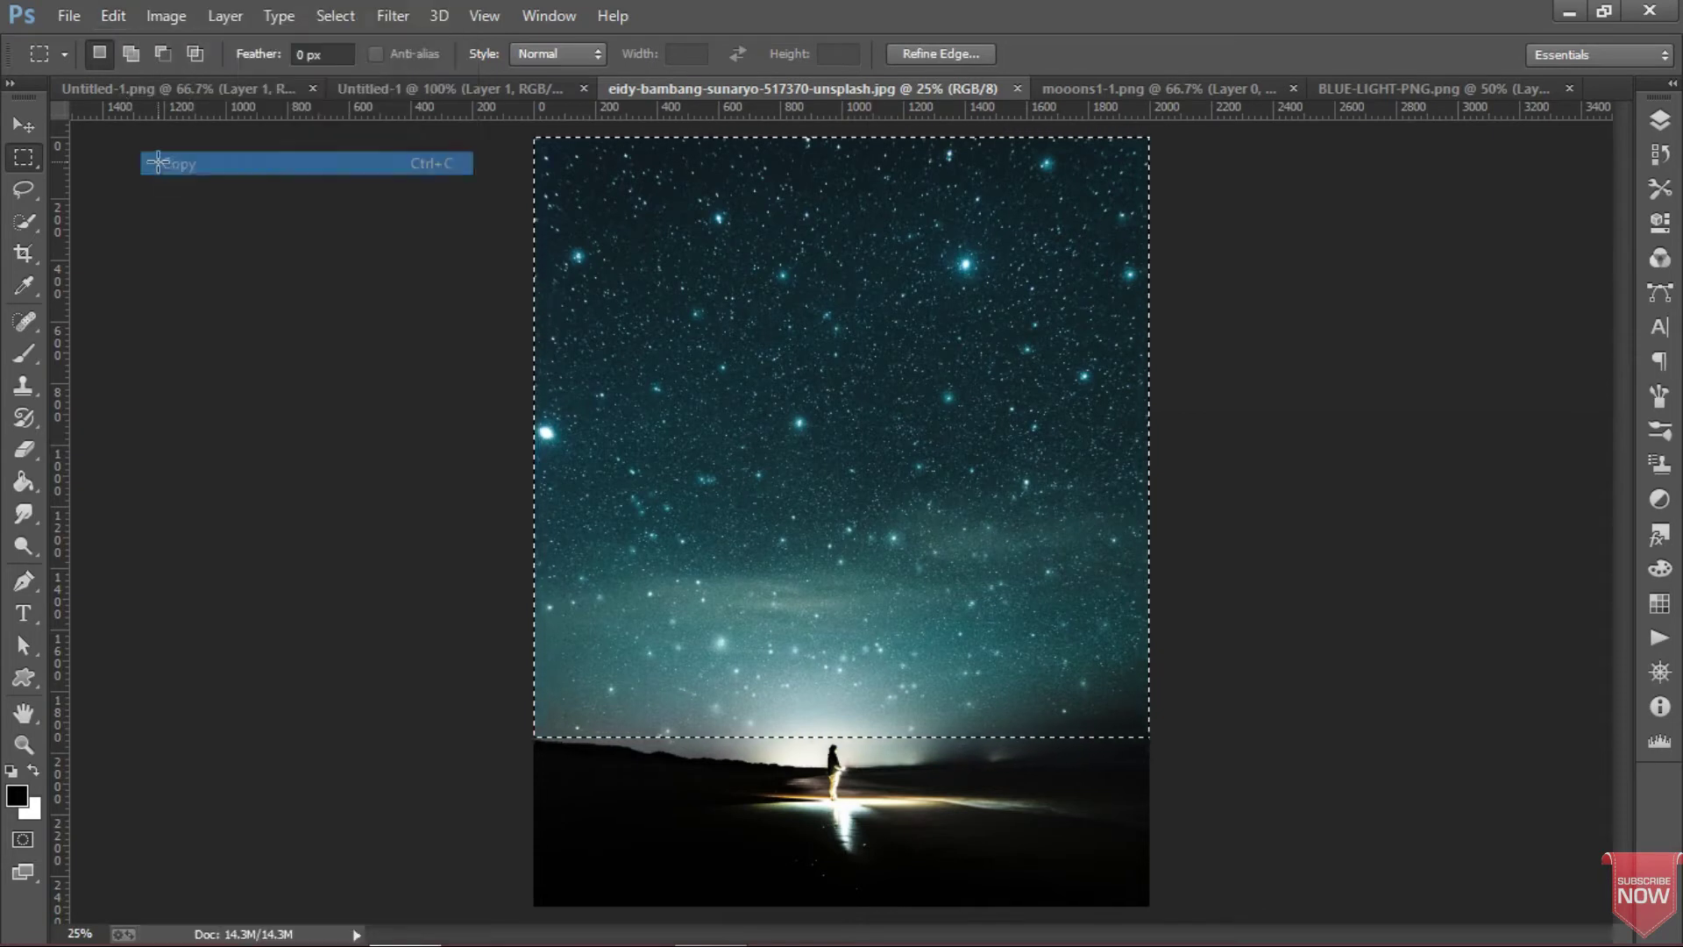
Step: Paste the sky into the tunnel composite, scale it to 35% proportionally, and position it over the opening
{"action": "left_click", "coordinate": [149, 86]}
{"action": "key", "text": "ctrl+v"}
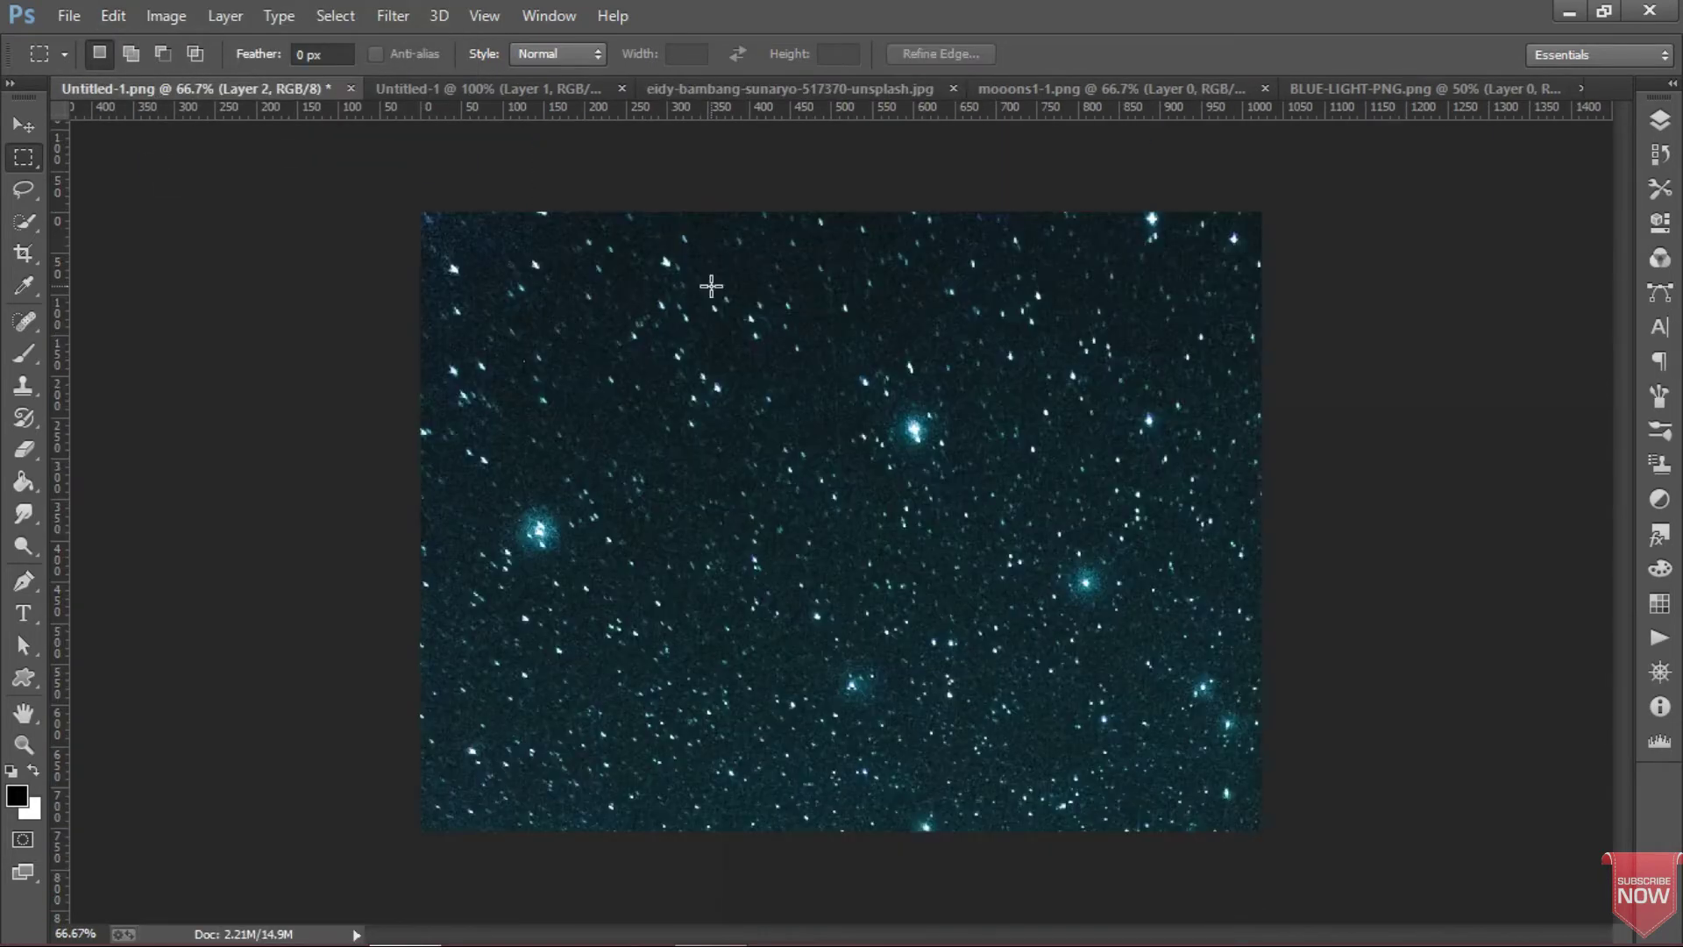
{"action": "key", "text": "ctrl+t"}
{"action": "key", "text": "ctrl+0"}
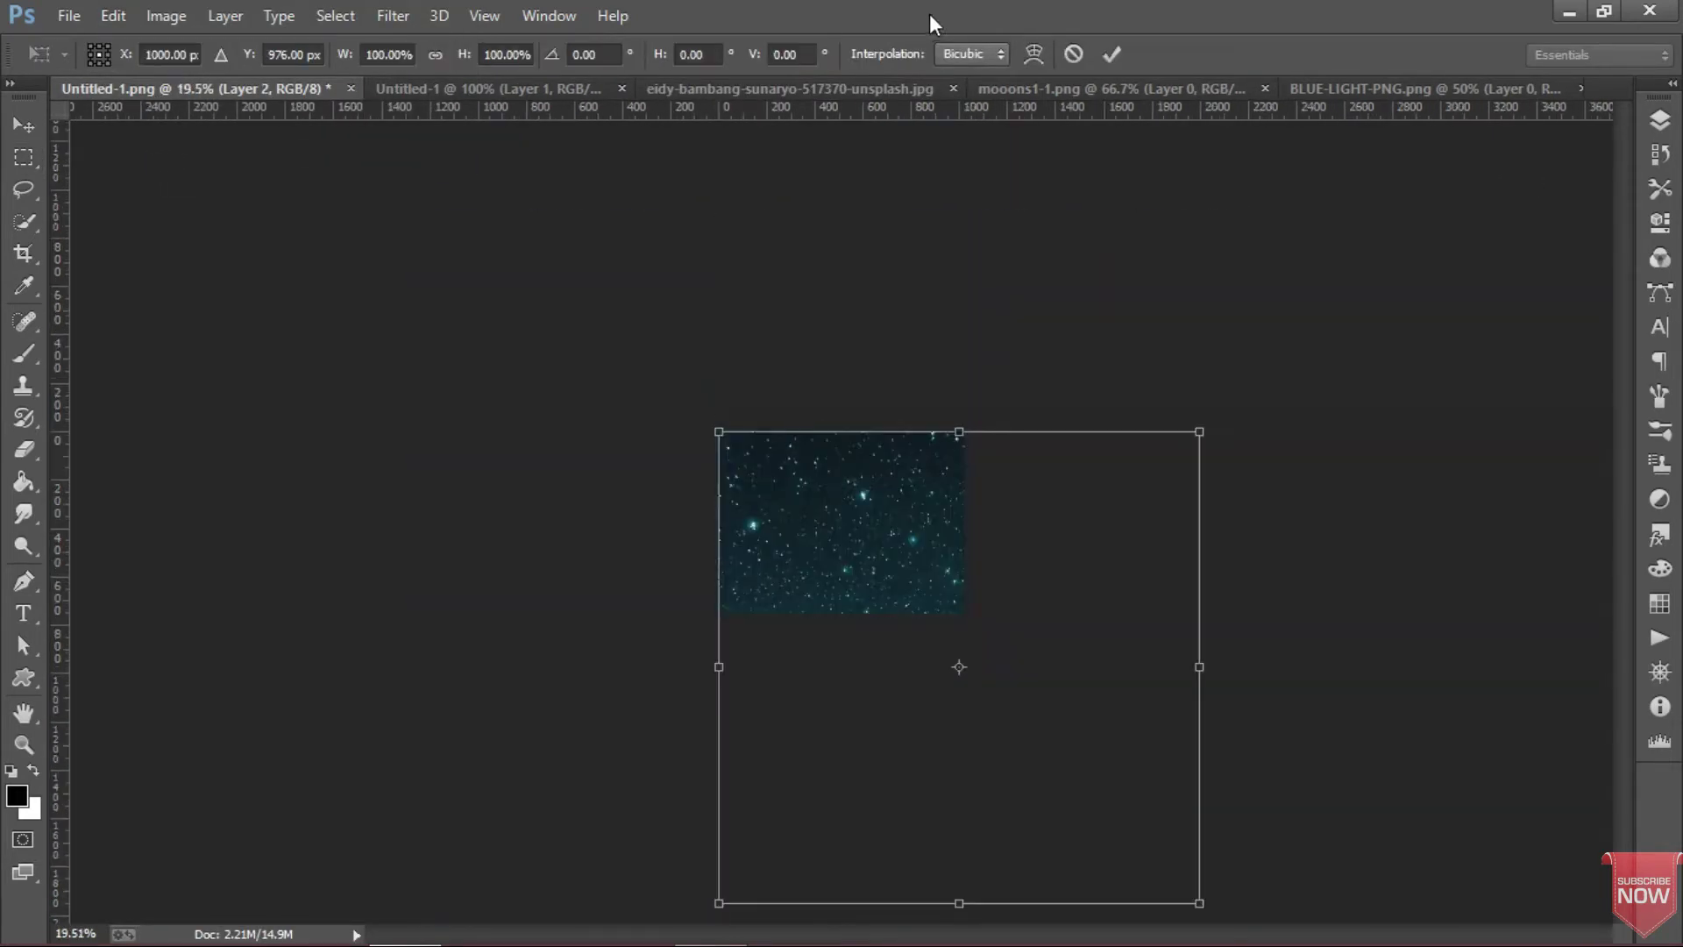
{"action": "left_click", "coordinate": [434, 58]}
{"action": "type", "text": "35"}
{"action": "key", "text": "Tab"}
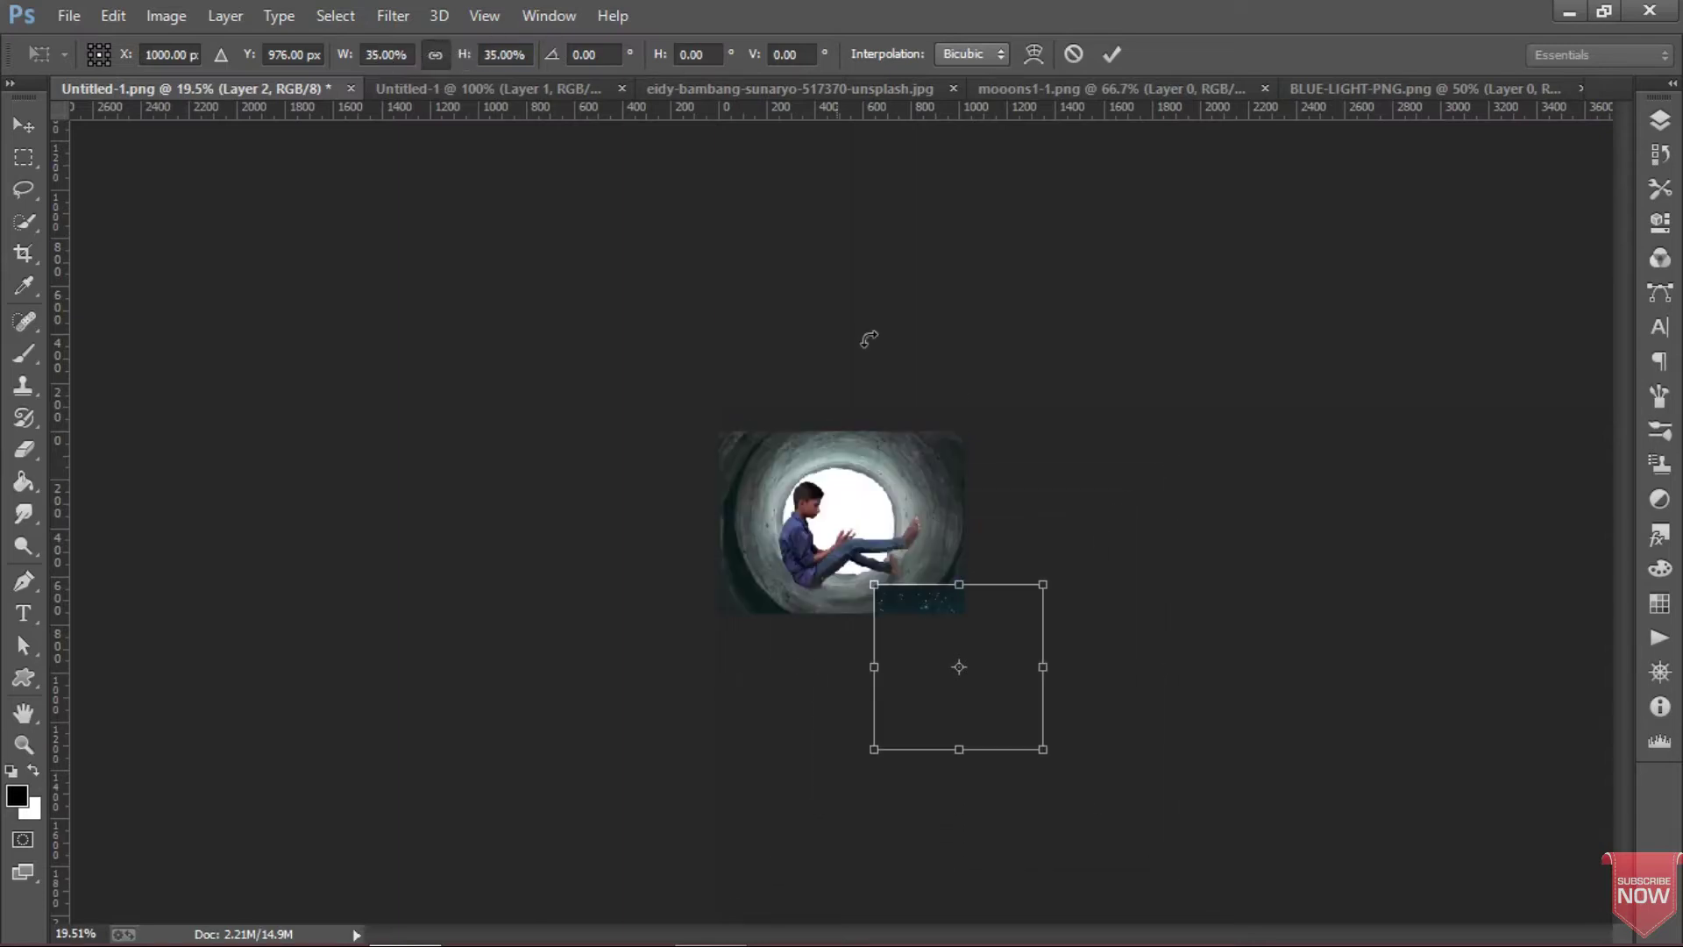
{"action": "left_click_drag", "start_coordinate": [914, 613], "coordinate": [806, 469]}
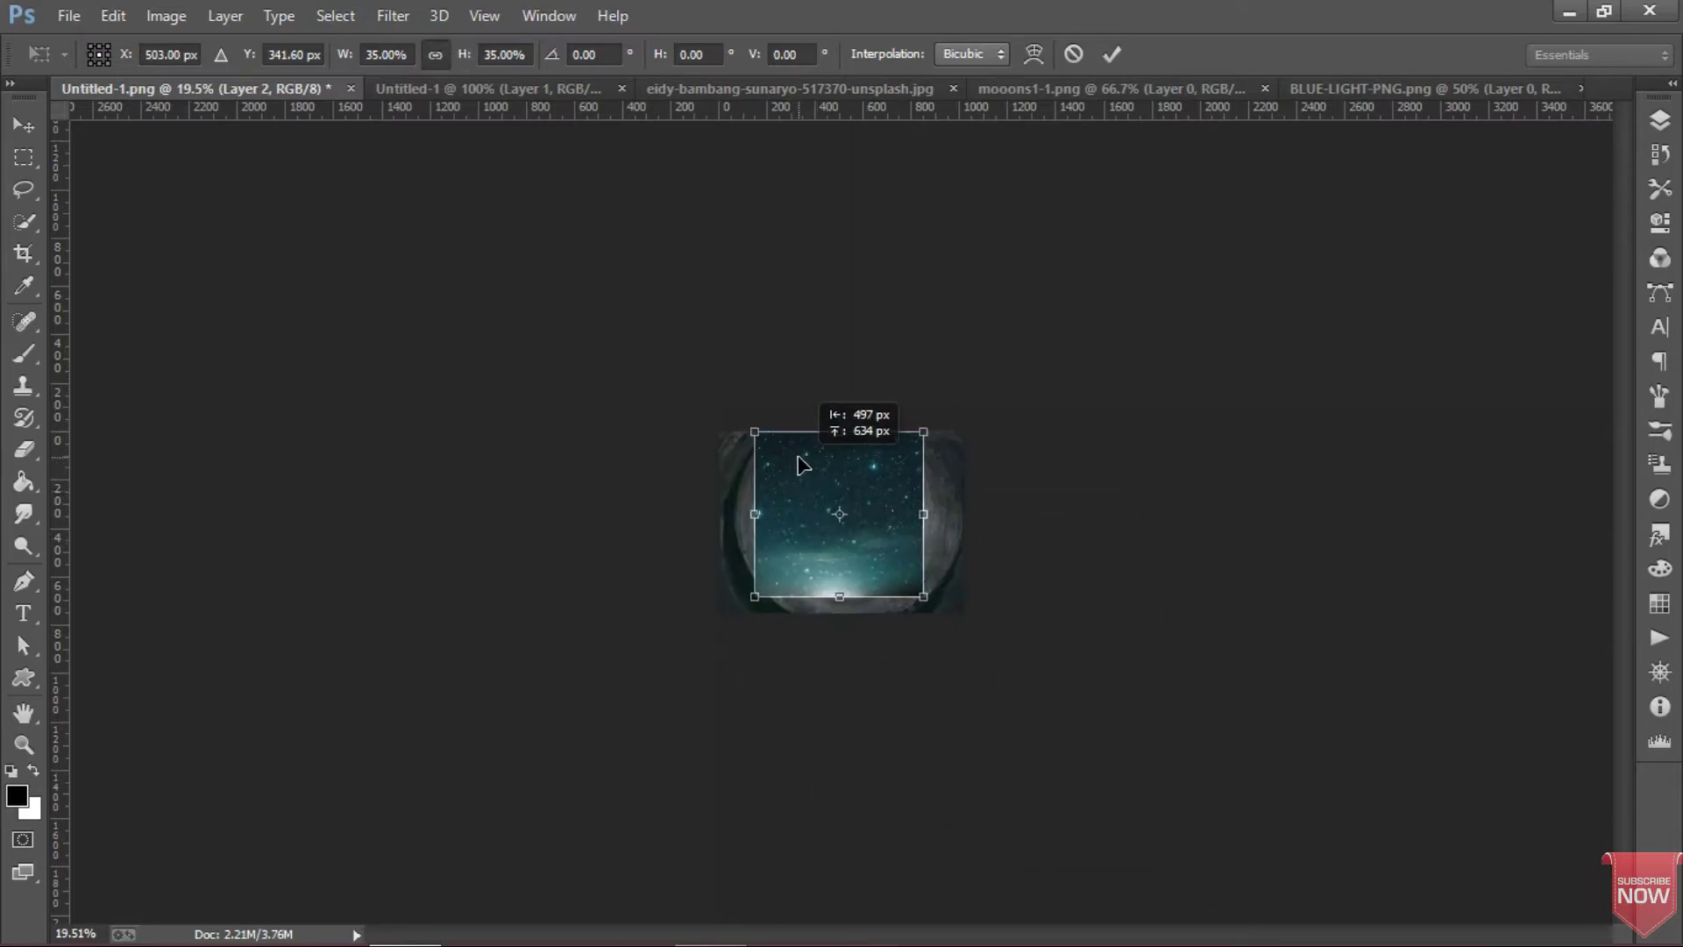
{"action": "key", "text": "Return"}
Step: Rename the boy layer 'm' and the sky layer 'bg', moving bg to the bottom of the stack
{"action": "left_click", "coordinate": [1659, 120]}
{"action": "double_click", "coordinate": [1462, 279]}
{"action": "key", "text": "Return"}
{"action": "double_click", "coordinate": [1454, 241]}
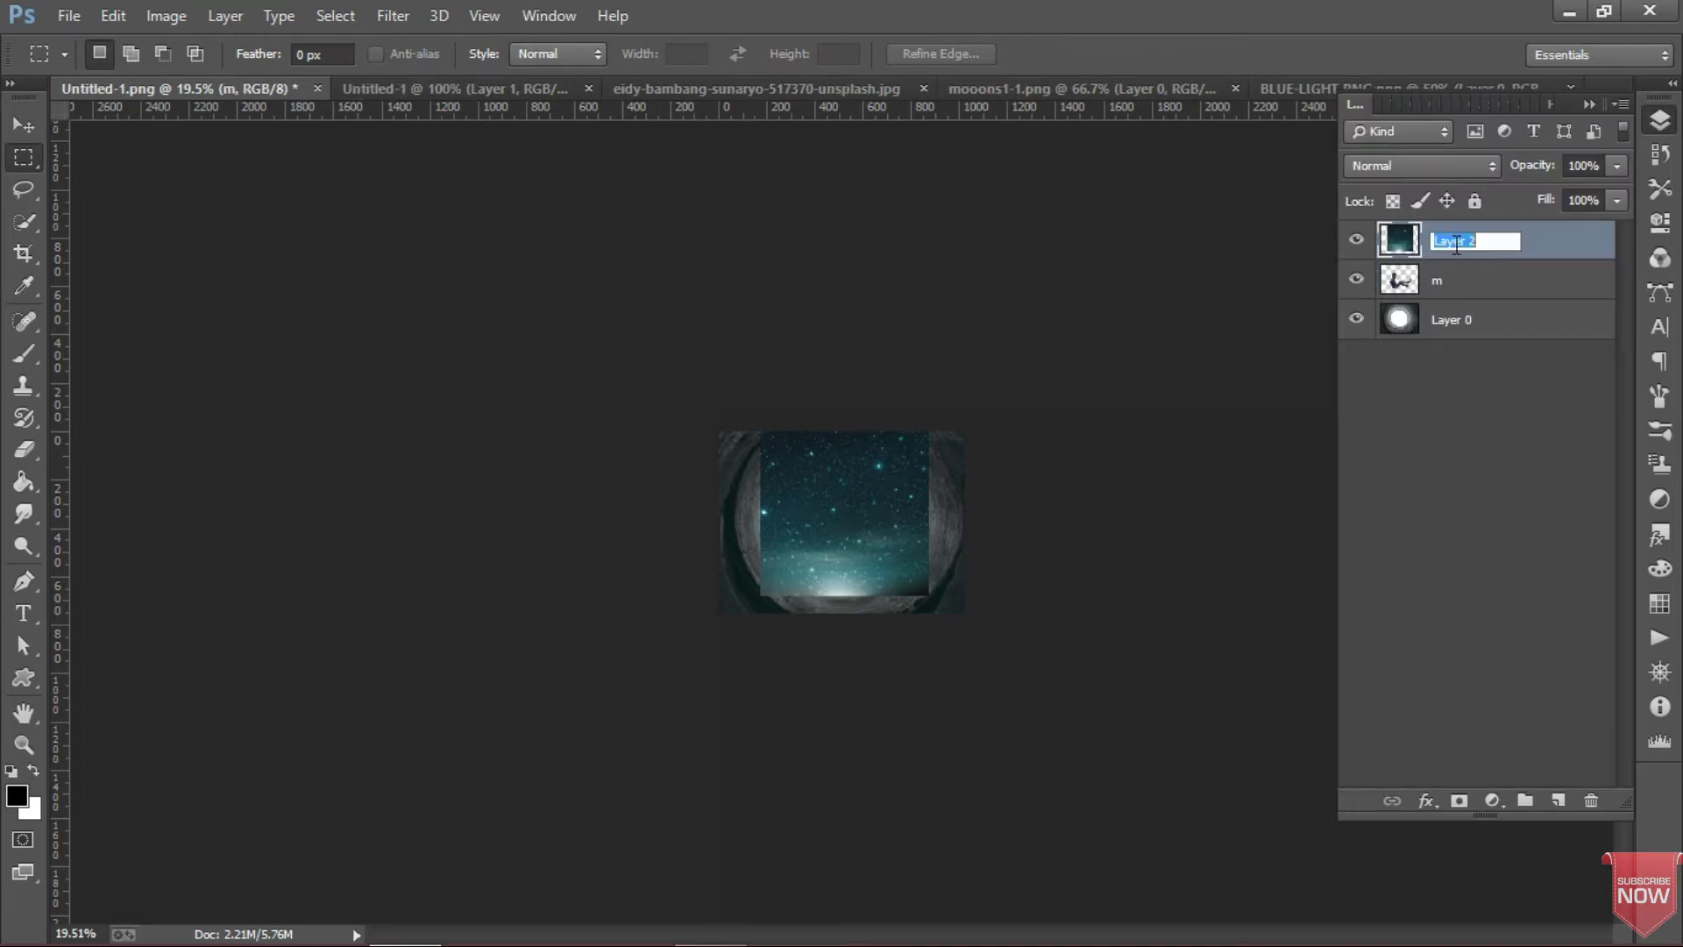
{"action": "type", "text": "bg"}
{"action": "key", "text": "Return"}
{"action": "left_click_drag", "start_coordinate": [1484, 240], "coordinate": [1472, 345]}
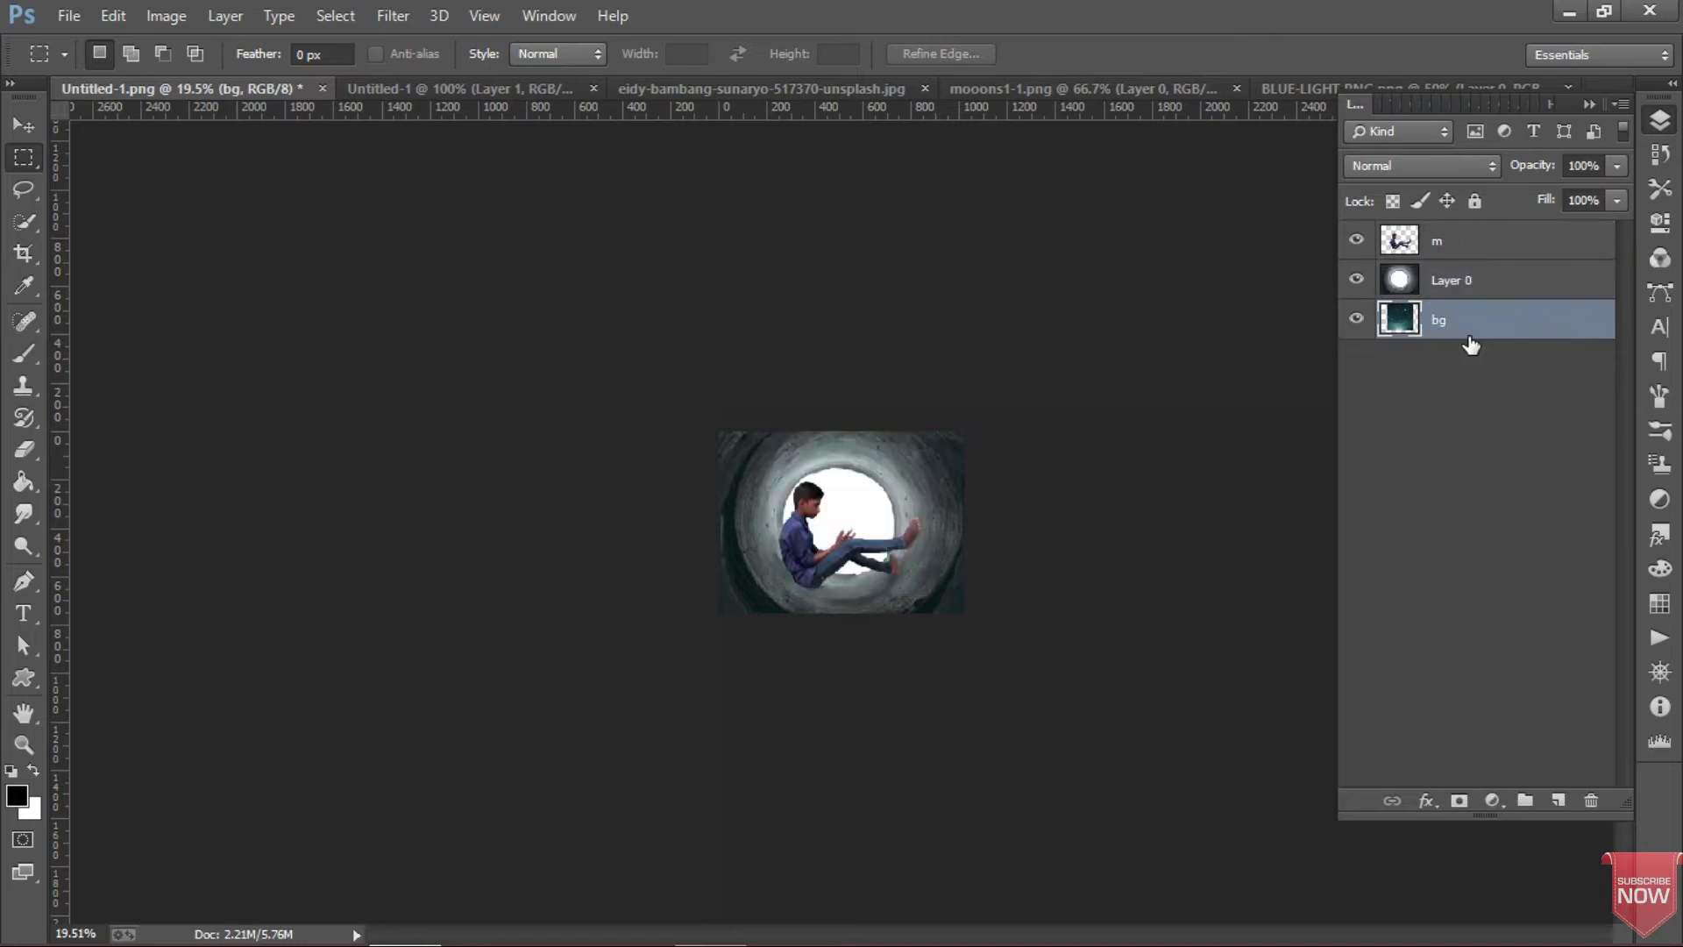
{"action": "left_click", "coordinate": [1472, 290]}
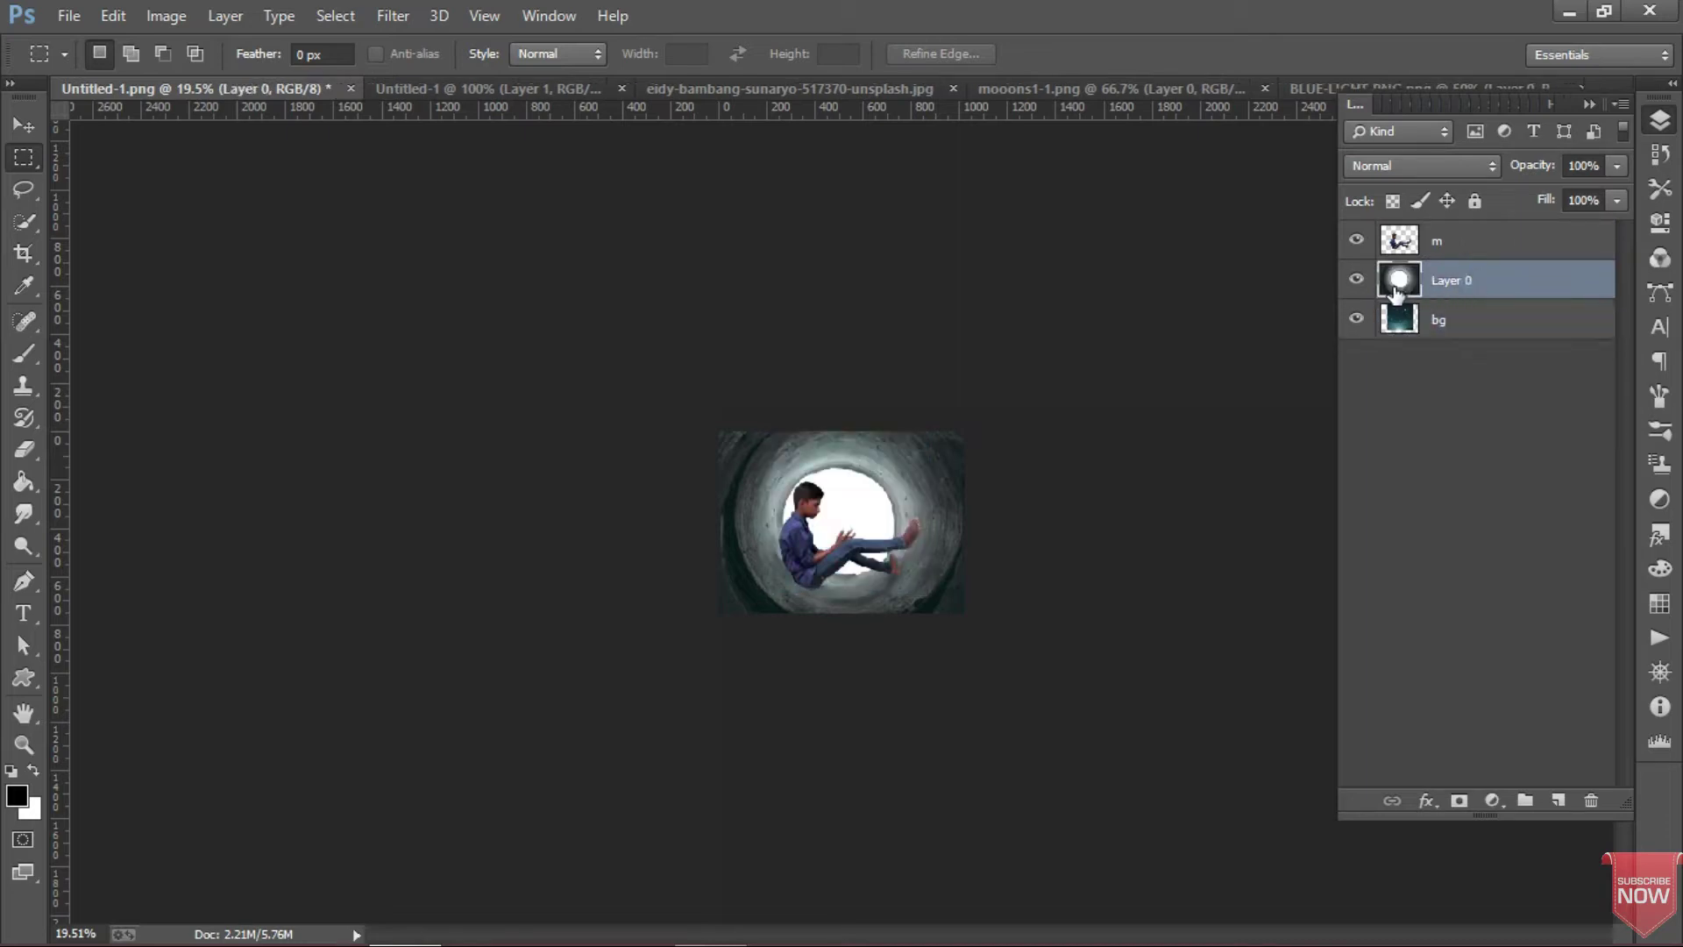
Step: Hide layer m, then Quick Select and delete the tunnel's white centre on Layer 0
{"action": "left_click", "coordinate": [1357, 240]}
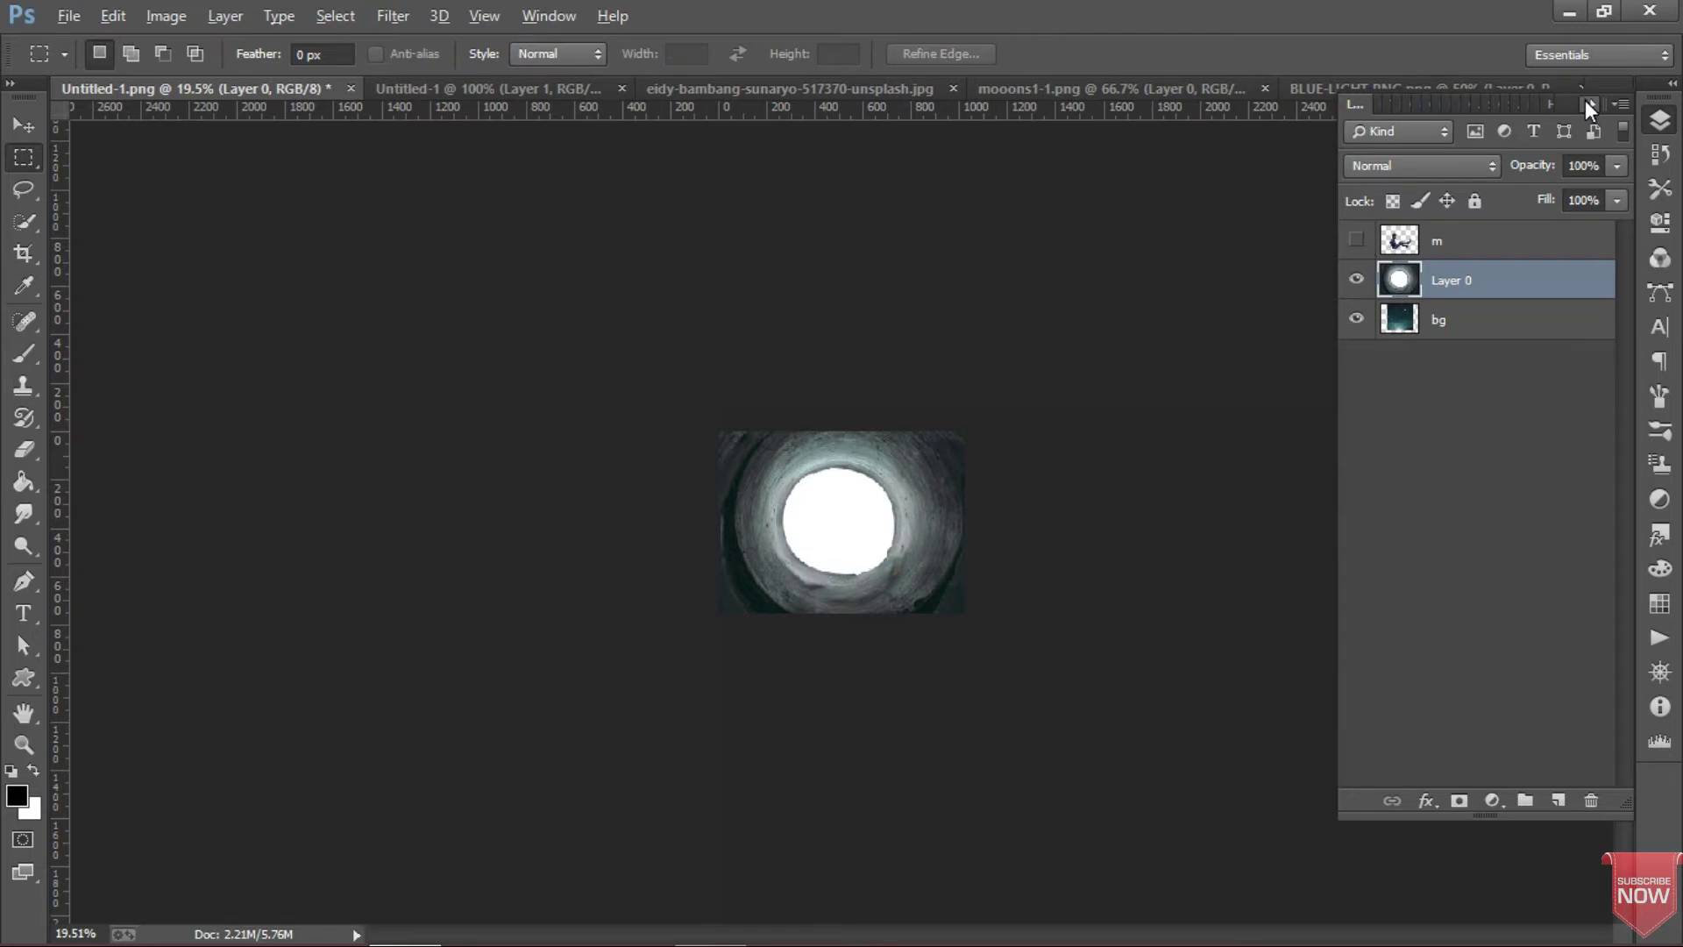
{"action": "key", "text": "ctrl+0"}
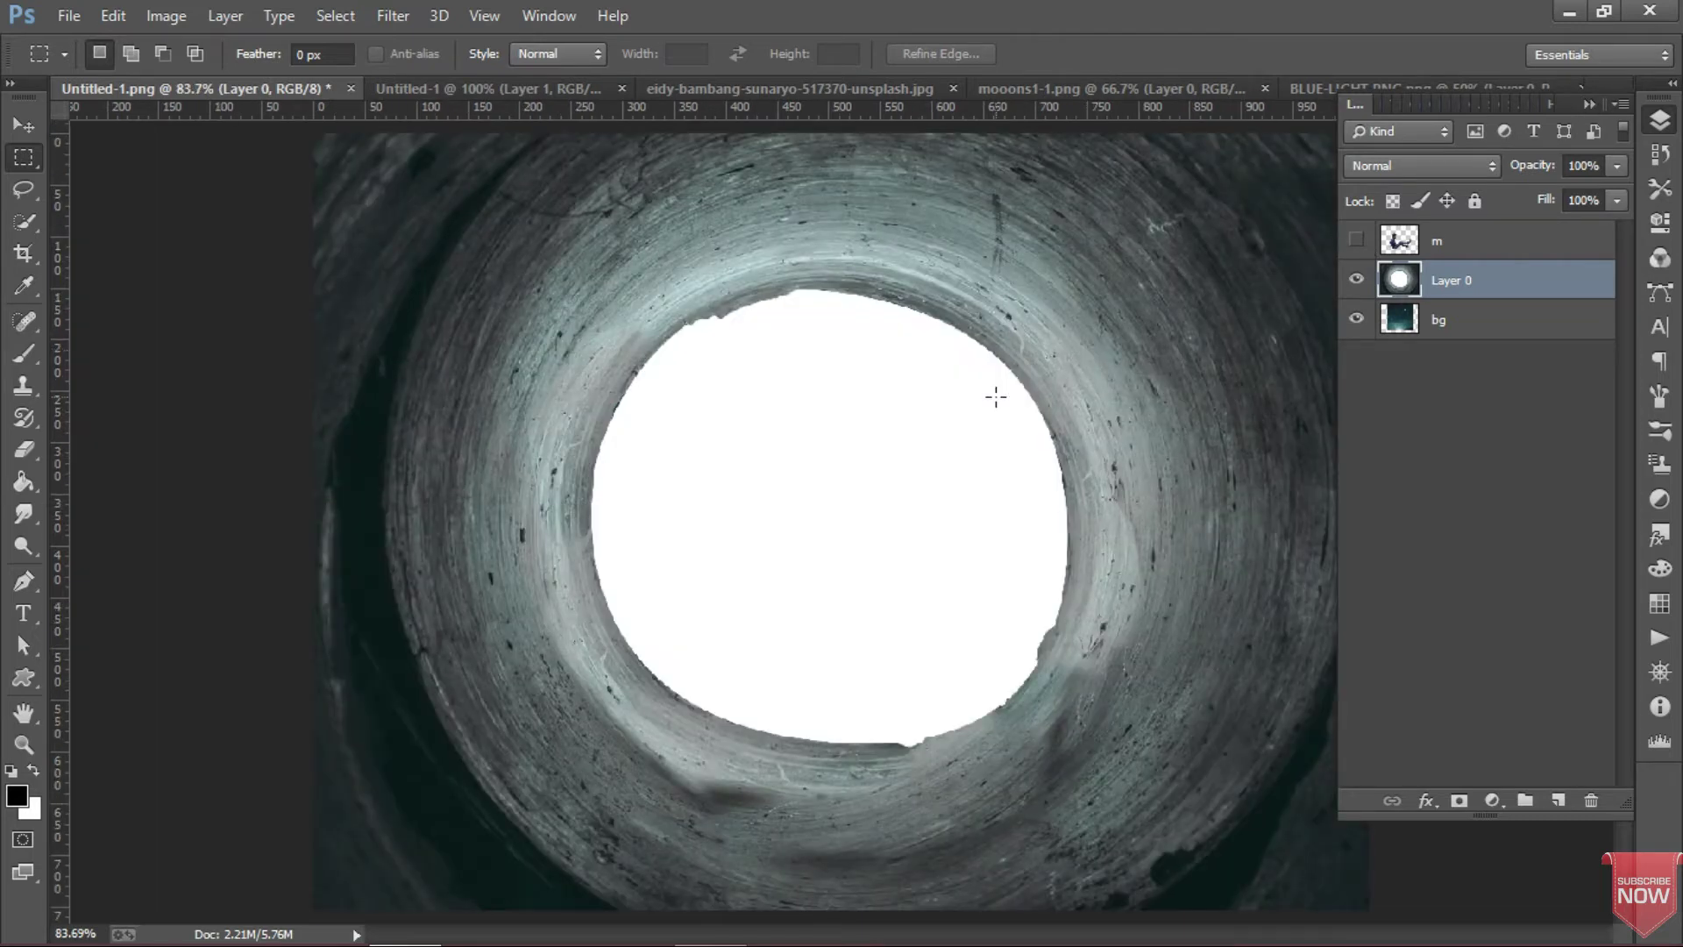
{"action": "key", "text": "w"}
{"action": "left_click_drag", "start_coordinate": [830, 455], "coordinate": [800, 462]}
{"action": "key", "text": "Delete"}
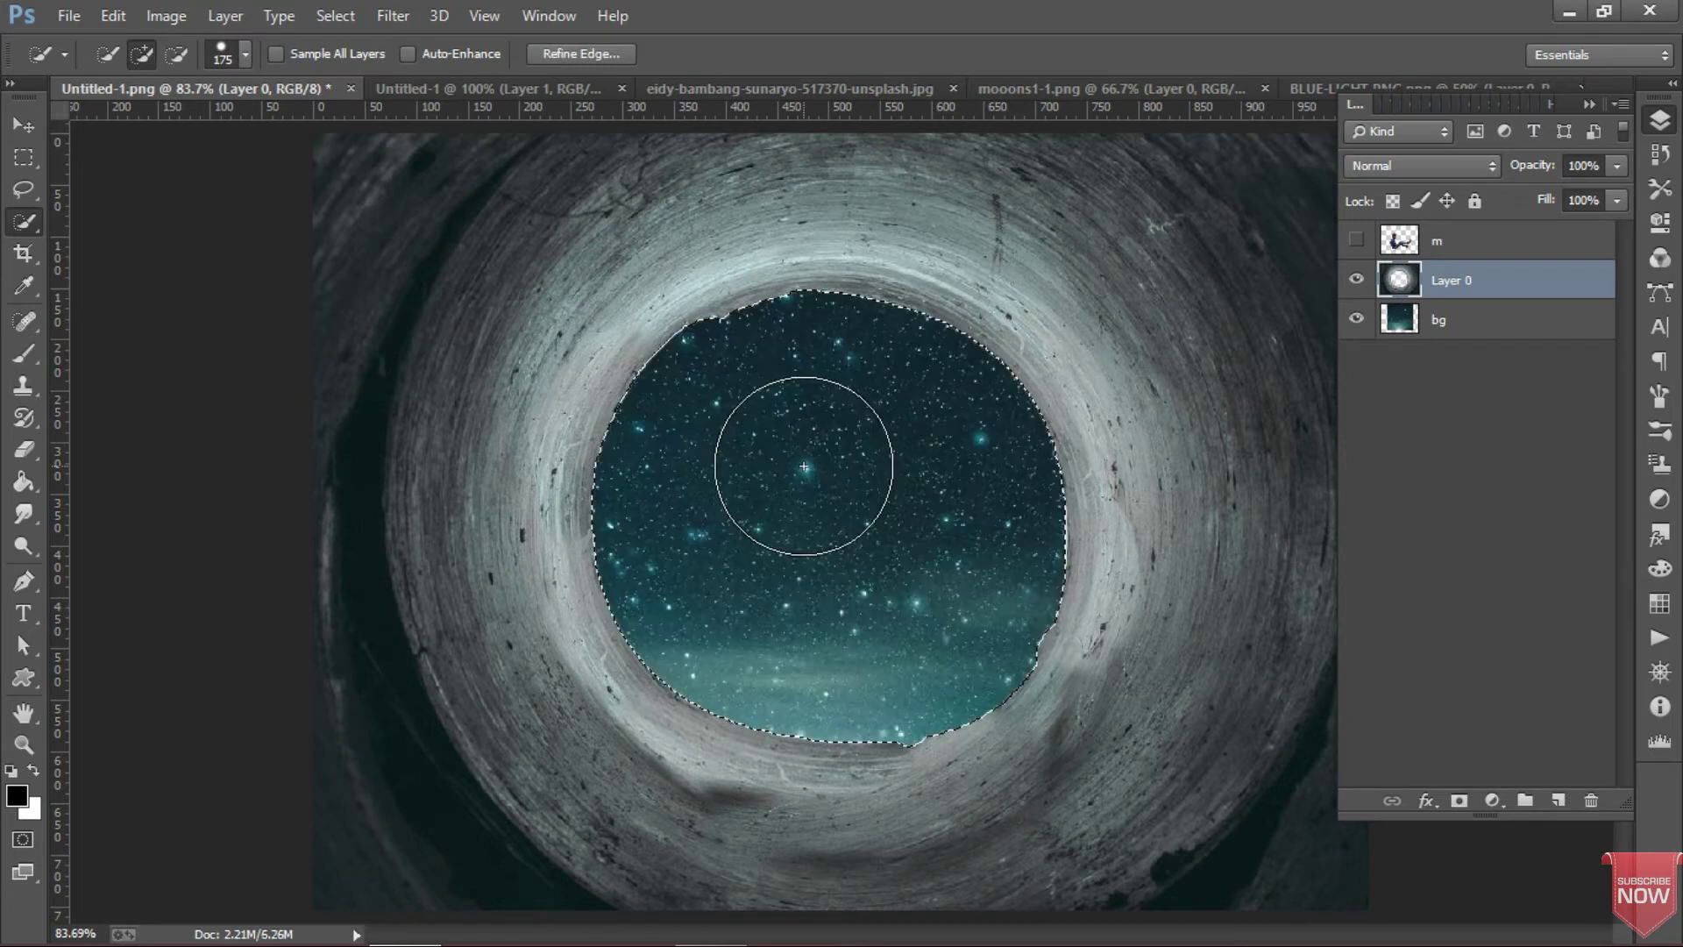
{"action": "key", "text": "ctrl+d"}
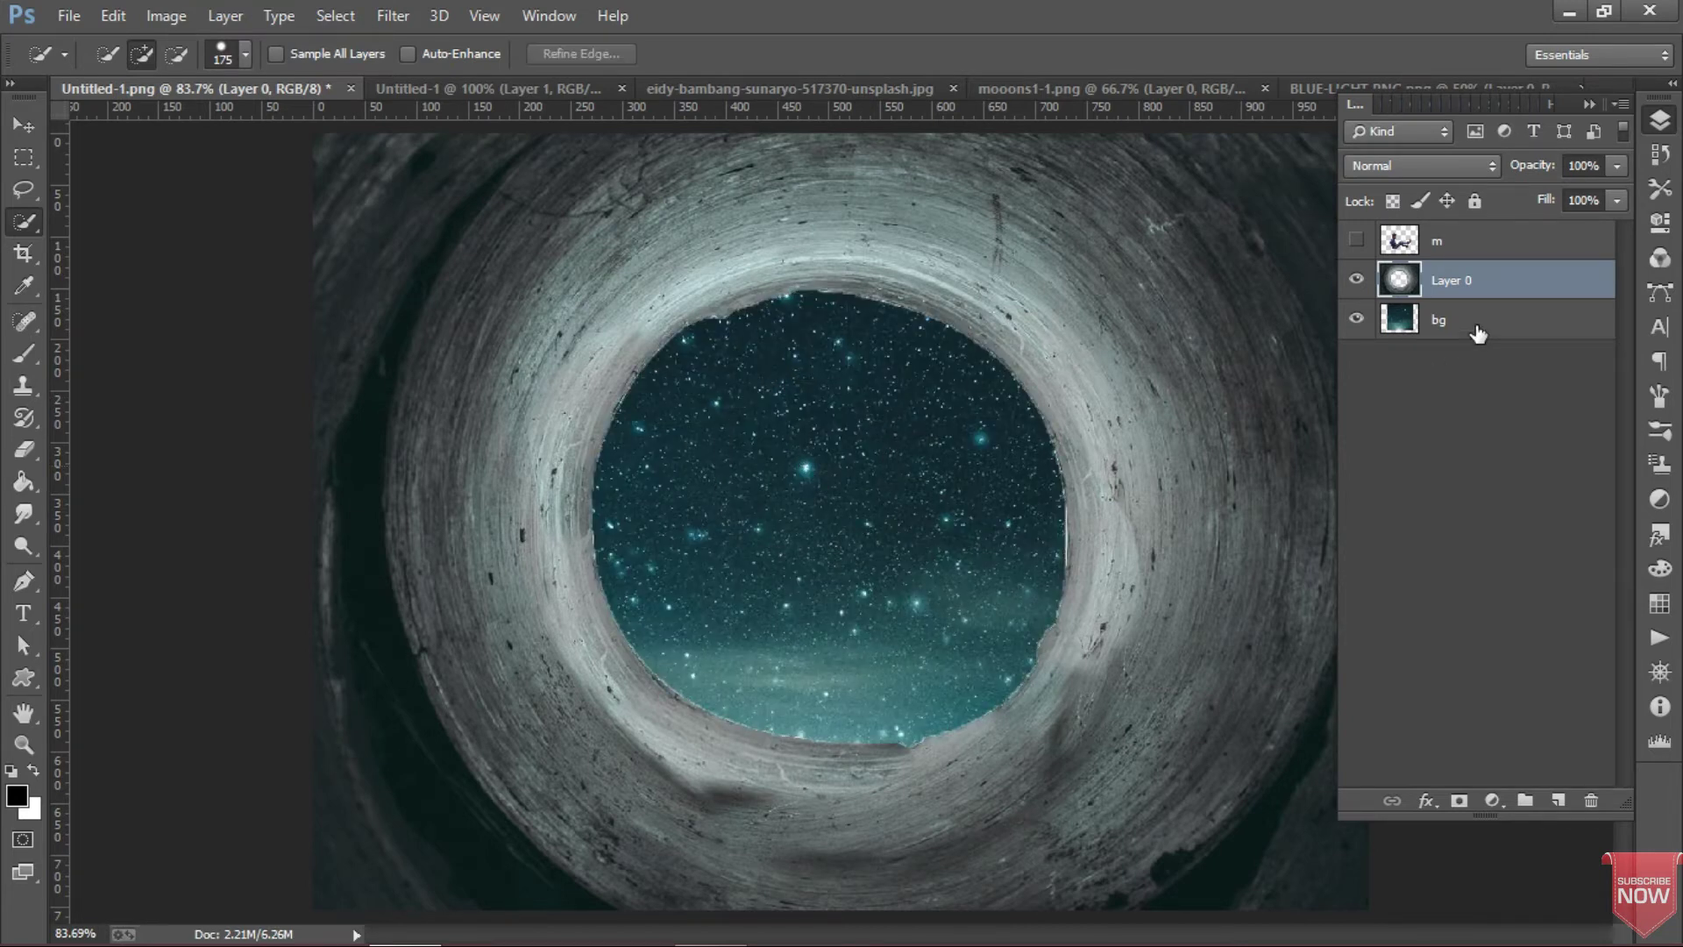
Step: Rescale the bg sky layer to 68% and centre it in the opening
{"action": "left_click", "coordinate": [1479, 330]}
{"action": "key", "text": "ctrl+t"}
{"action": "left_click_drag", "start_coordinate": [444, 60], "coordinate": [417, 64]}
{"action": "left_click_drag", "start_coordinate": [933, 336], "coordinate": [912, 360]}
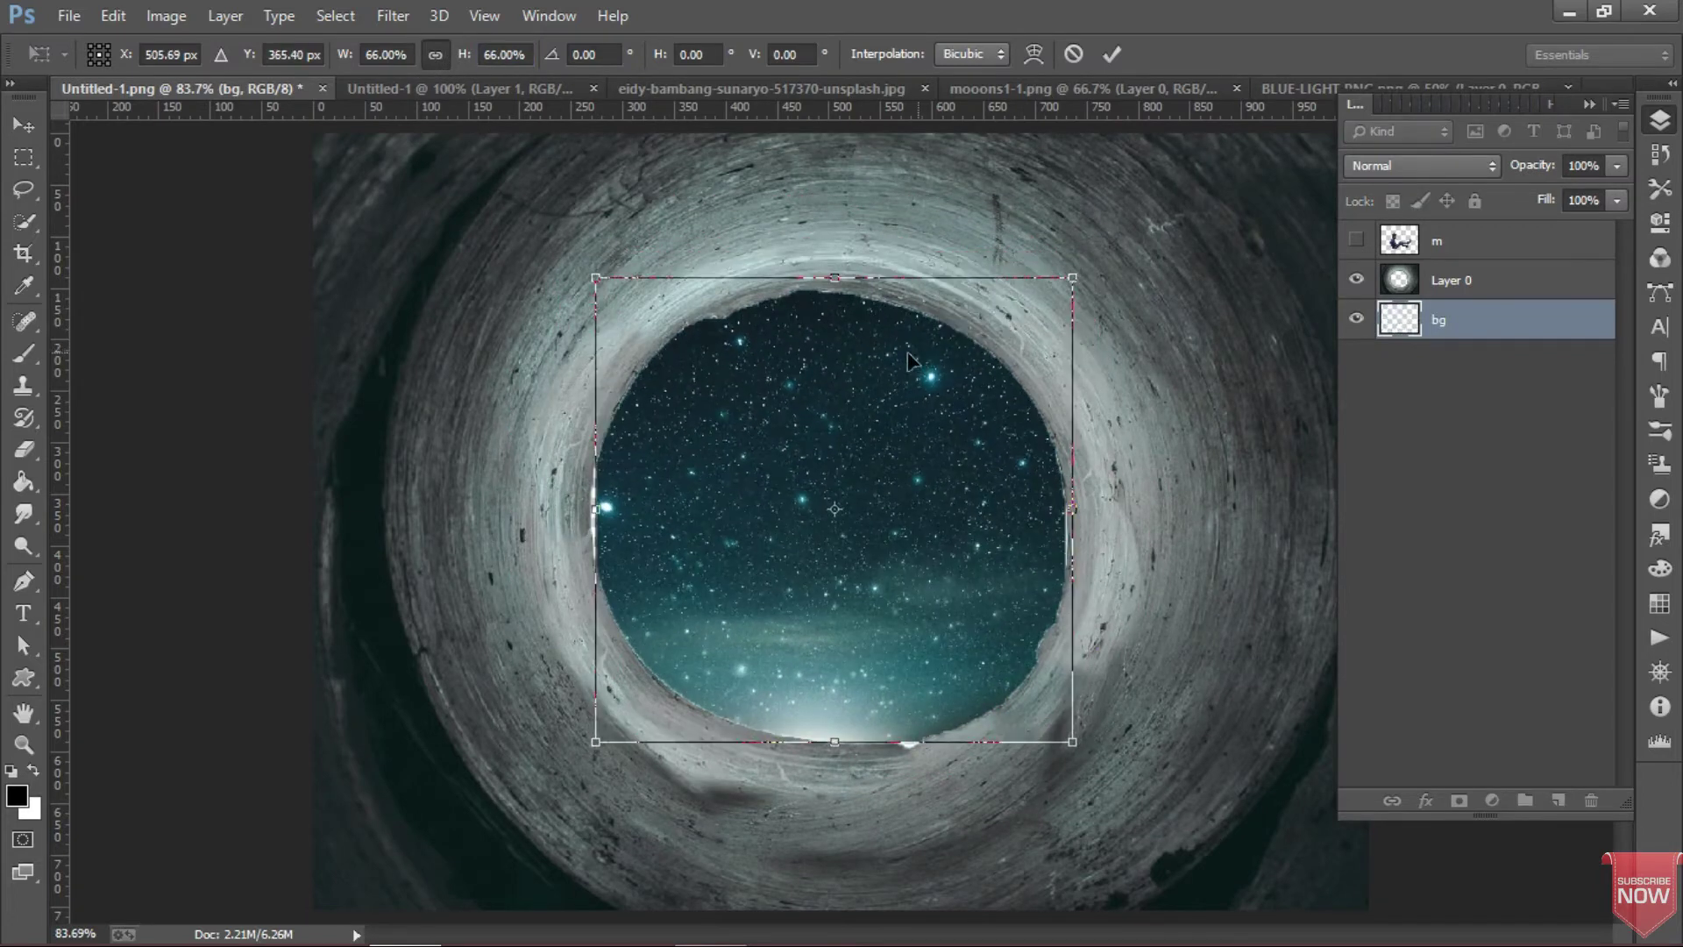
{"action": "left_click_drag", "start_coordinate": [471, 58], "coordinate": [475, 55]}
{"action": "left_click_drag", "start_coordinate": [861, 378], "coordinate": [855, 378]}
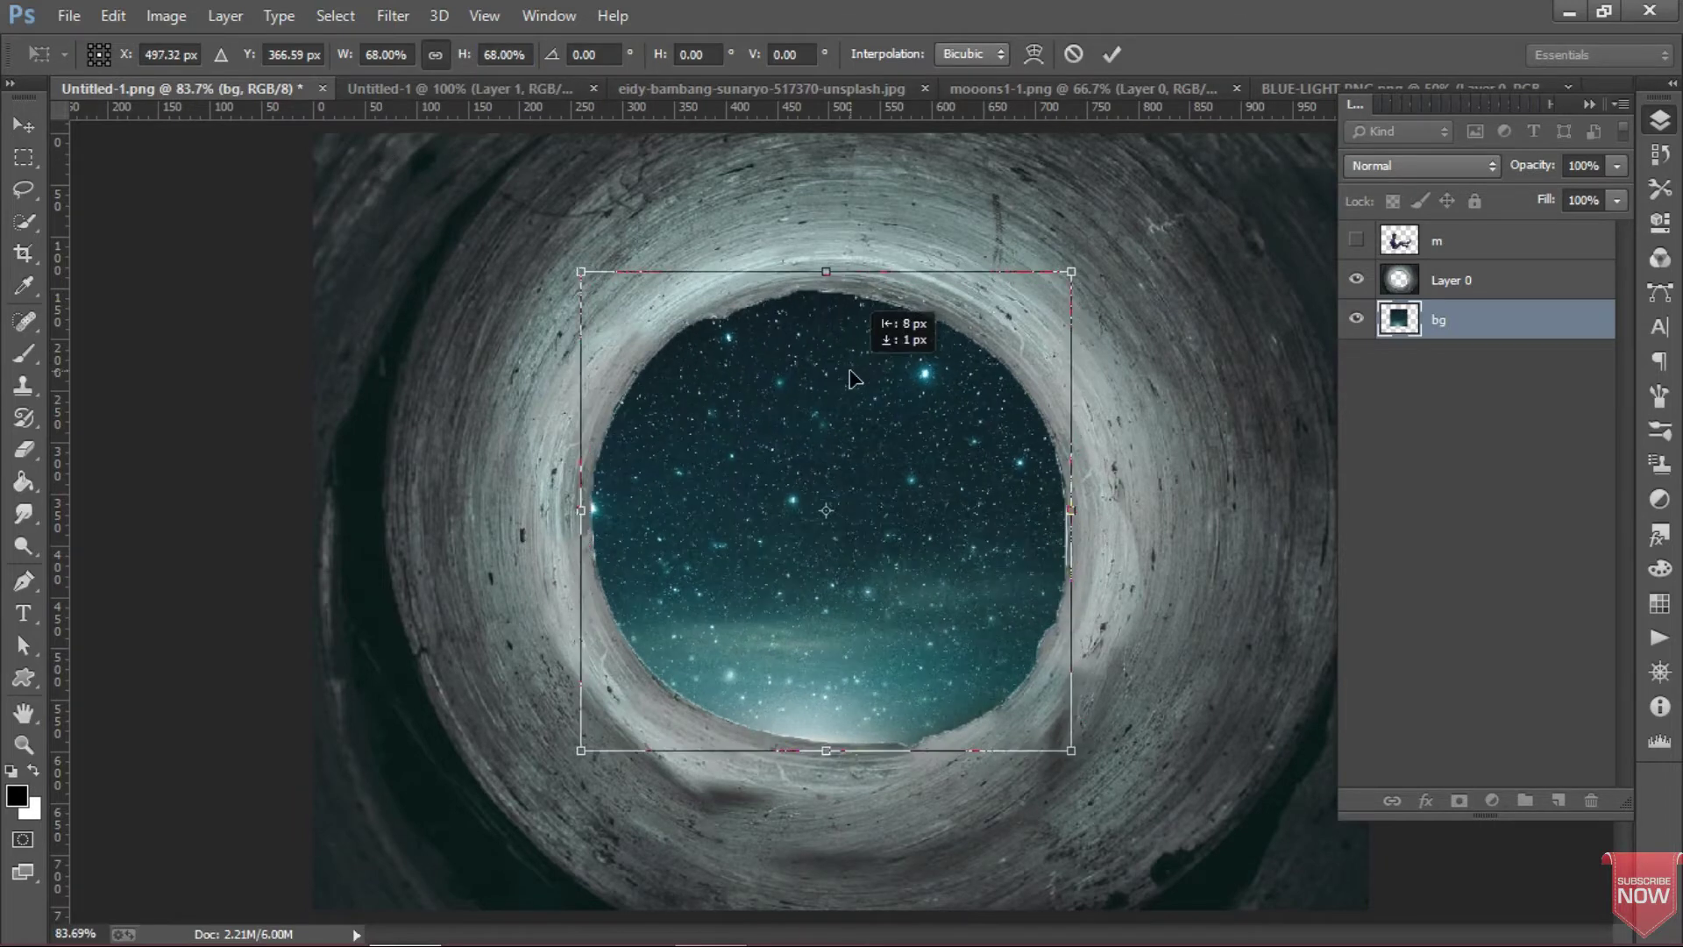
Step: Commit the sky's 68% size and make the boy layer m visible again
{"action": "key", "text": "Return"}
{"action": "key", "text": "w"}
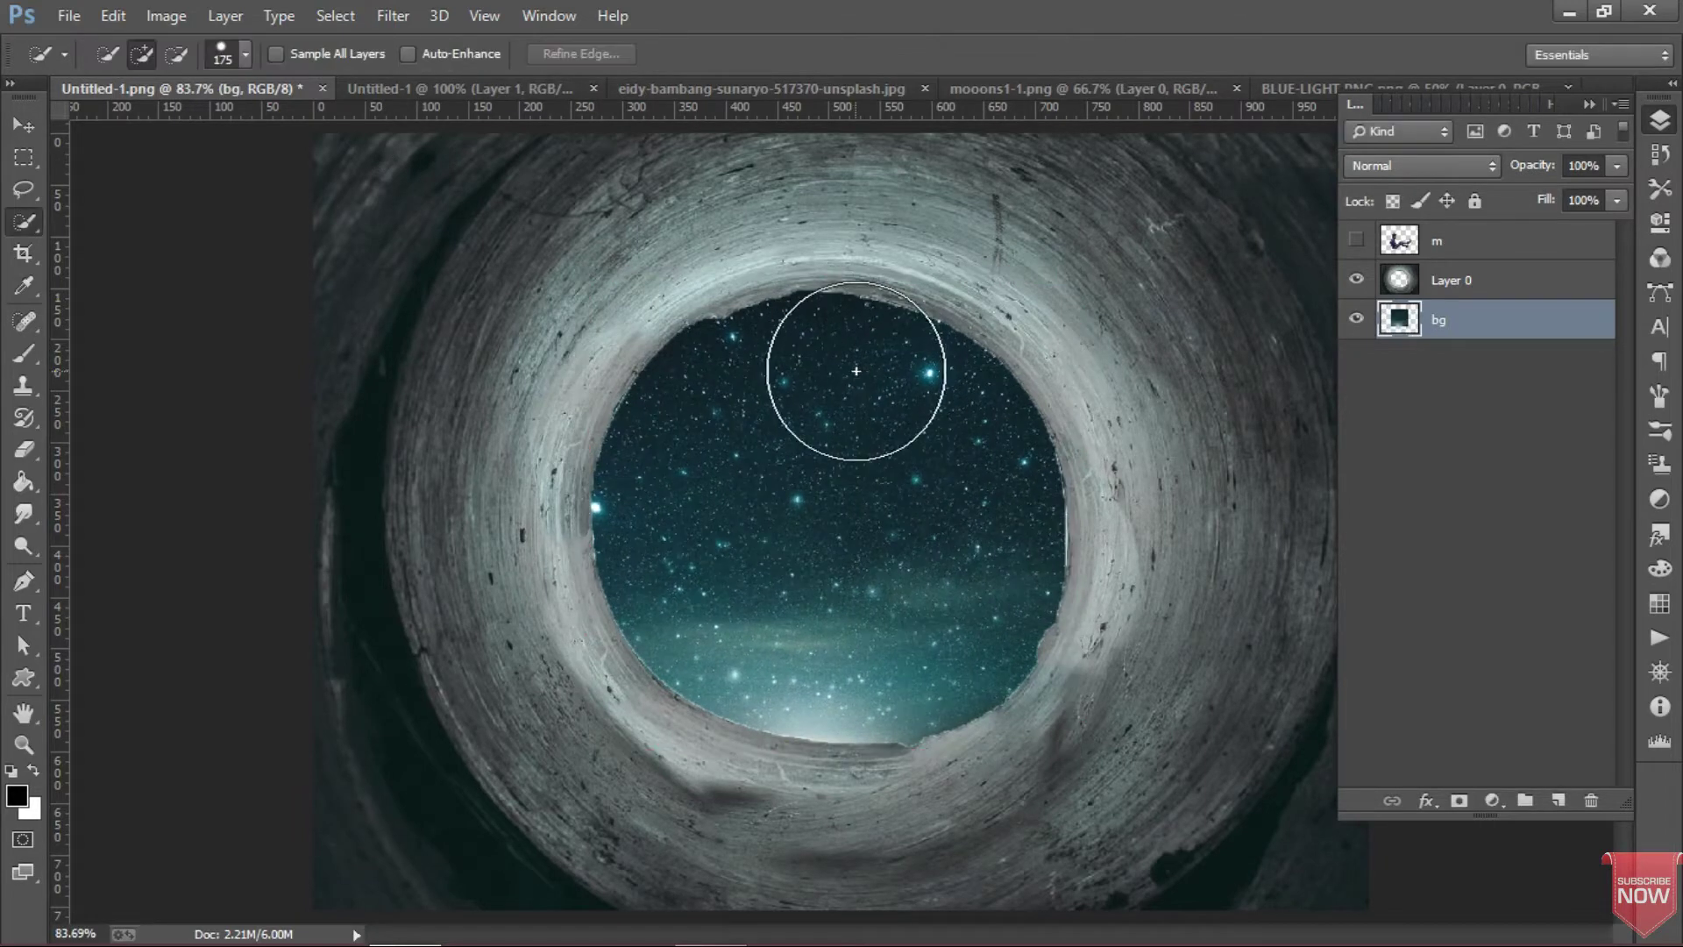
{"action": "left_click", "coordinate": [1356, 239]}
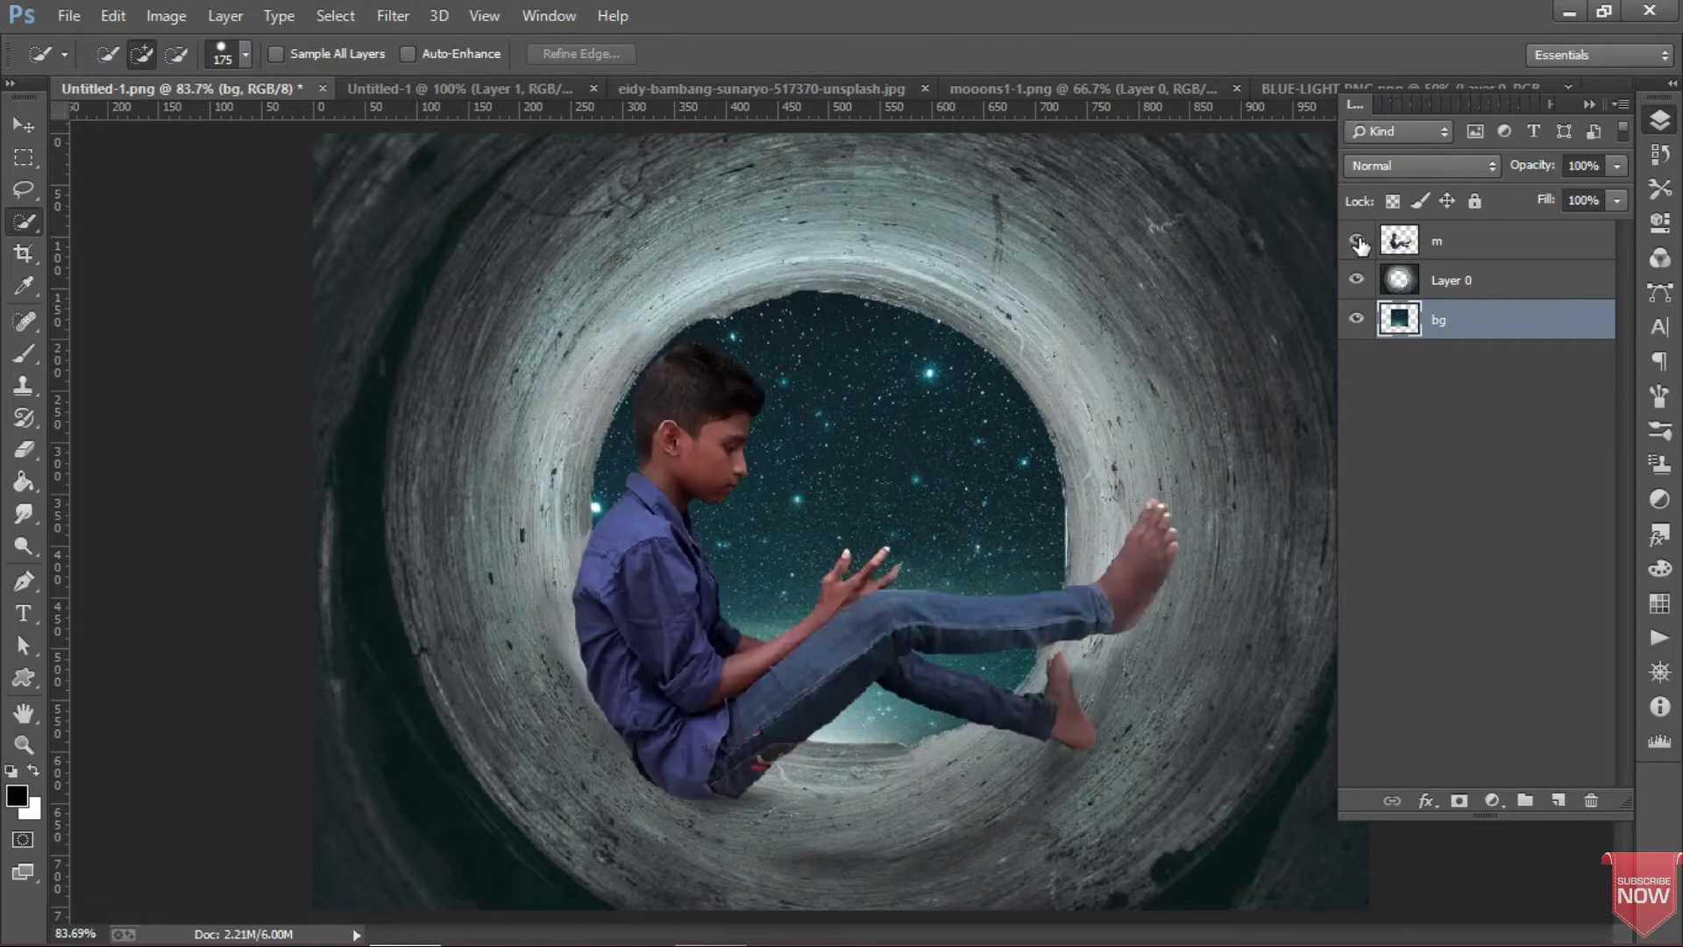
Step: Copy the whole mooons1-1.png image and paste it into Untitled-1.png above layer m
{"action": "left_click", "coordinate": [1052, 90]}
{"action": "left_click", "coordinate": [321, 16]}
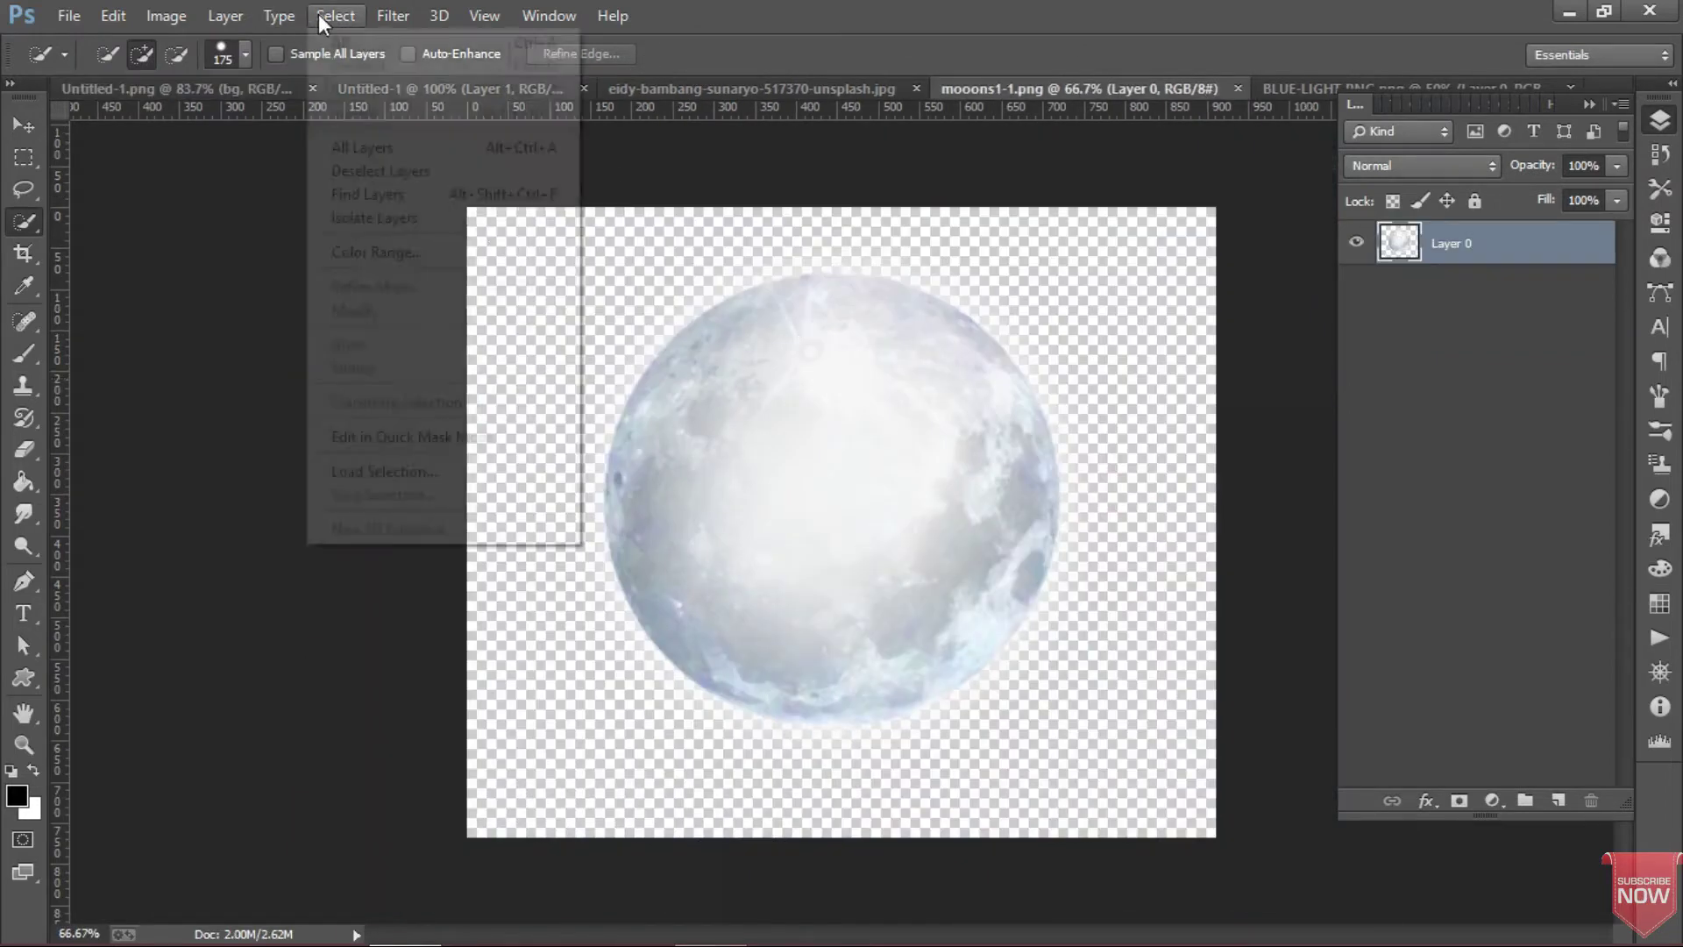
{"action": "left_click", "coordinate": [113, 15]}
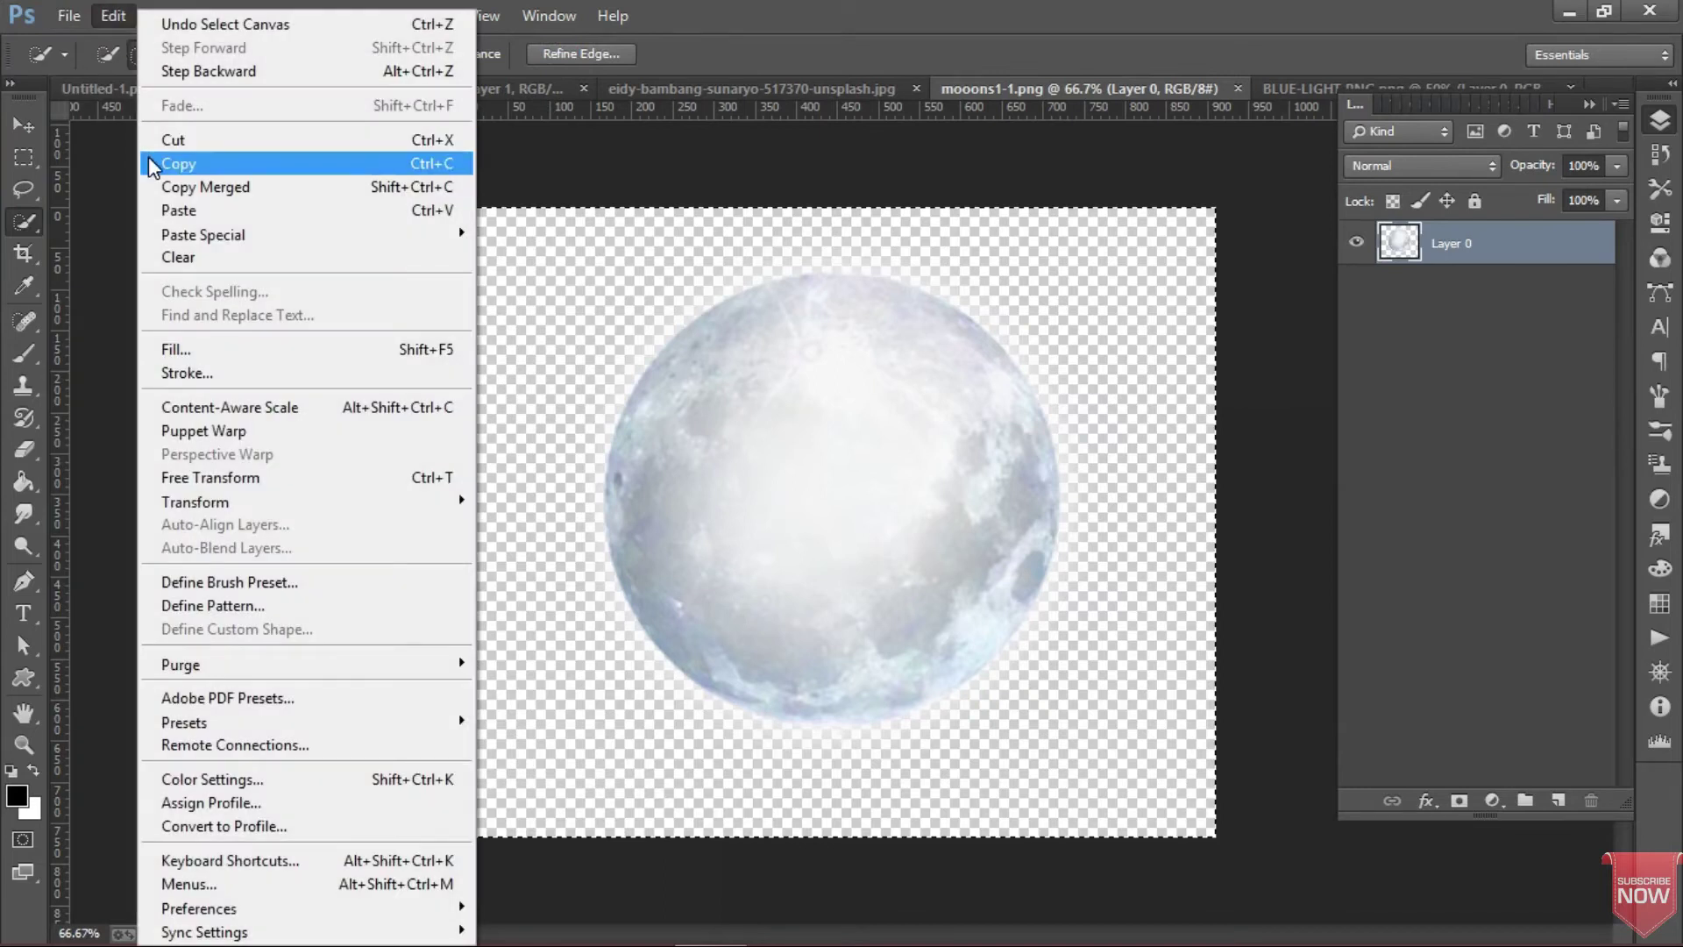
{"action": "left_click", "coordinate": [154, 165]}
{"action": "left_click", "coordinate": [144, 91]}
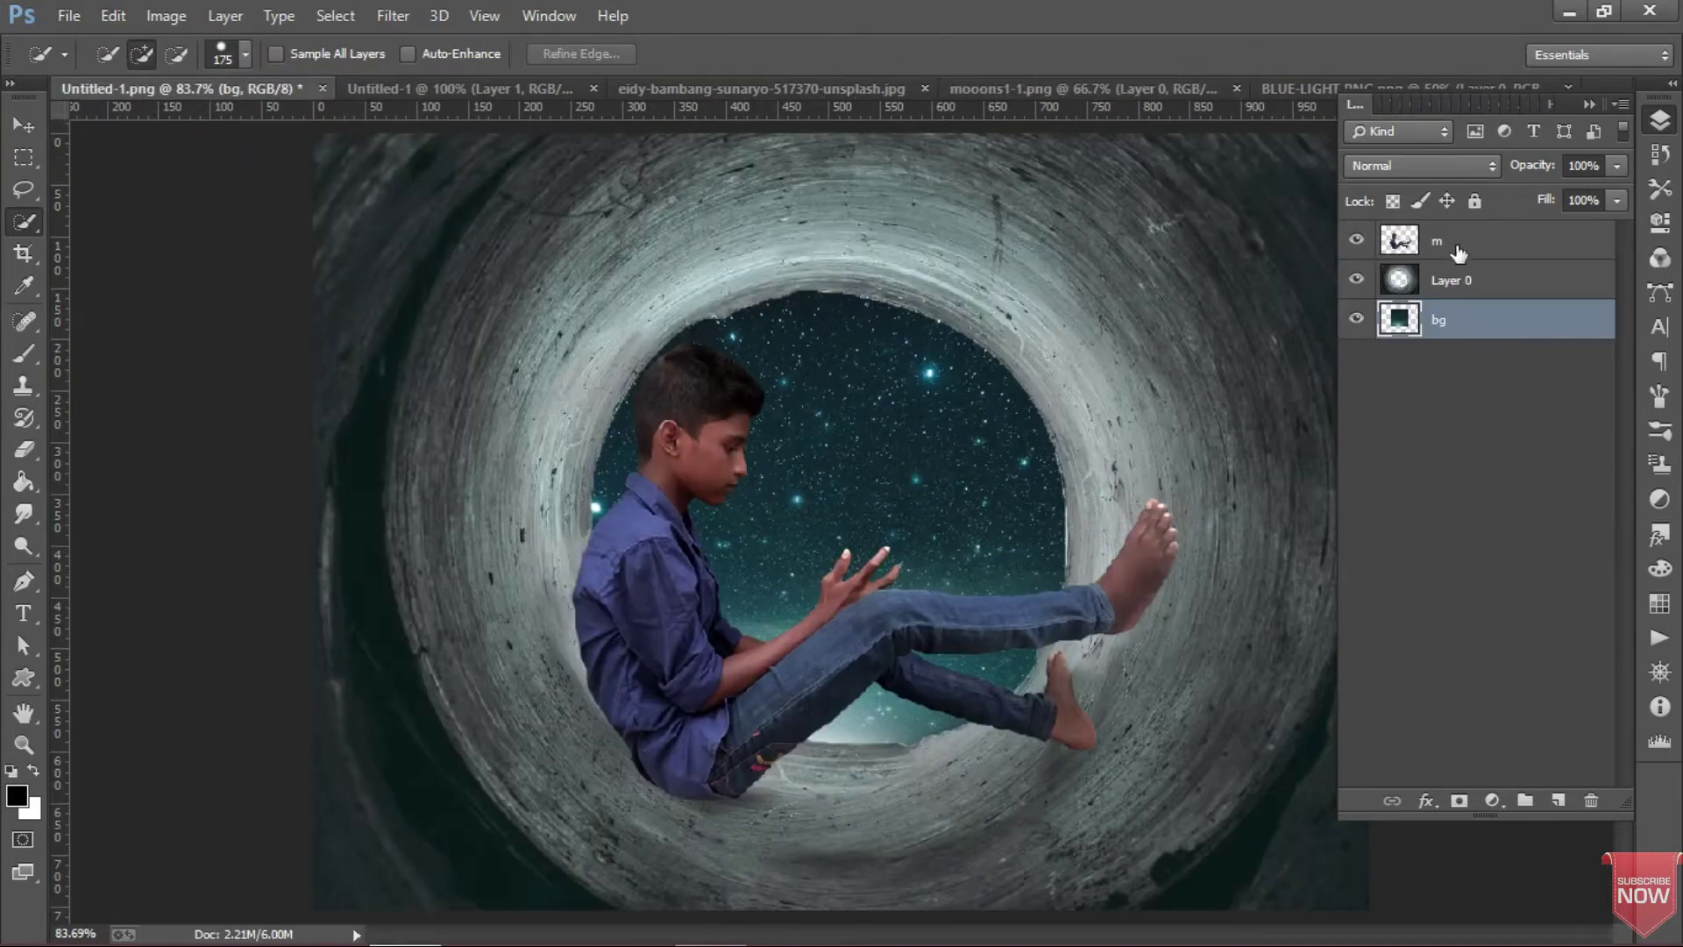
{"action": "left_click", "coordinate": [1457, 254]}
{"action": "left_click", "coordinate": [68, 16]}
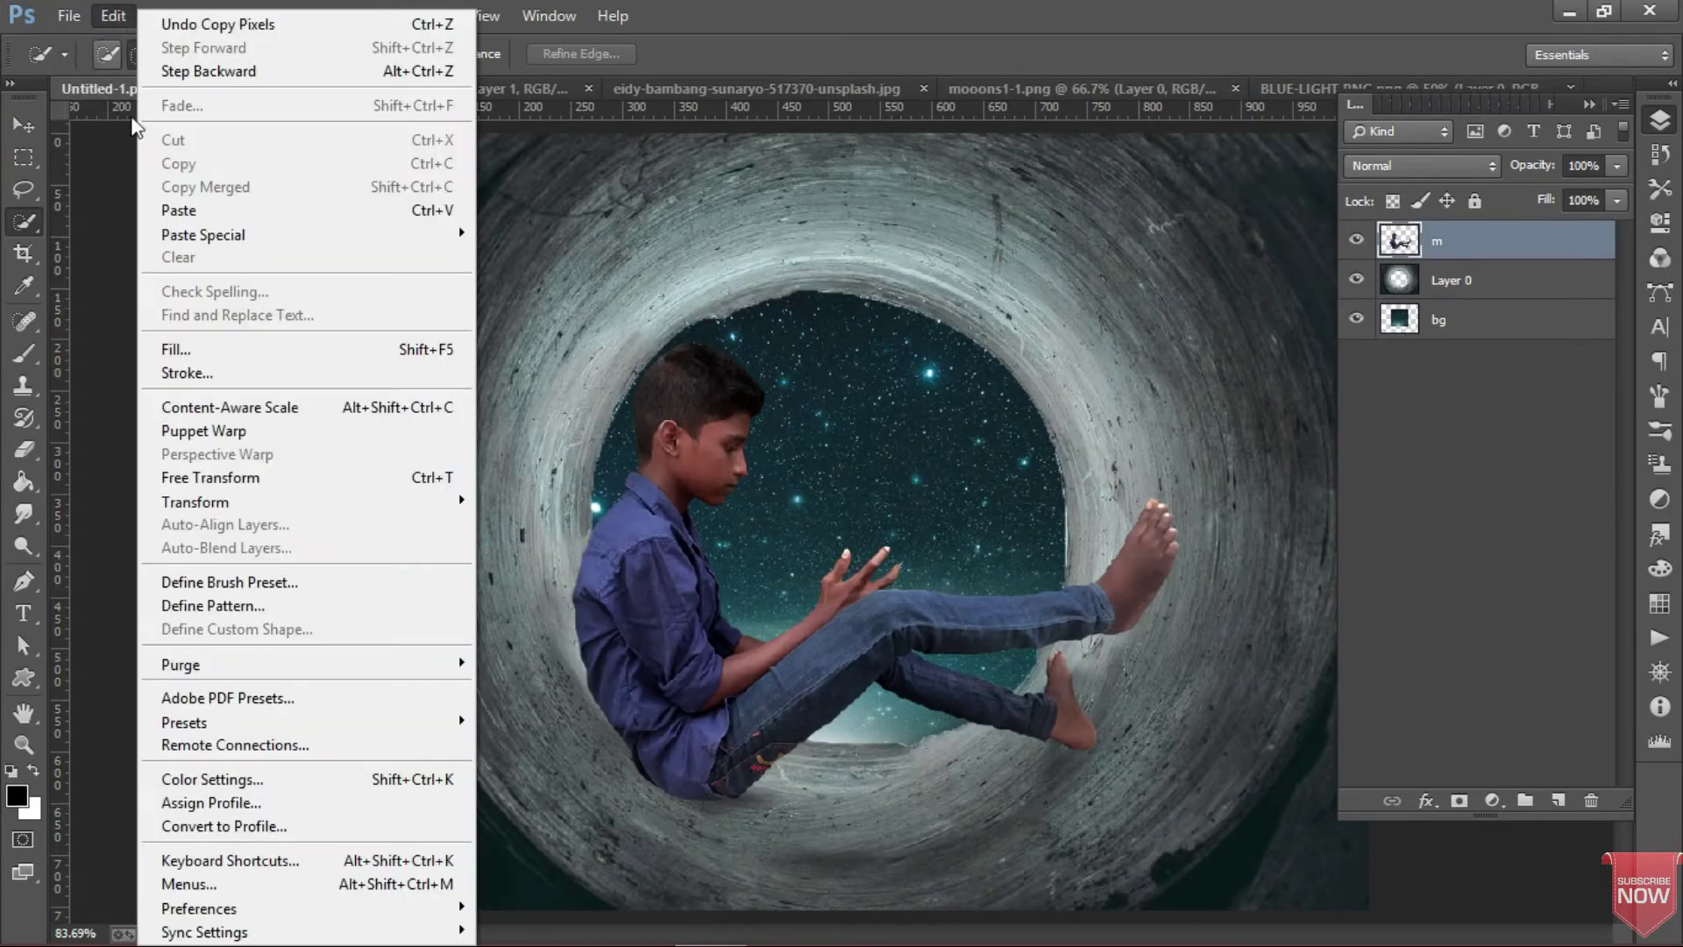
{"action": "left_click", "coordinate": [157, 209]}
Step: Shrink the moon to a small ball and move its layer beneath the boy layer m
{"action": "key", "text": "ctrl+t"}
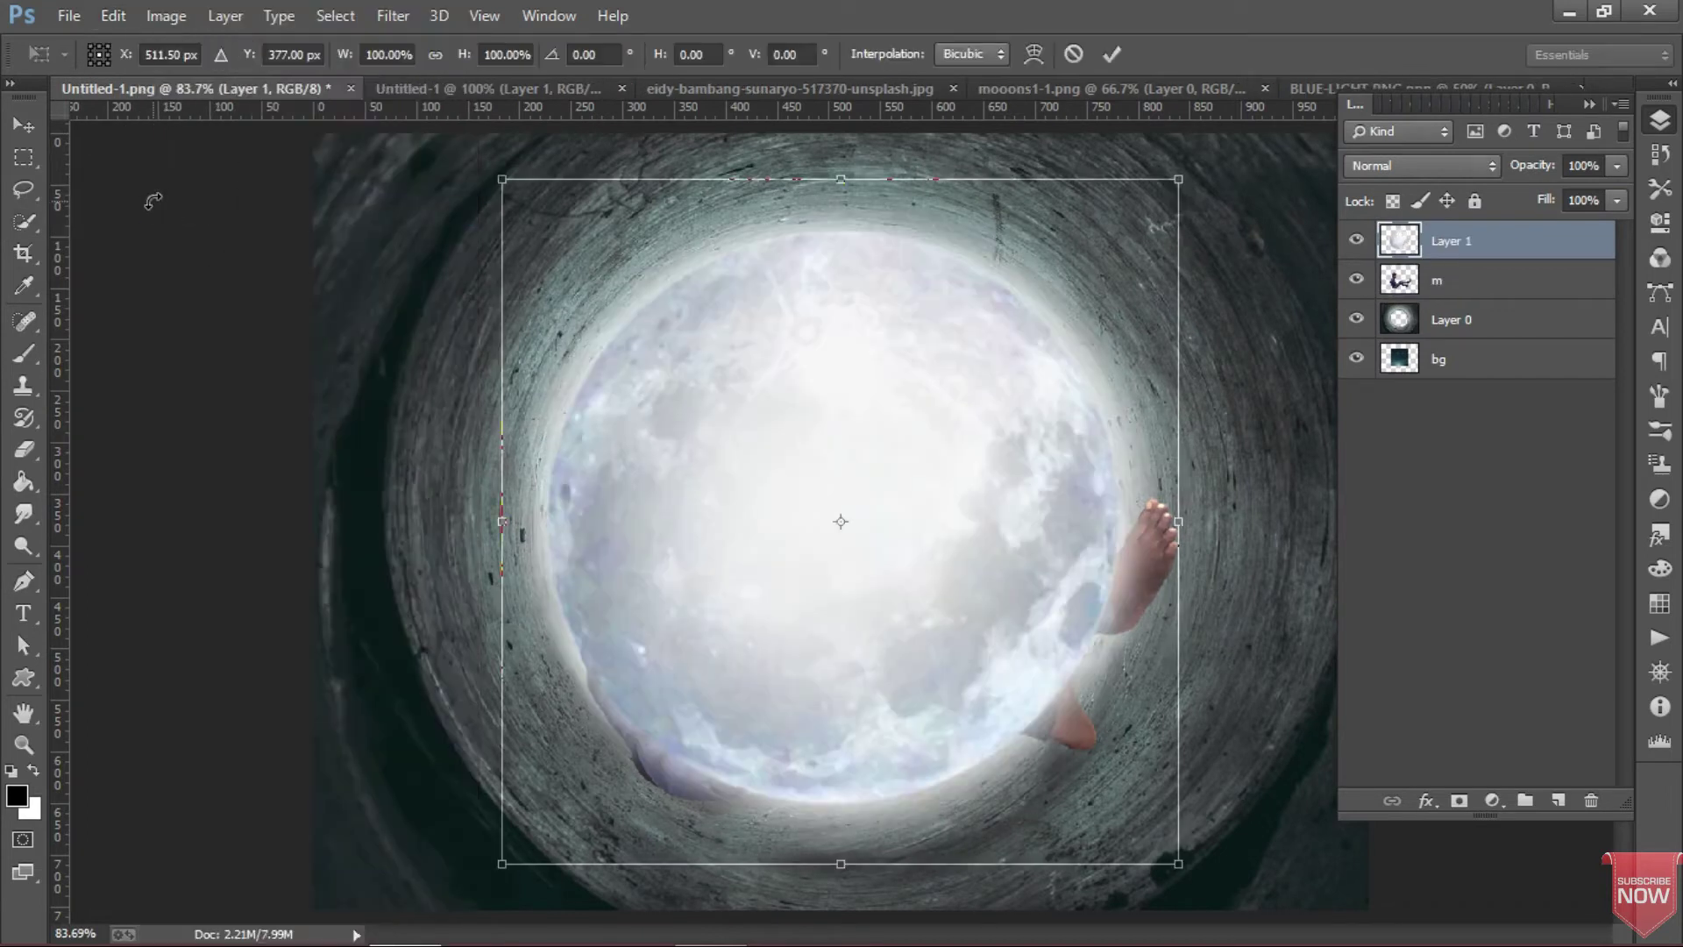
{"action": "left_click_drag", "start_coordinate": [487, 62], "coordinate": [368, 59]}
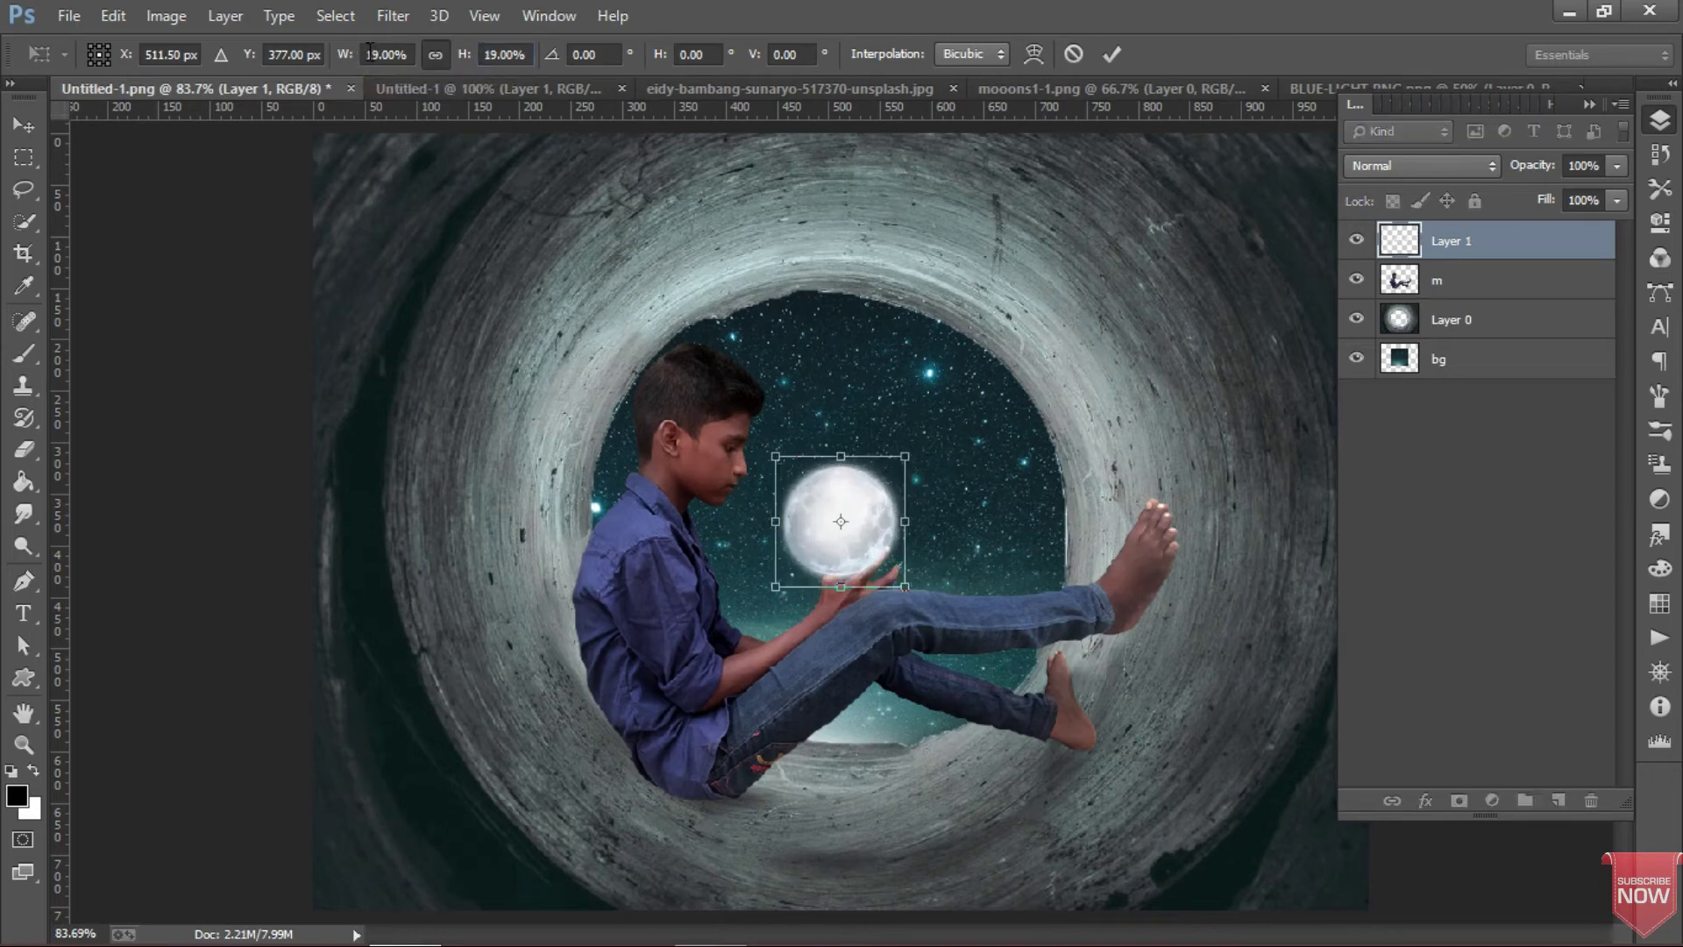
{"action": "key", "text": "Return"}
{"action": "key", "text": "w"}
{"action": "left_click_drag", "start_coordinate": [1451, 241], "coordinate": [1455, 298]}
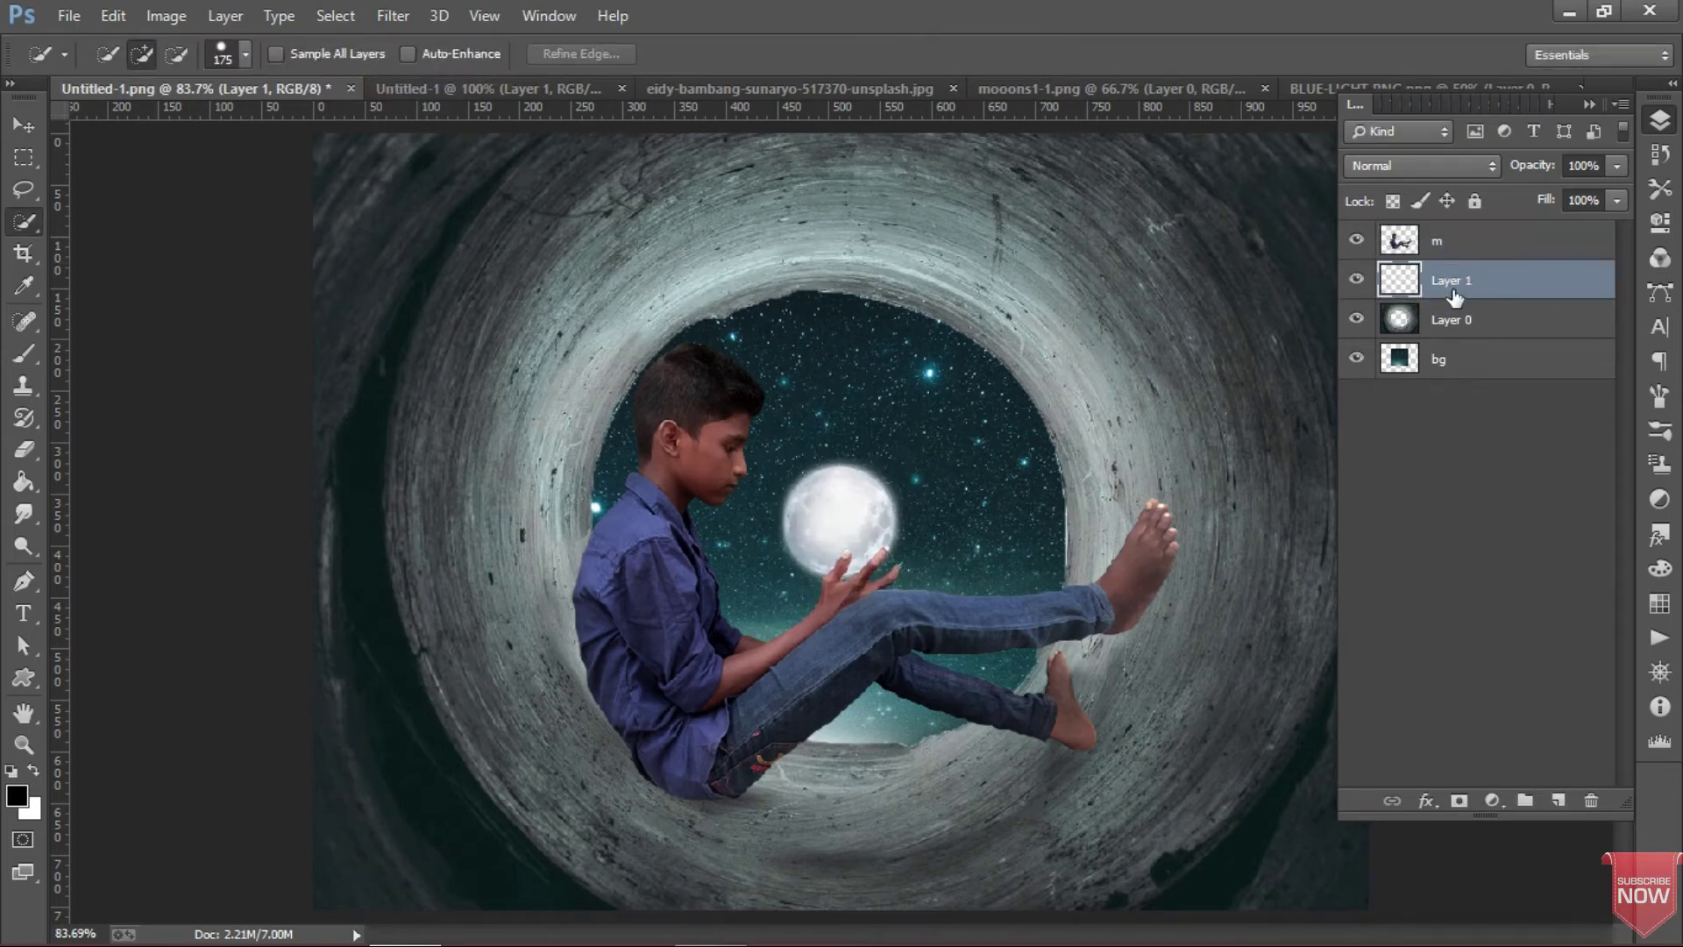
{"action": "key", "text": "ctrl+t"}
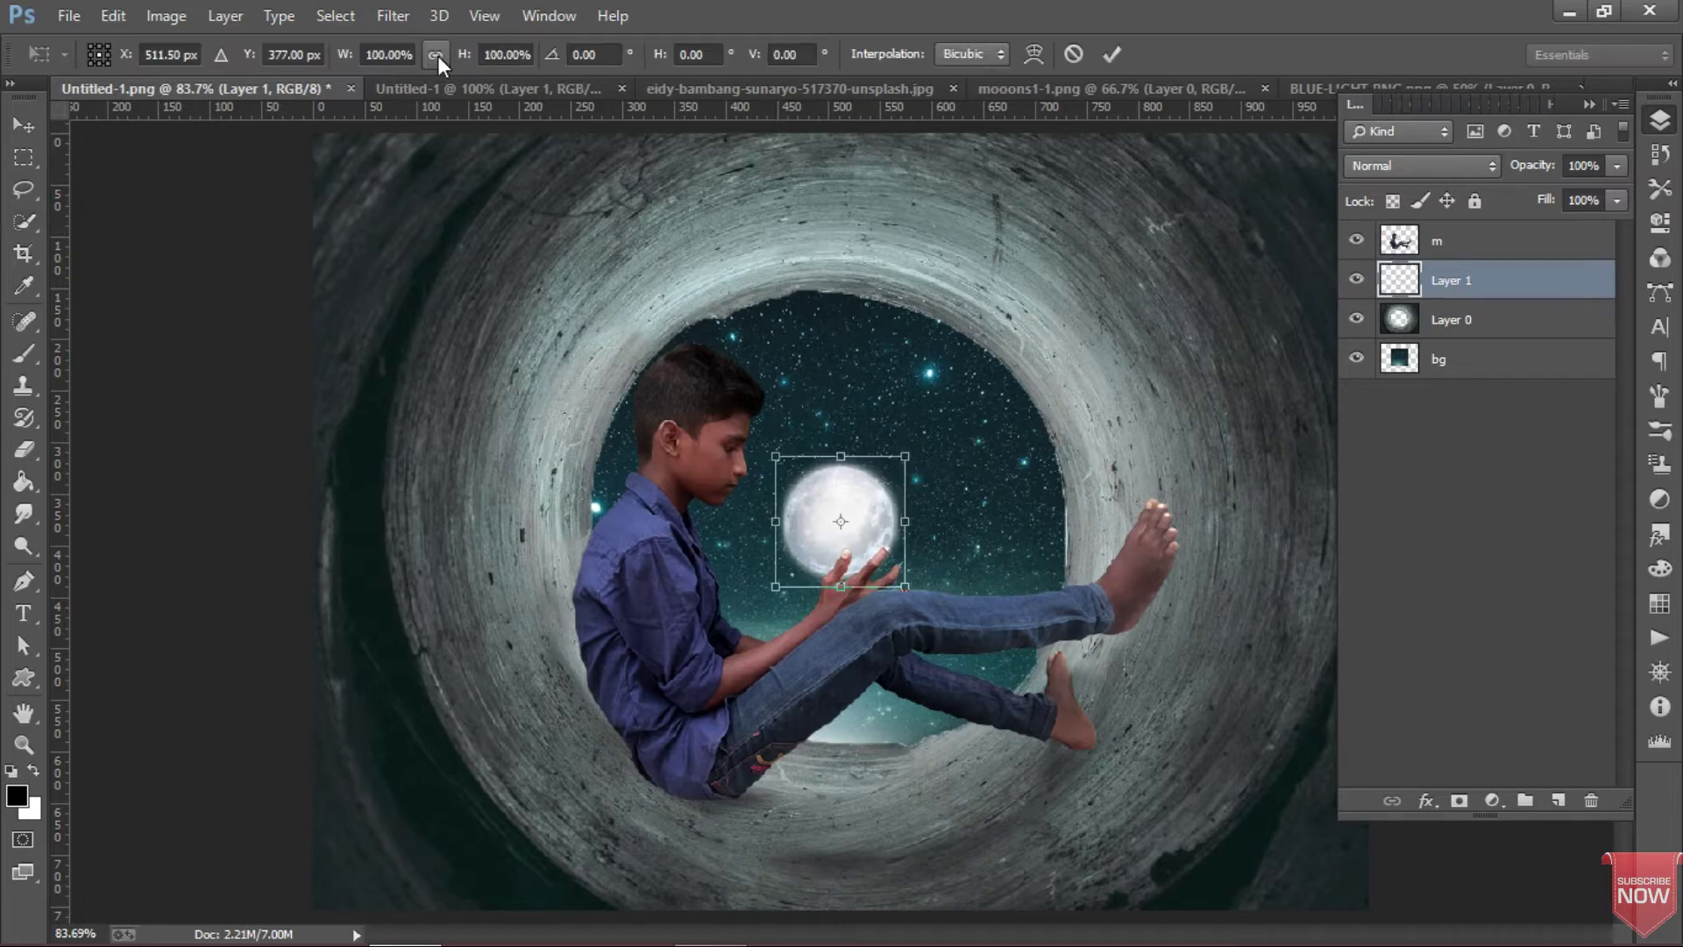
{"action": "left_click_drag", "start_coordinate": [457, 60], "coordinate": [456, 60]}
{"action": "key", "text": "Return"}
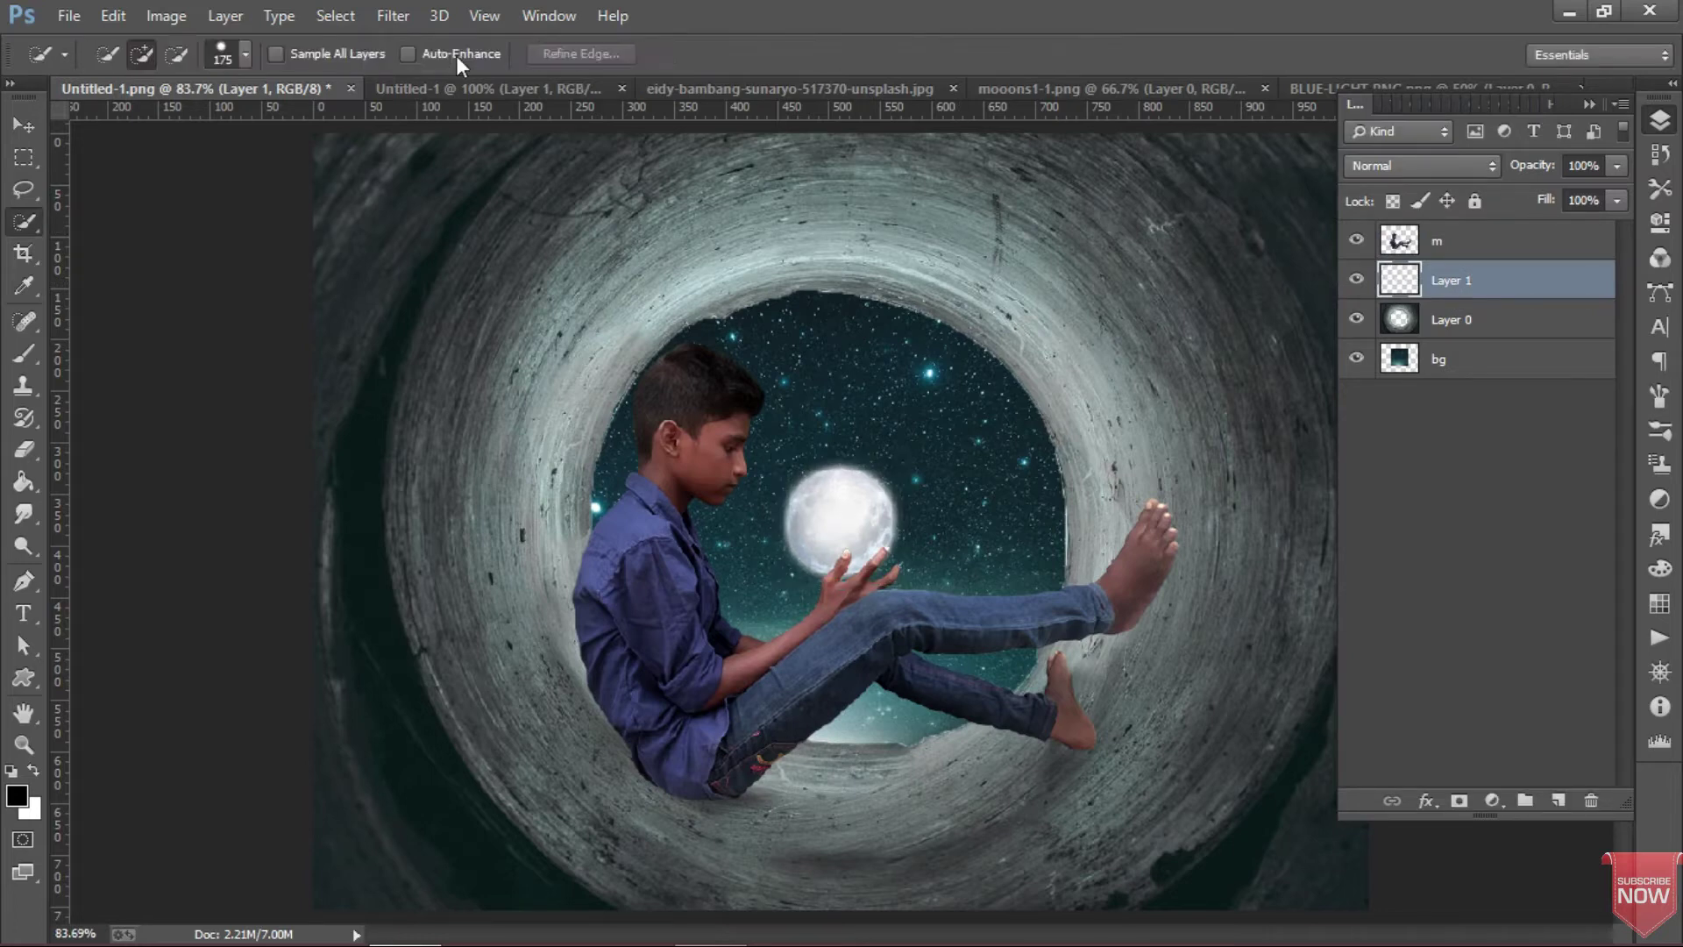
Step: Nudge the moon into the boy's hands and scale it down to about 96%
{"action": "key", "text": "v"}
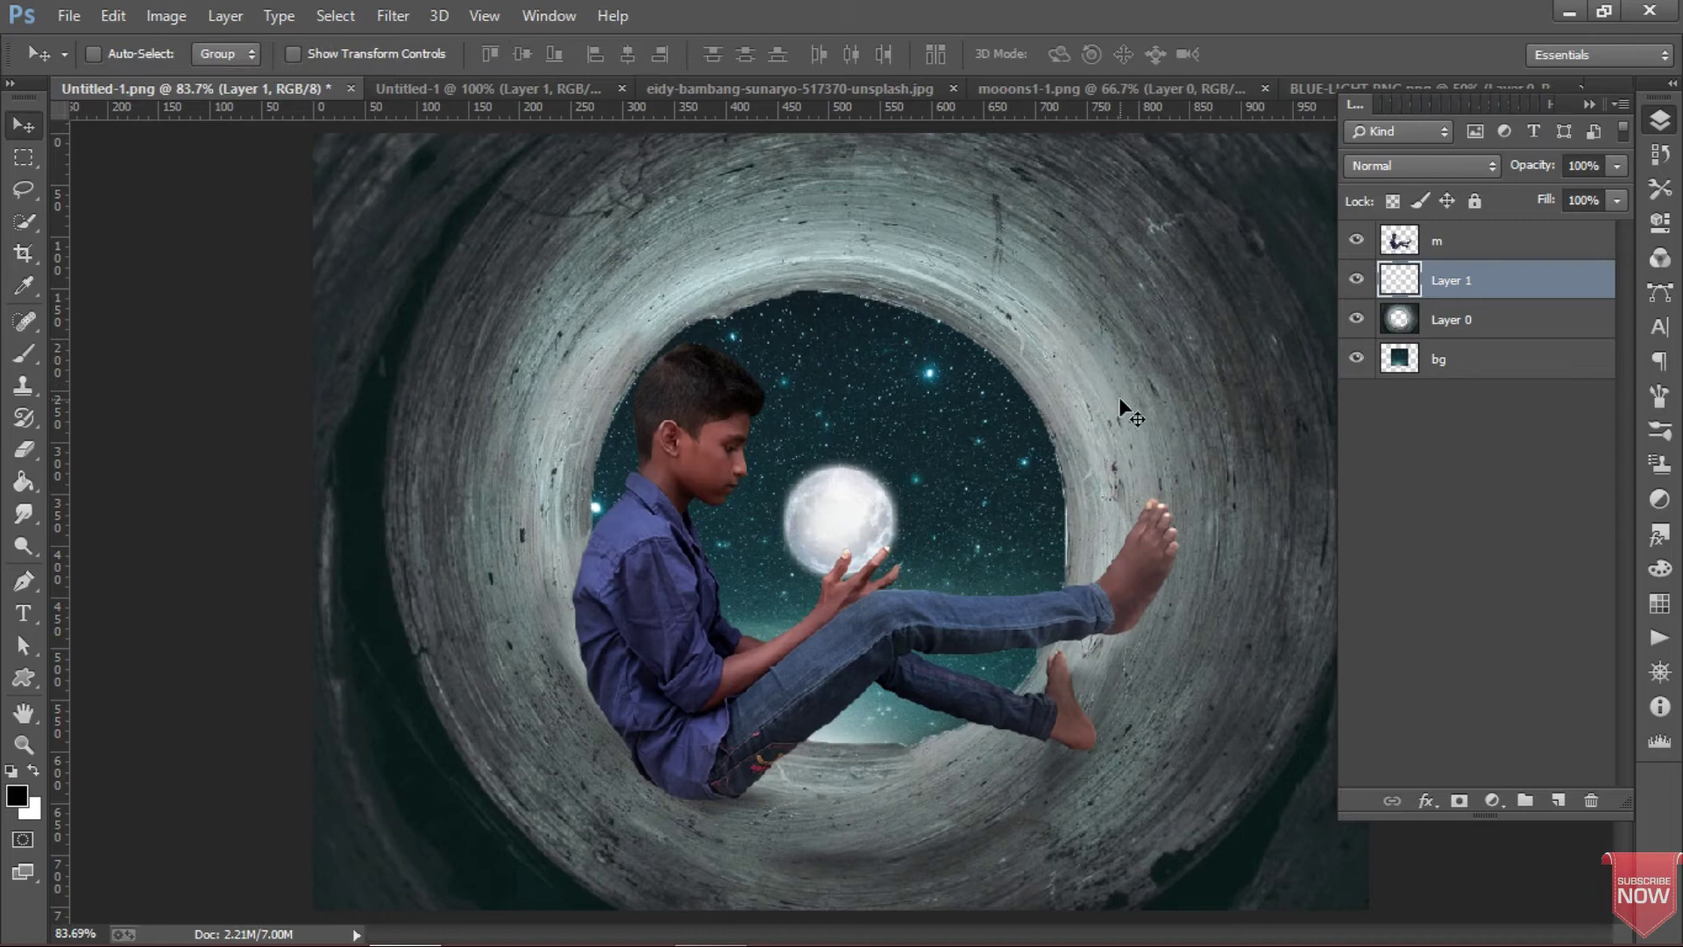
{"action": "key", "text": "shift+Right"}
{"action": "key", "text": "shift+Down"}
{"action": "key", "text": "Right"}
{"action": "key", "text": "Right"}
{"action": "key", "text": "Right"}
{"action": "key", "text": "Down"}
{"action": "key", "text": "Down"}
{"action": "key", "text": "Down"}
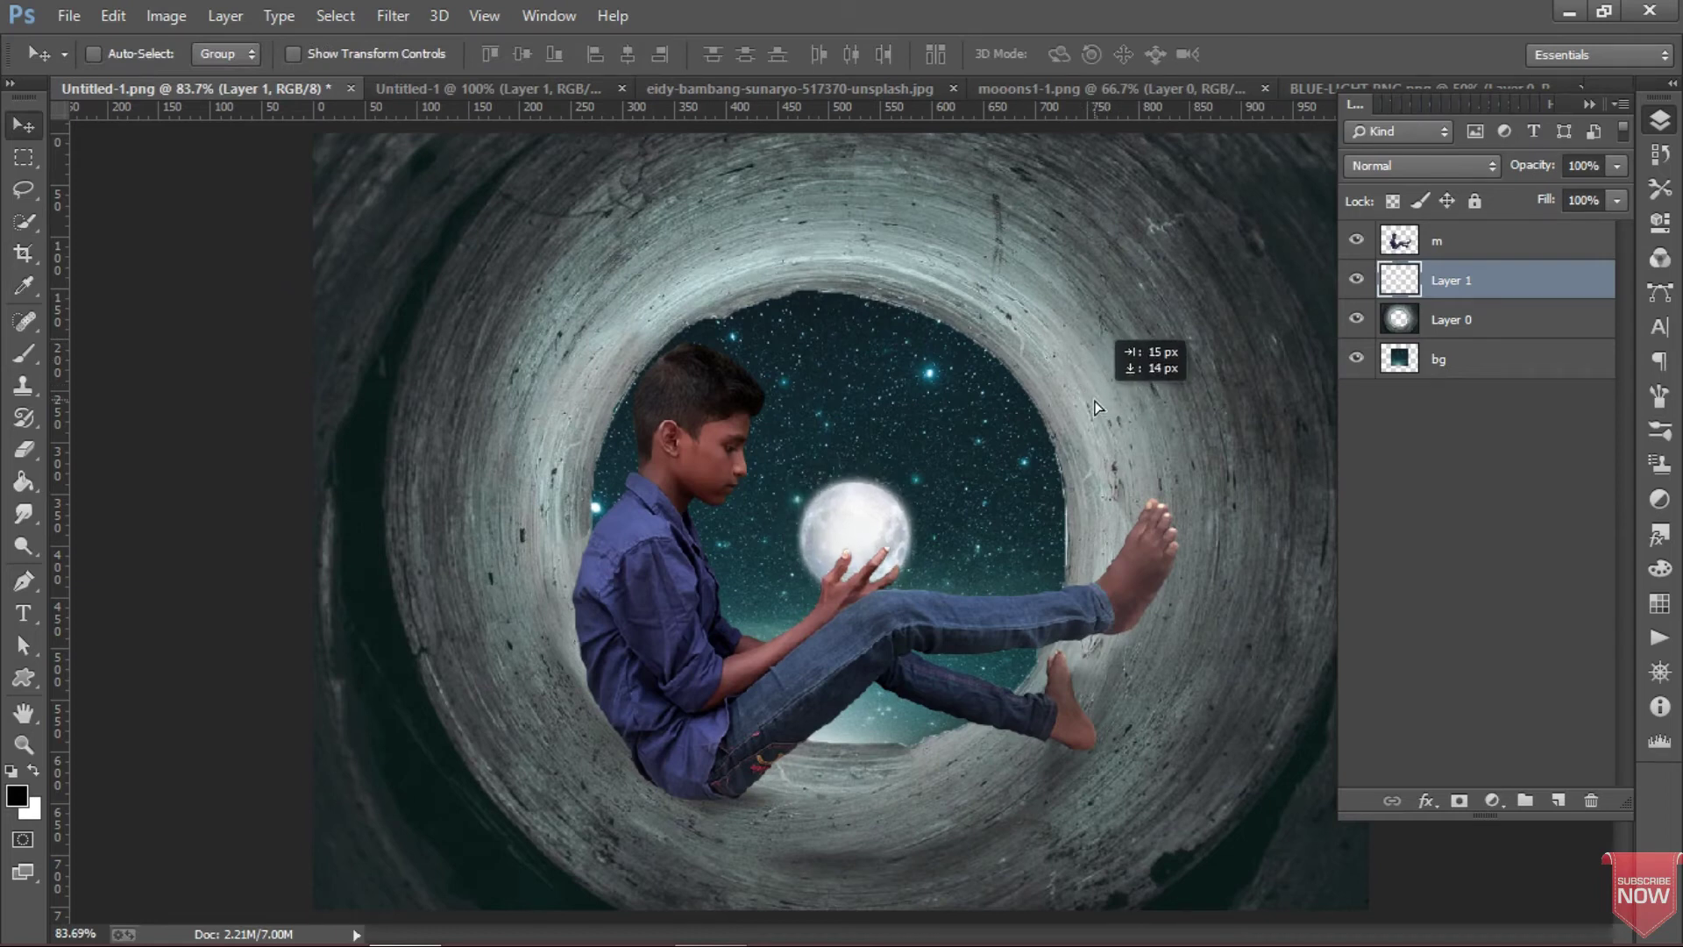
{"action": "key", "text": "ctrl+t"}
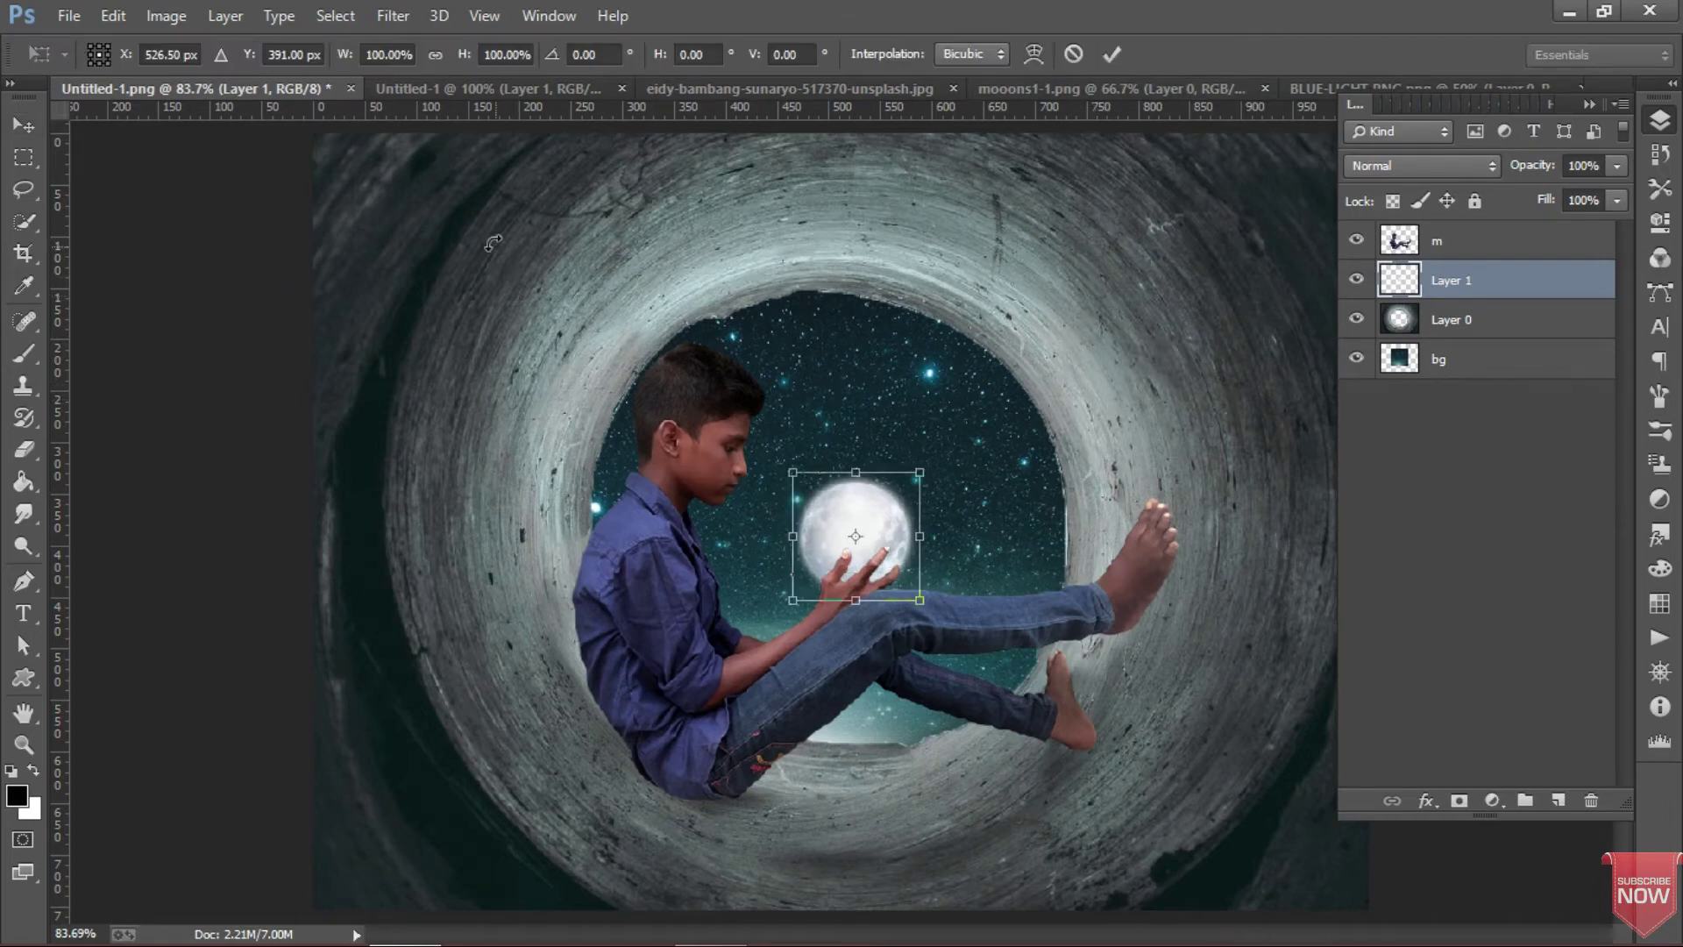
{"action": "left_click", "coordinate": [434, 55]}
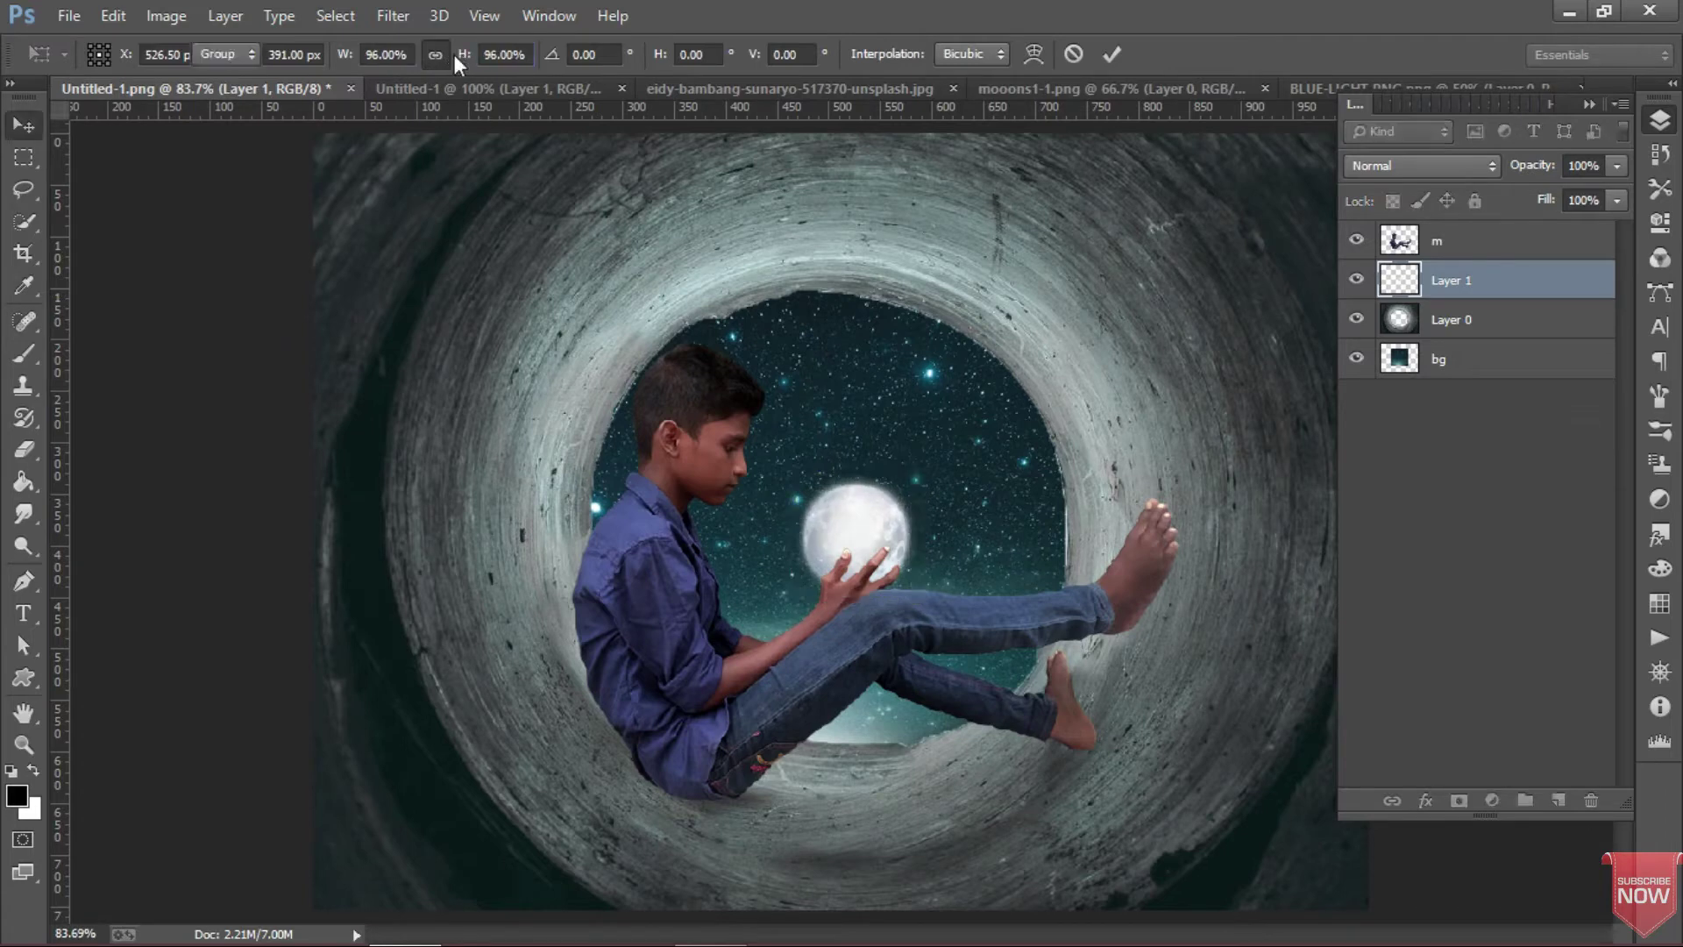
{"action": "key", "text": "Return"}
{"action": "left_click", "coordinate": [1295, 87]}
Step: Bring the blue glow in as Layer 2 beneath the moon and try Screen and Multiply blending
{"action": "mouse_move", "coordinate": [832, 498]}
{"action": "left_mouse_down"}
{"action": "mouse_move", "coordinate": [741, 394]}
{"action": "mouse_move", "coordinate": [846, 512]}
{"action": "left_mouse_up"}
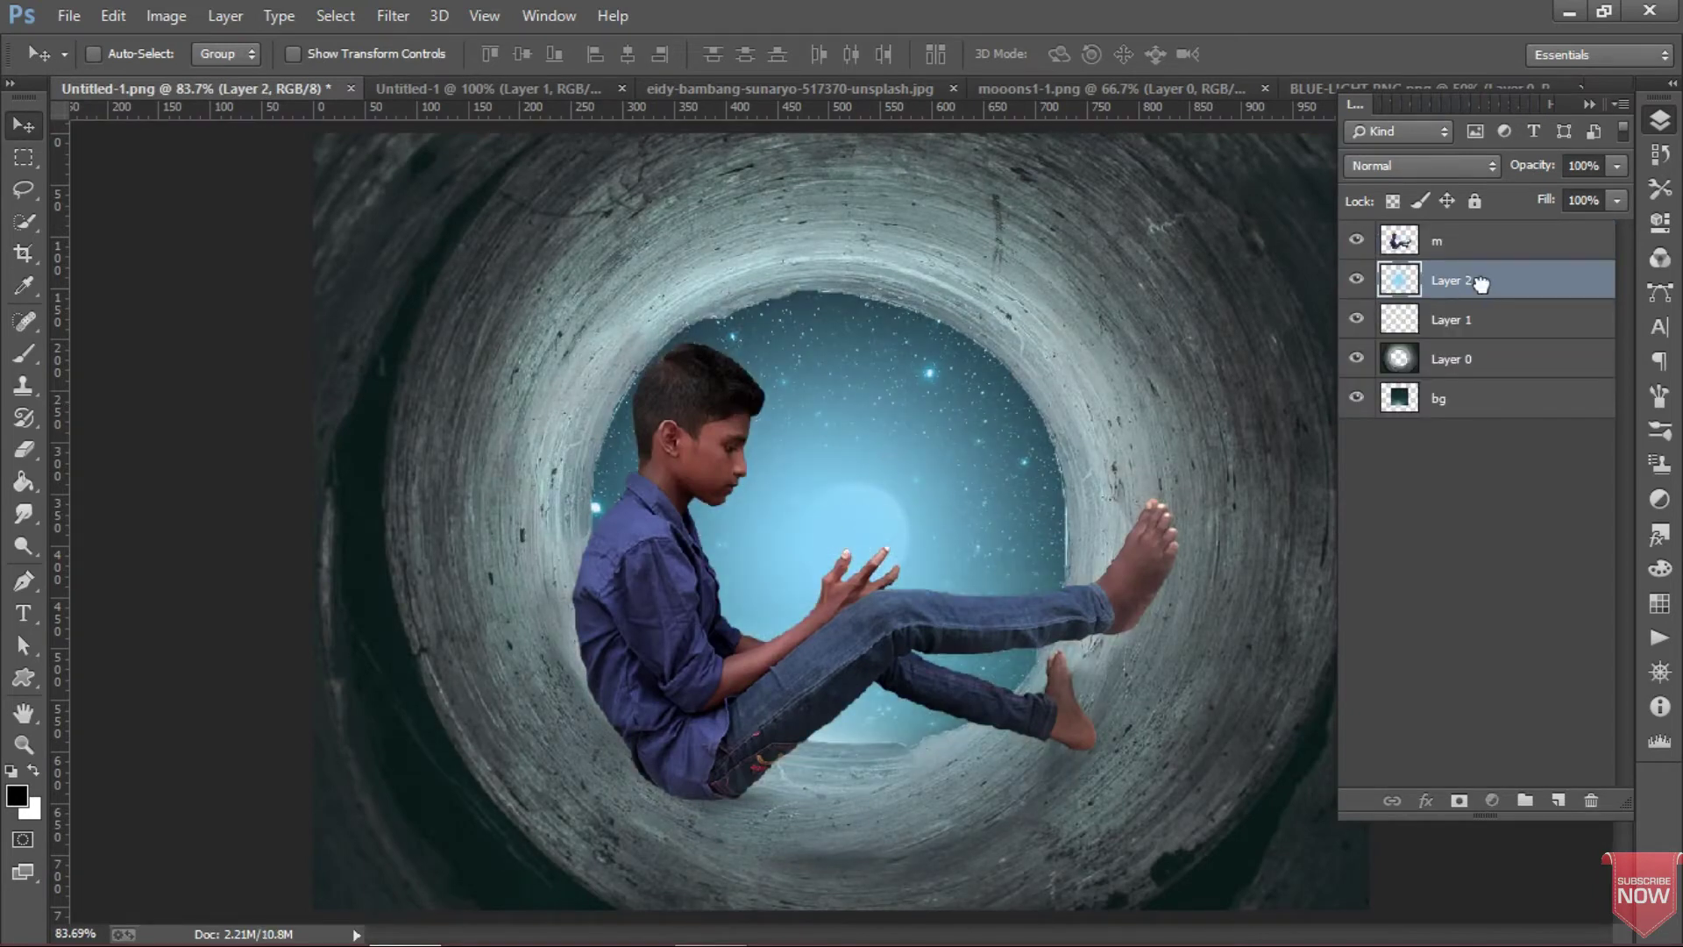
{"action": "left_click_drag", "start_coordinate": [1481, 283], "coordinate": [1482, 339]}
{"action": "left_click", "coordinate": [1420, 165]}
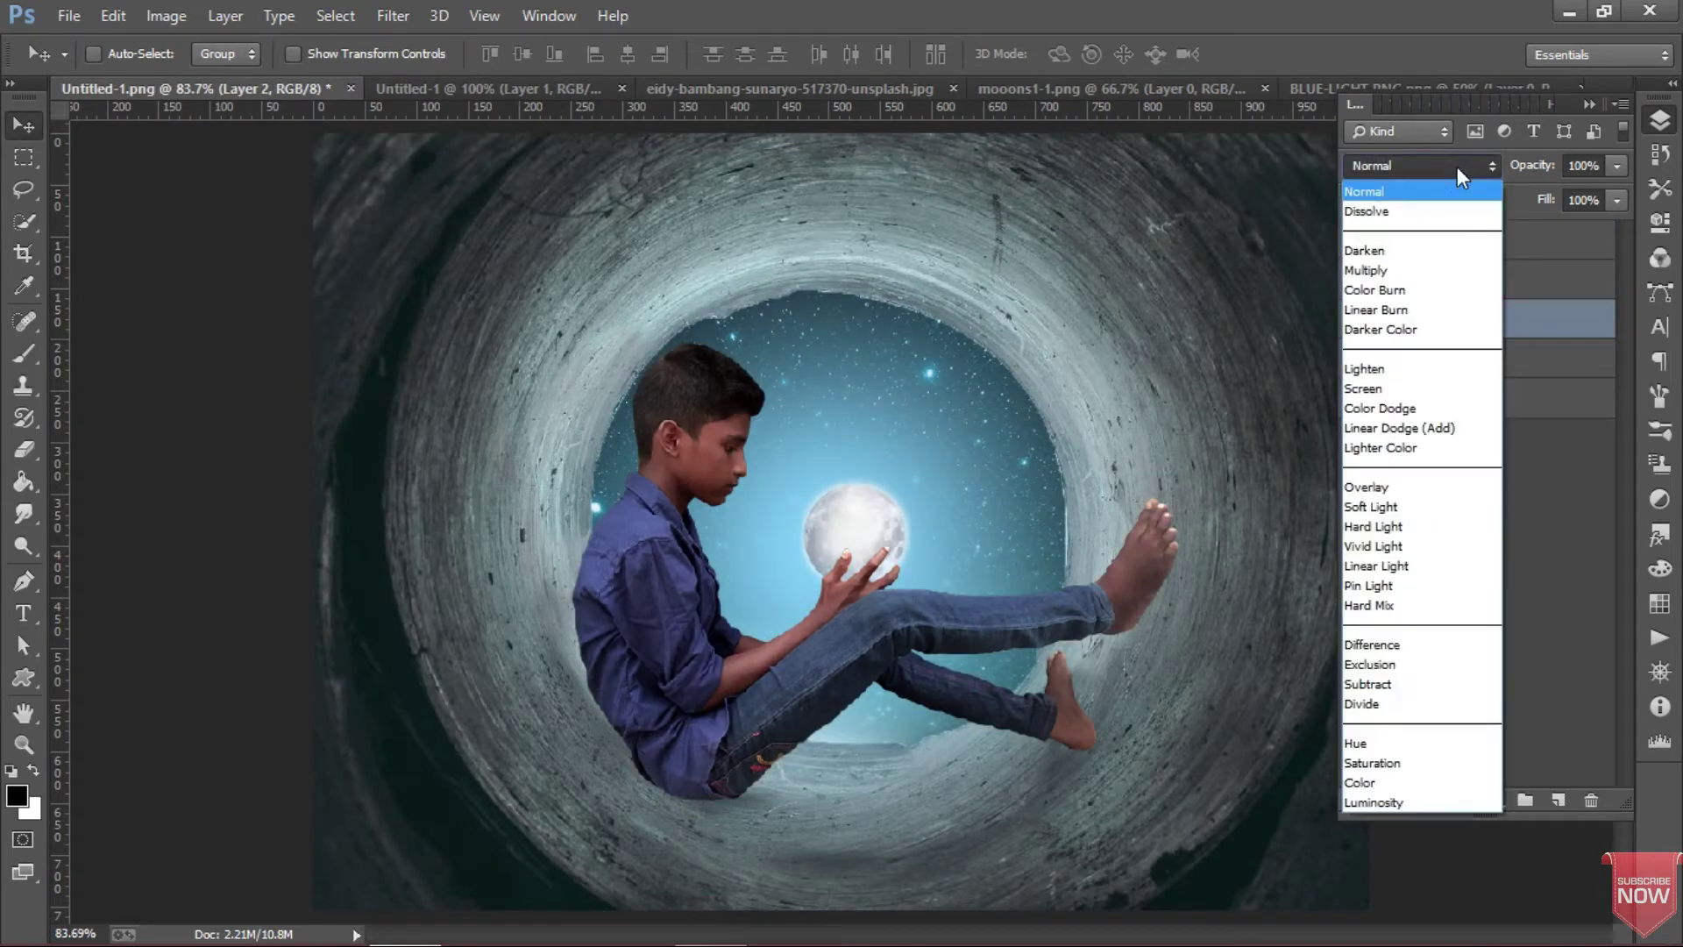
{"action": "left_click", "coordinate": [1402, 393]}
{"action": "left_click", "coordinate": [1415, 169]}
{"action": "left_click", "coordinate": [1382, 268]}
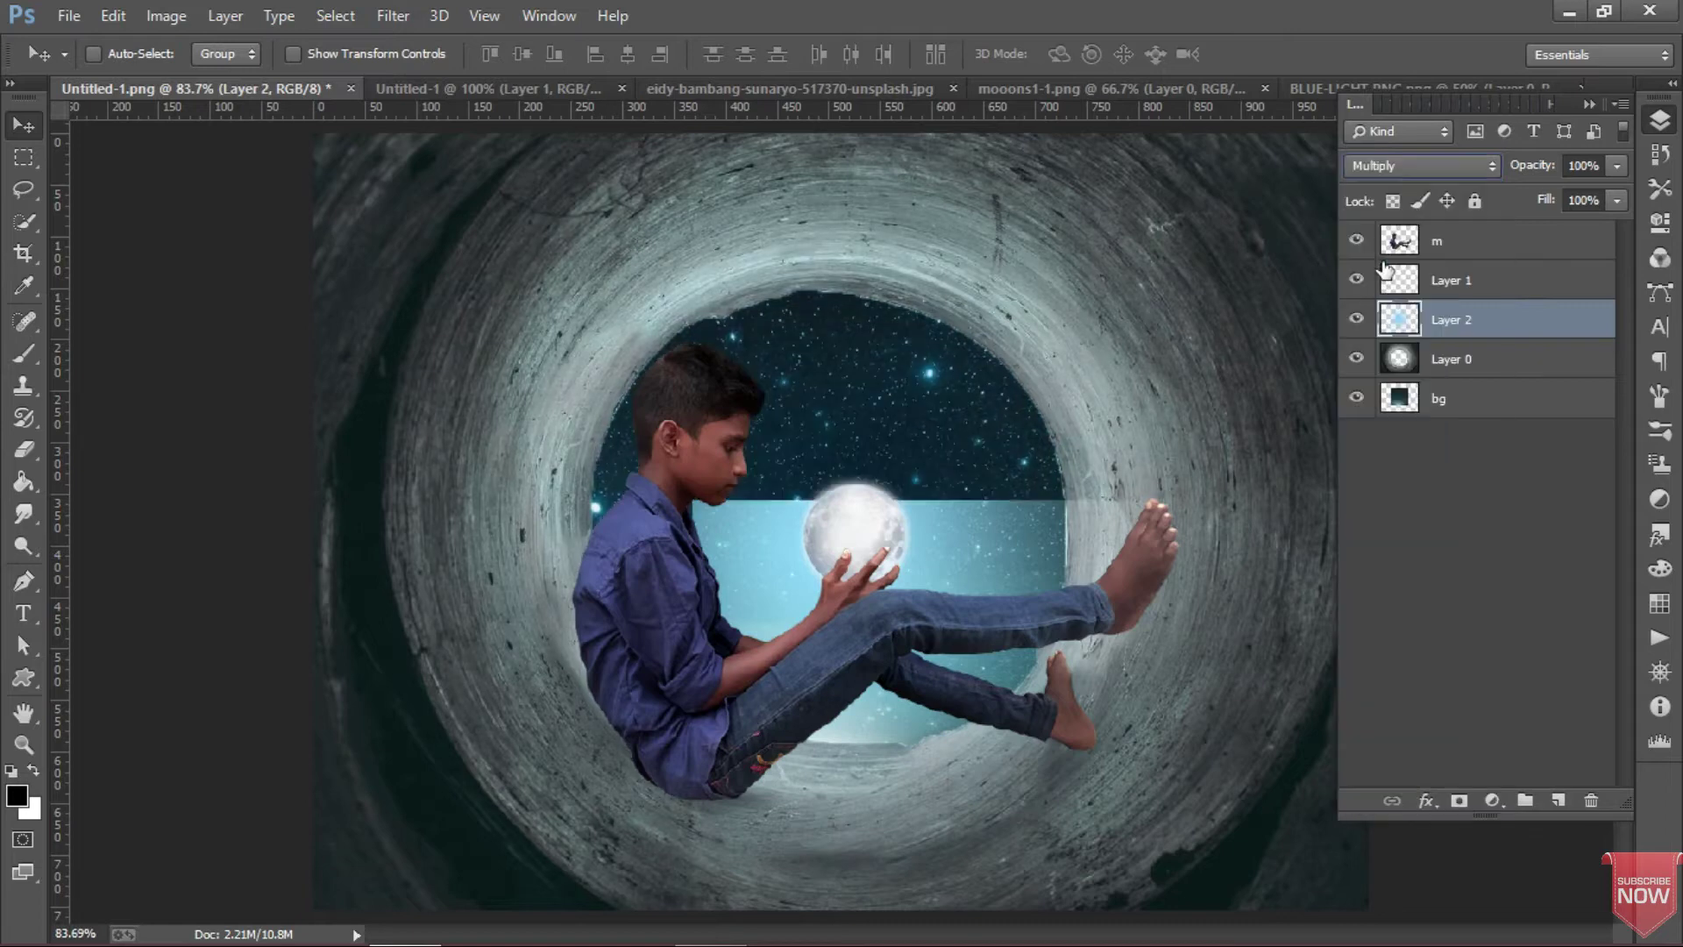
Step: Compare other blend modes, settle on Color, and keep Layer 2 just beneath the moon layer
{"action": "left_click", "coordinate": [1367, 321]}
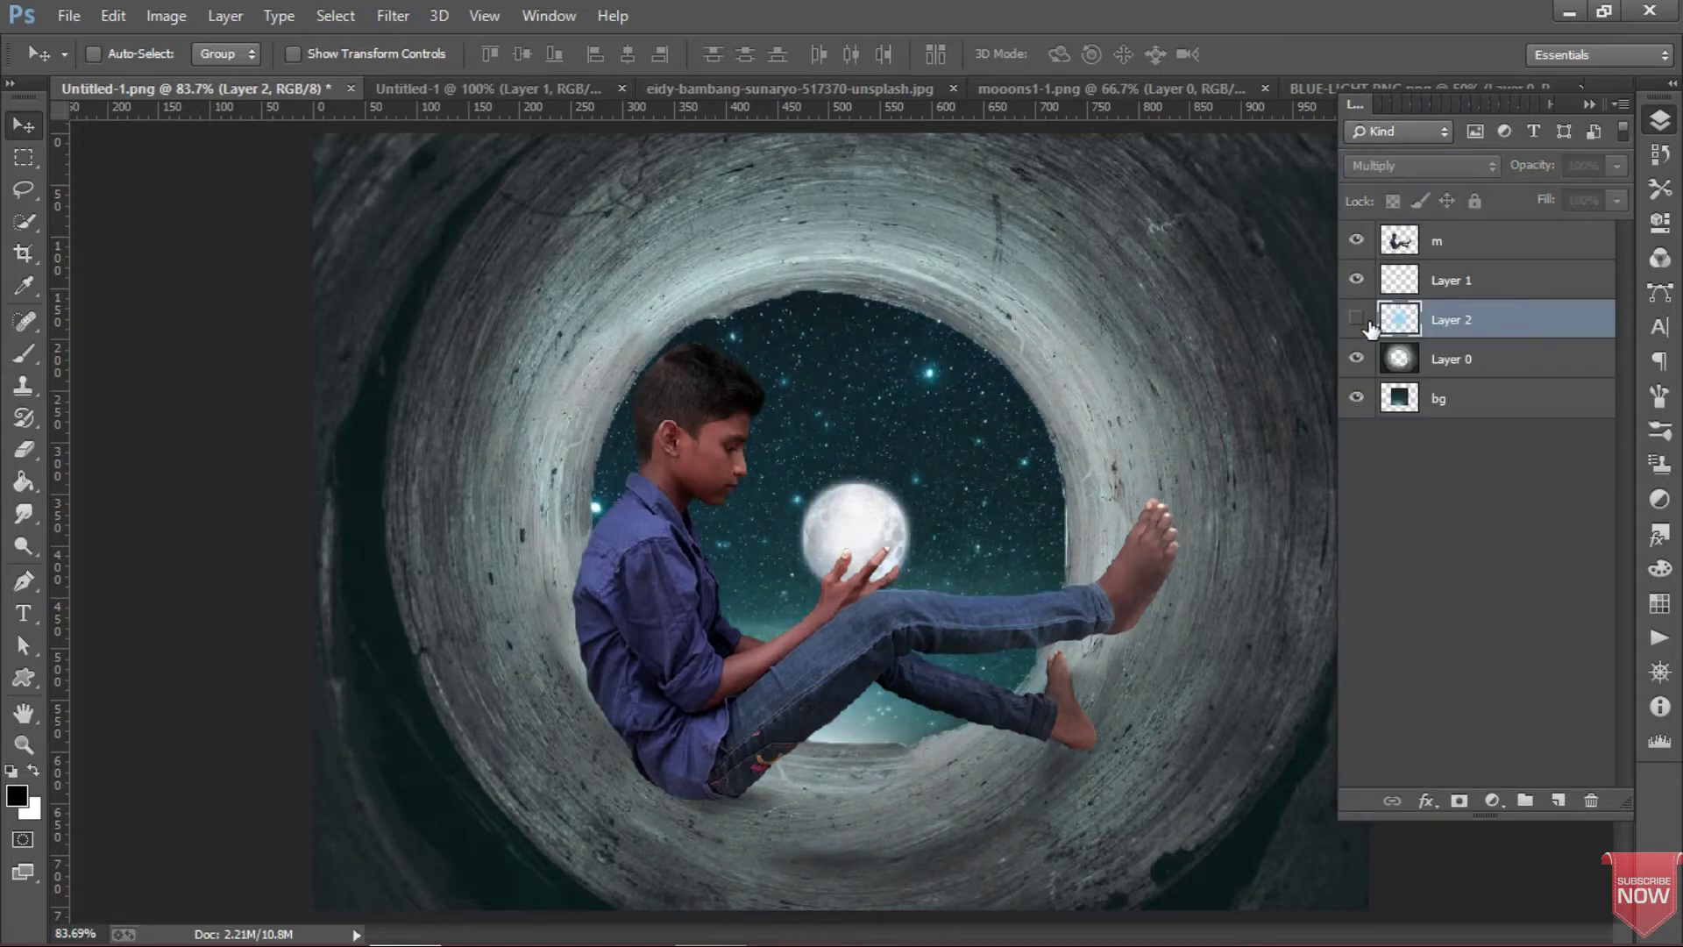
{"action": "left_click", "coordinate": [1420, 165]}
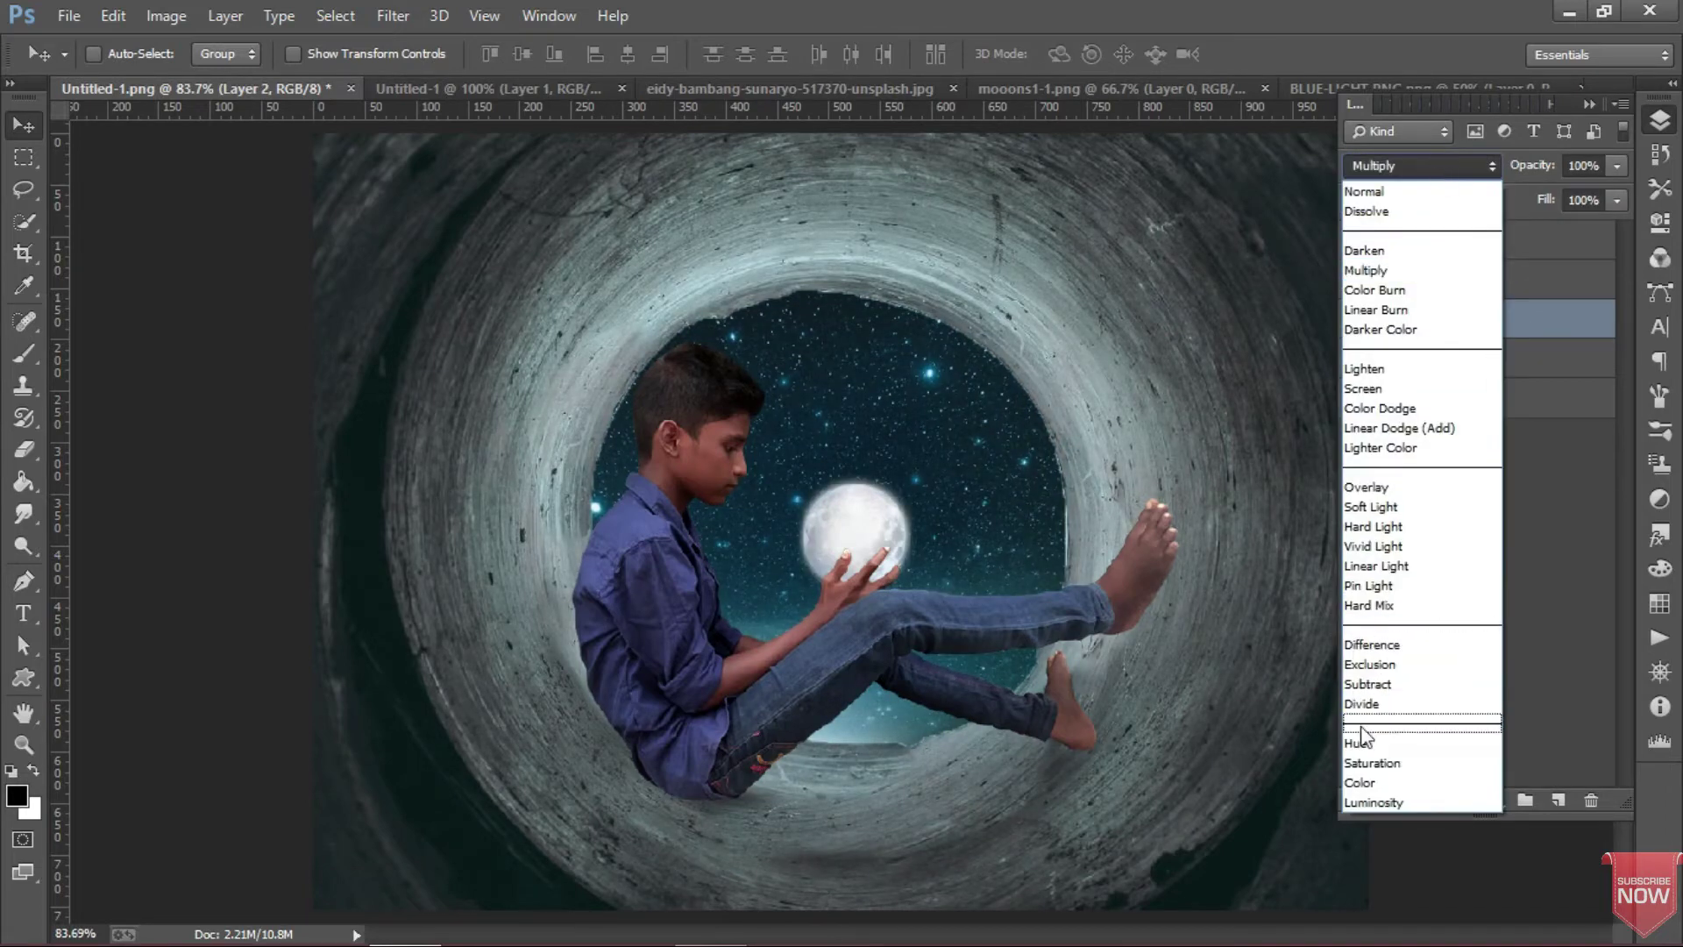
{"action": "left_click", "coordinate": [1372, 756]}
{"action": "left_click", "coordinate": [1394, 166]}
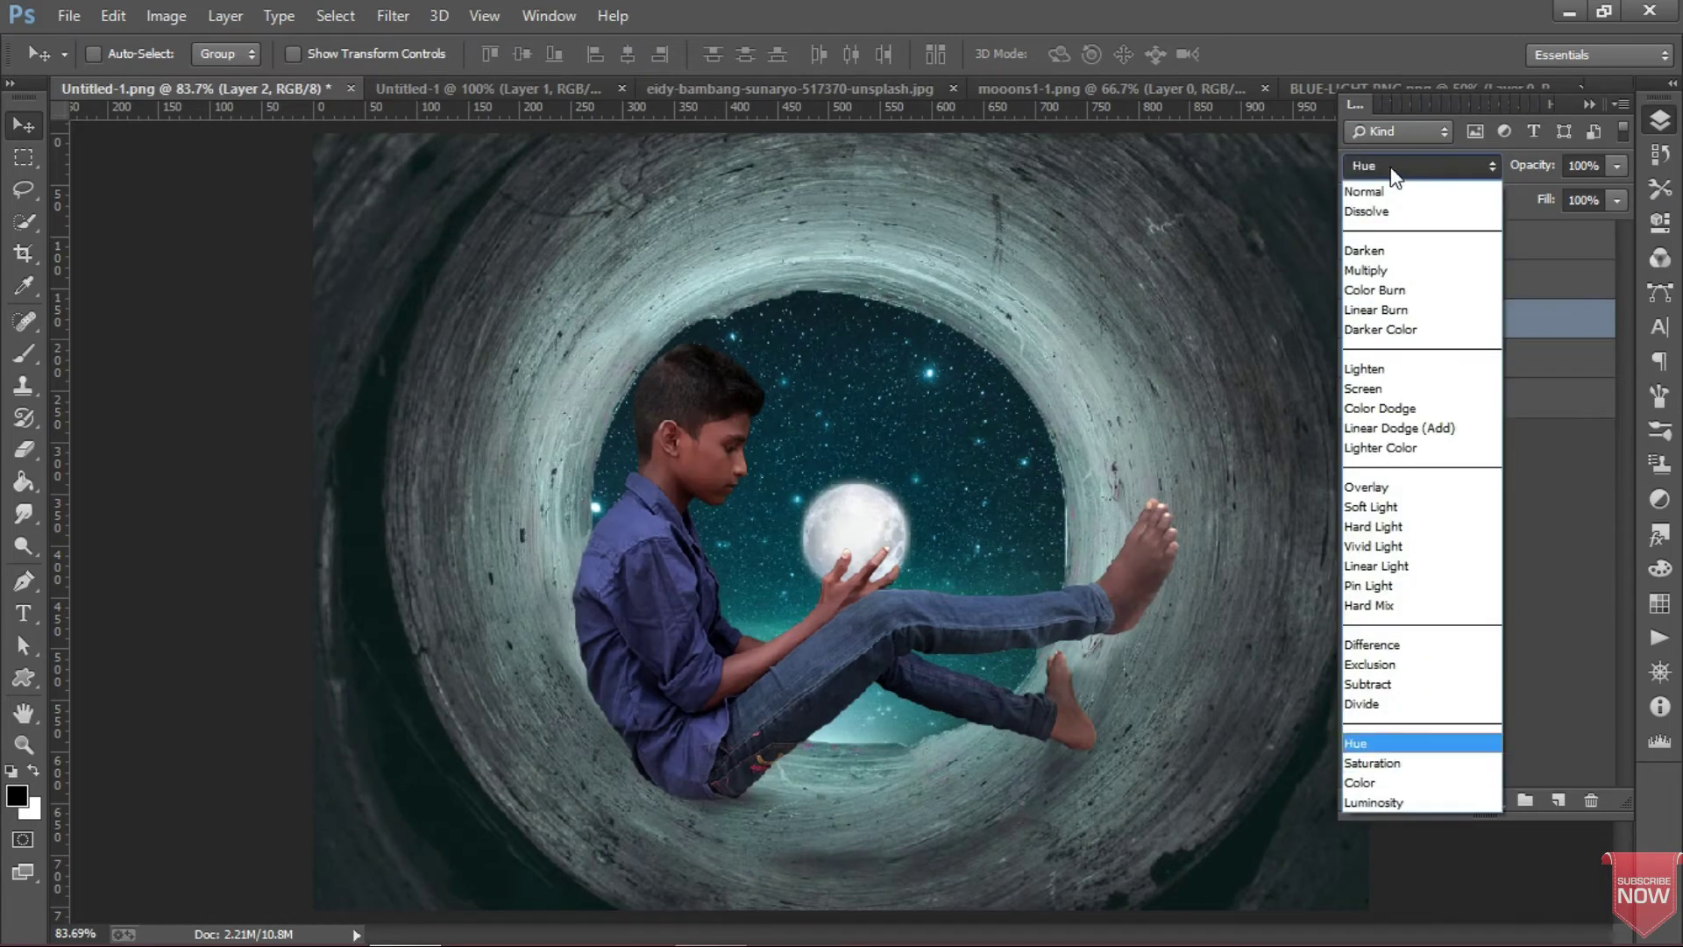
{"action": "left_click", "coordinate": [1372, 784]}
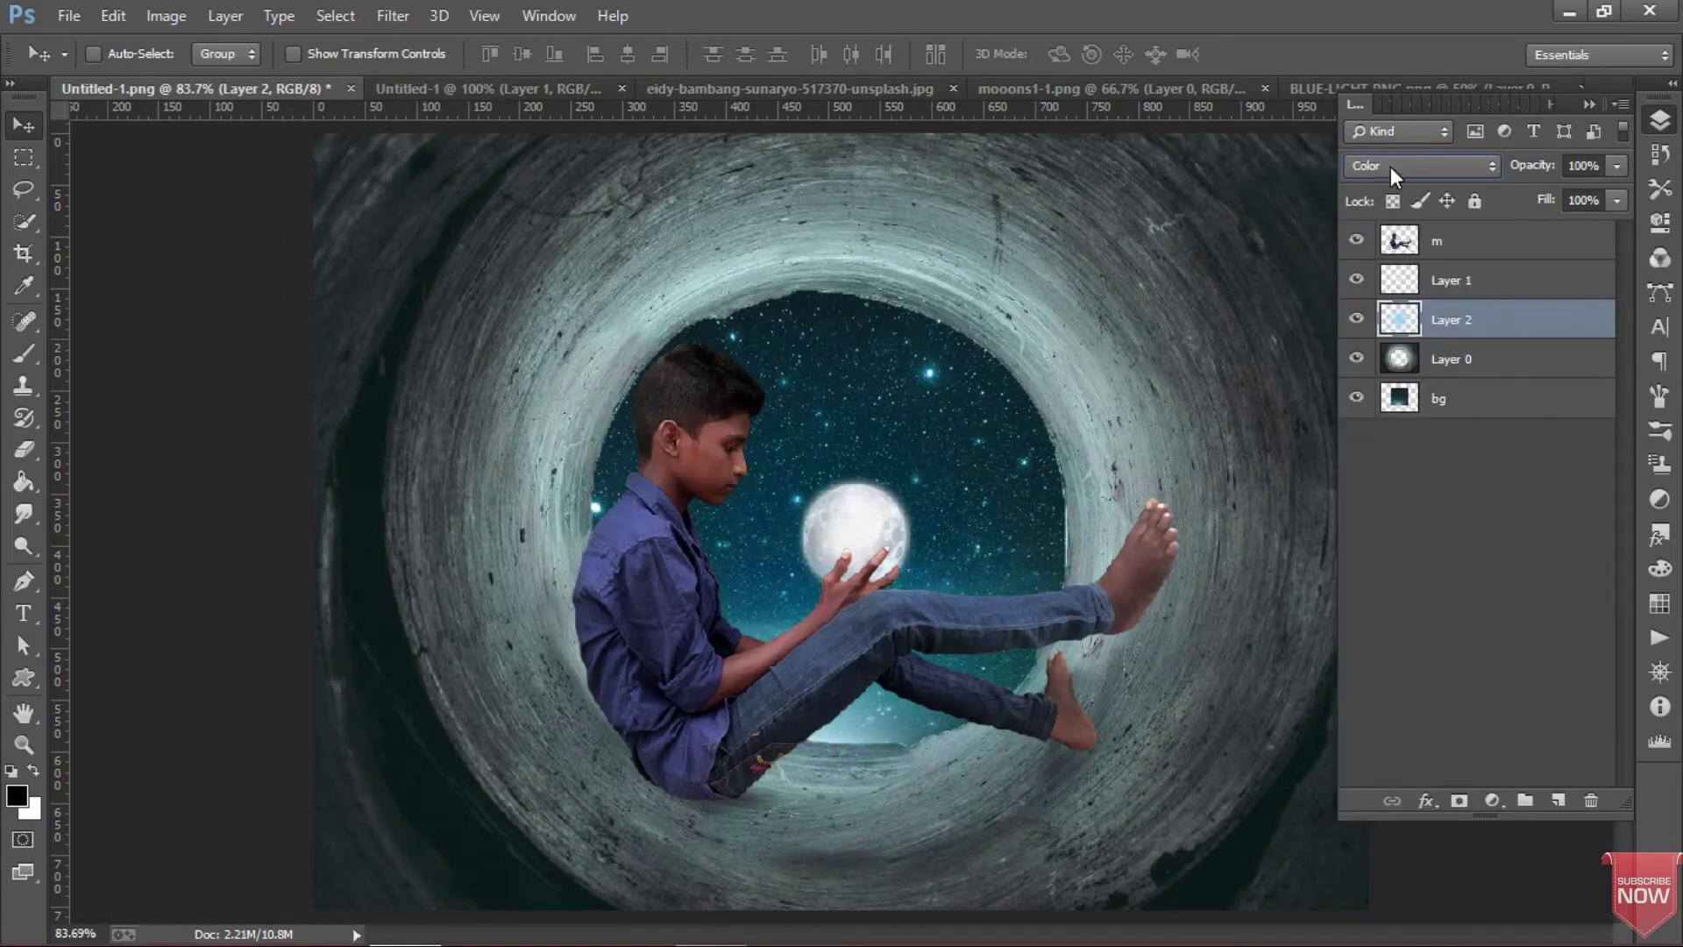
{"action": "left_click", "coordinate": [1384, 170]}
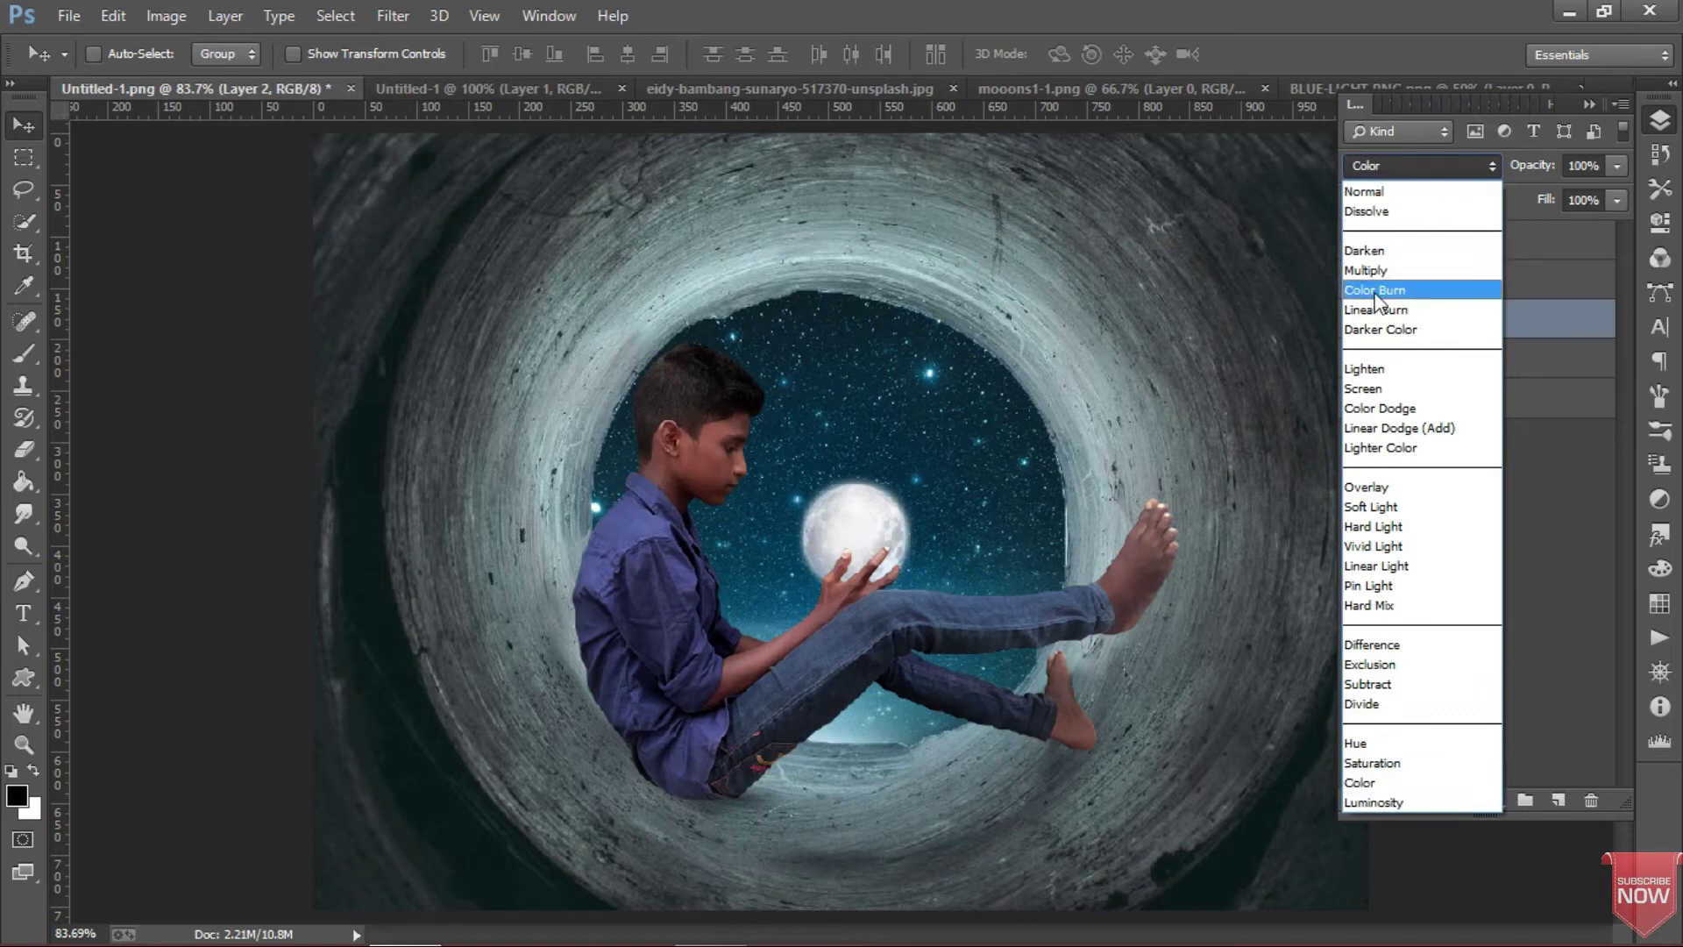
{"action": "left_click", "coordinate": [1363, 368]}
{"action": "key", "text": "ctrl+z"}
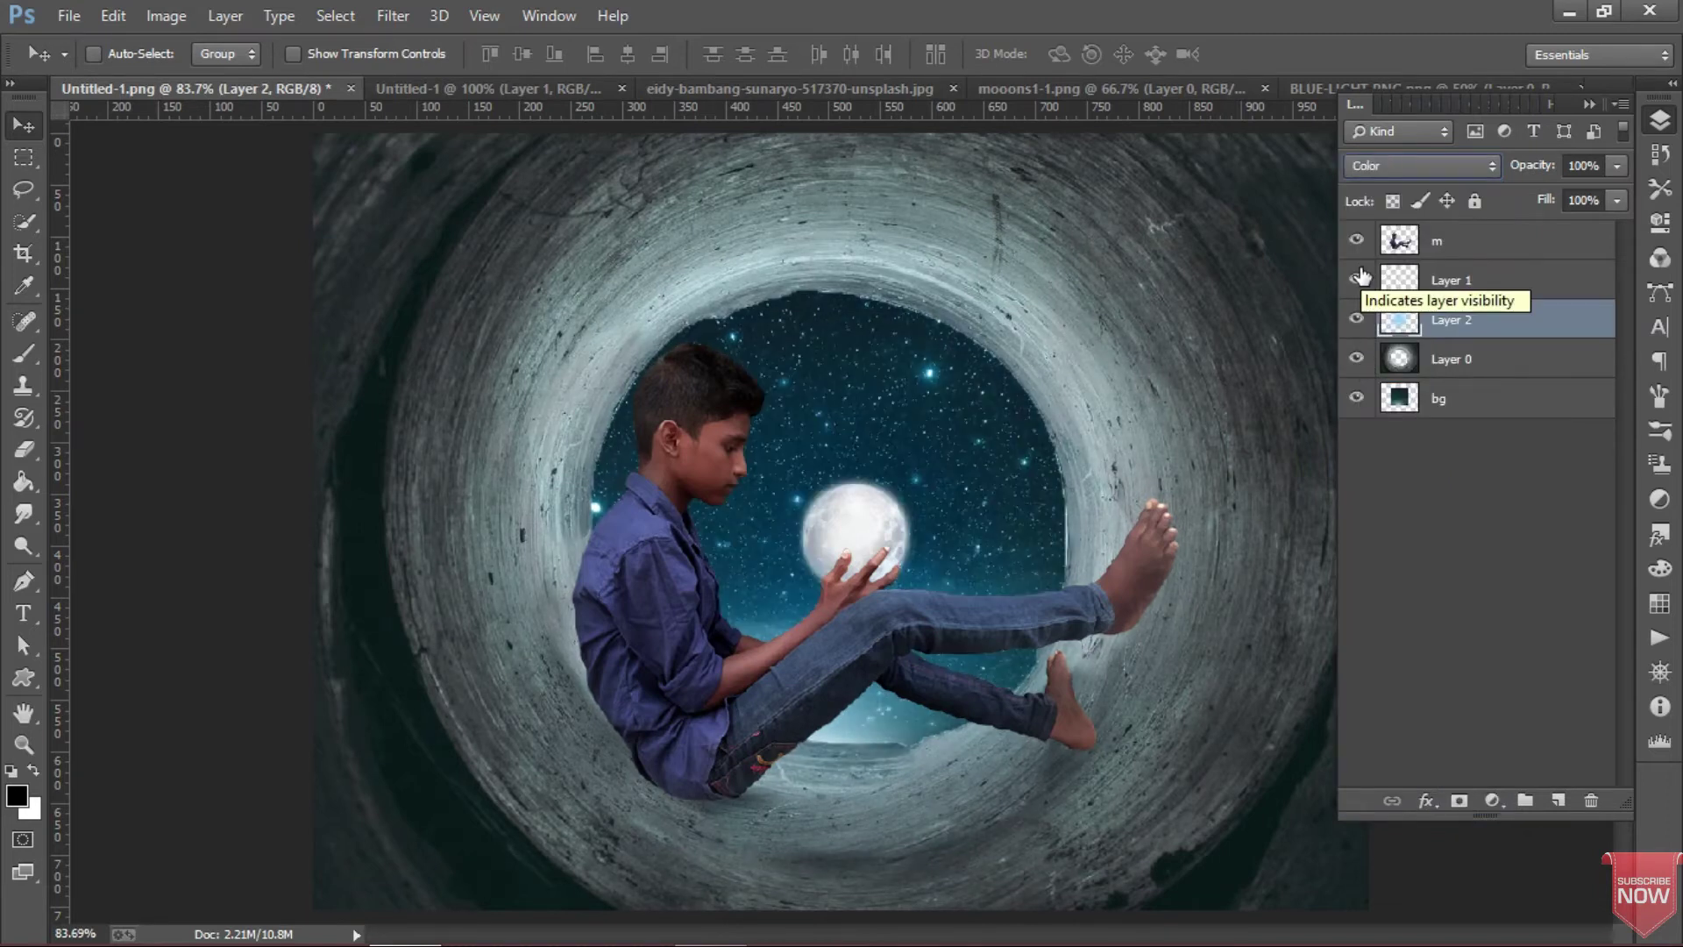
{"action": "left_click_drag", "start_coordinate": [1436, 316], "coordinate": [1441, 267]}
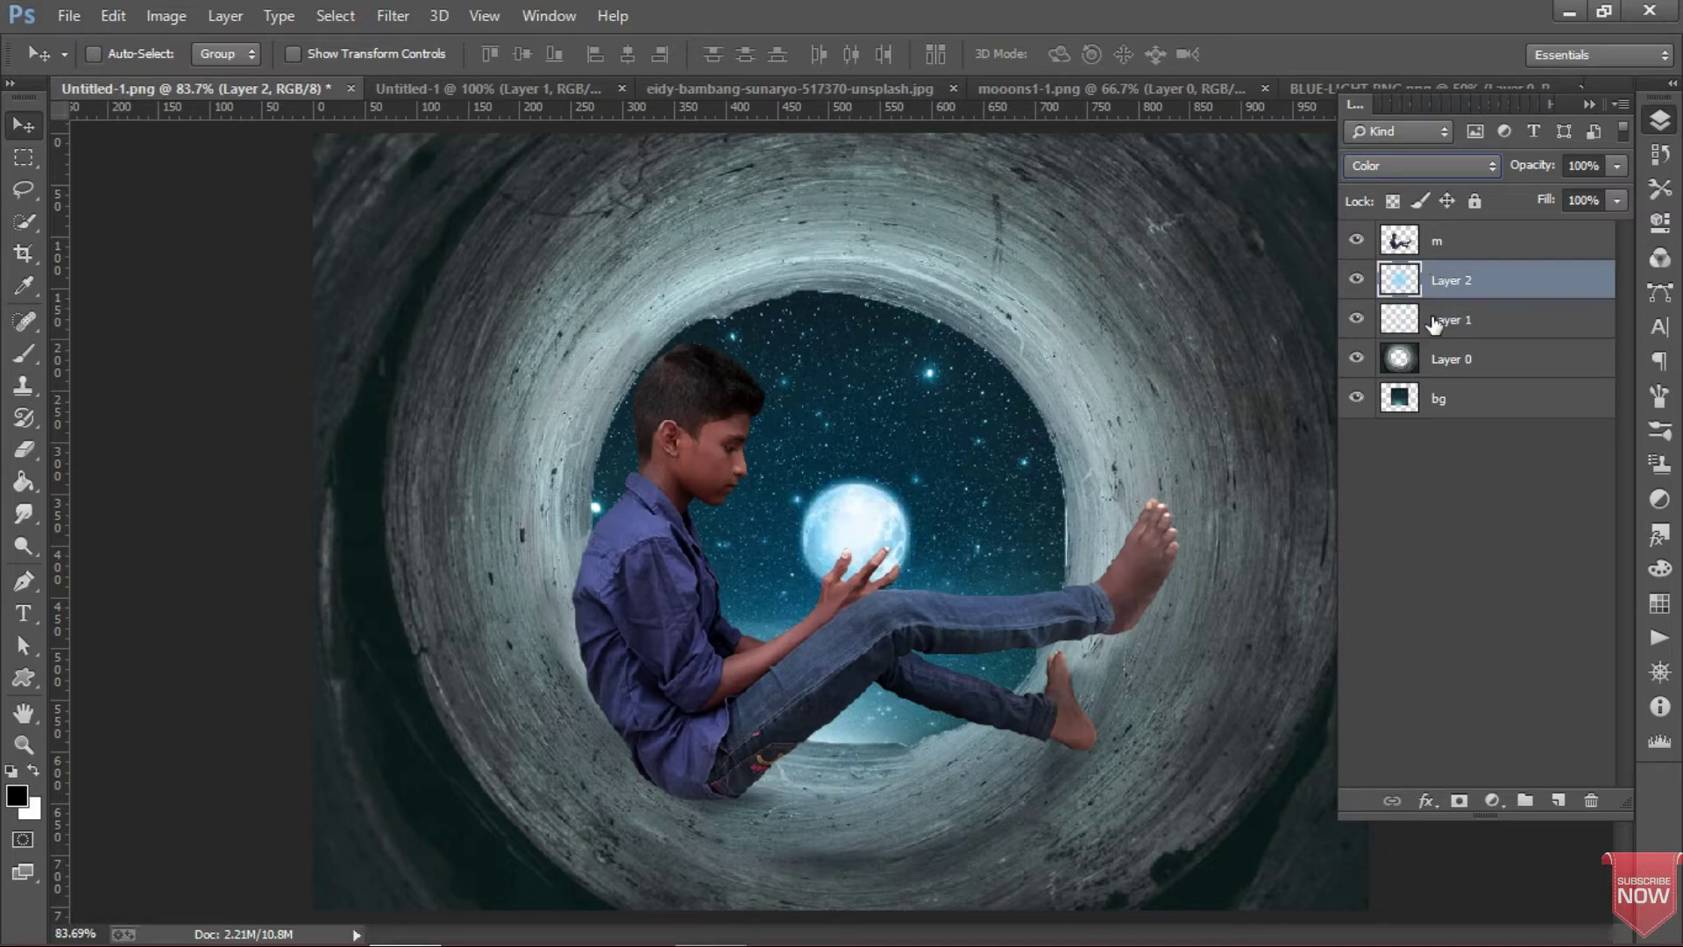
{"action": "left_click_drag", "start_coordinate": [1444, 287], "coordinate": [1441, 338]}
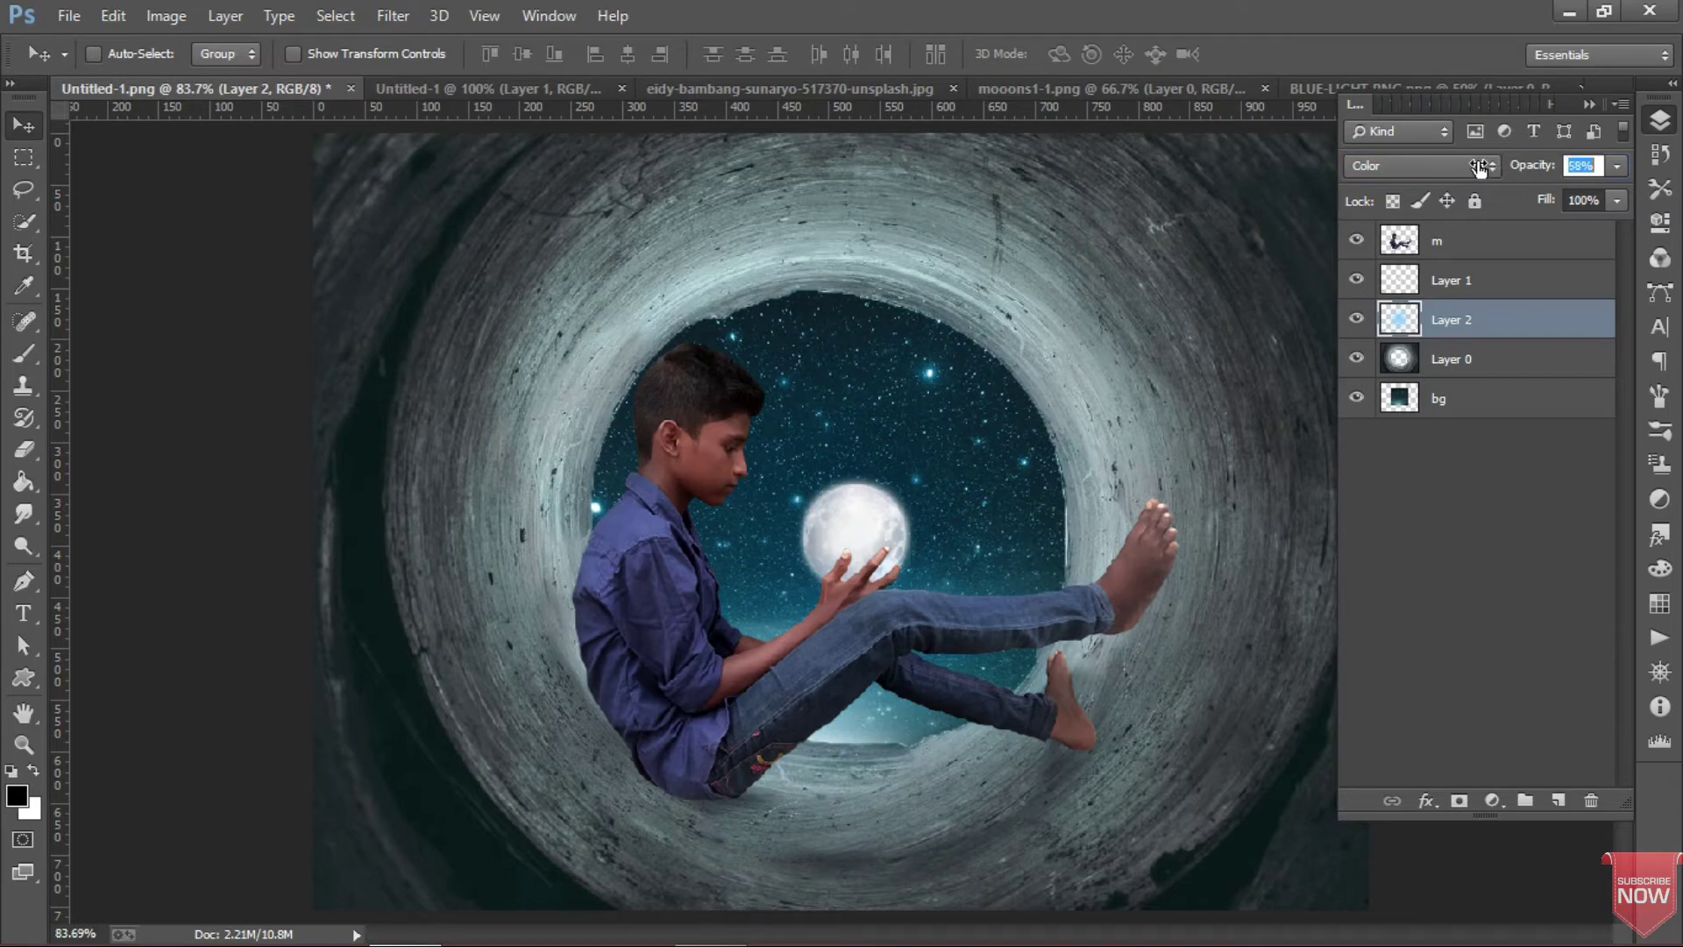
{"action": "left_click", "coordinate": [1489, 237]}
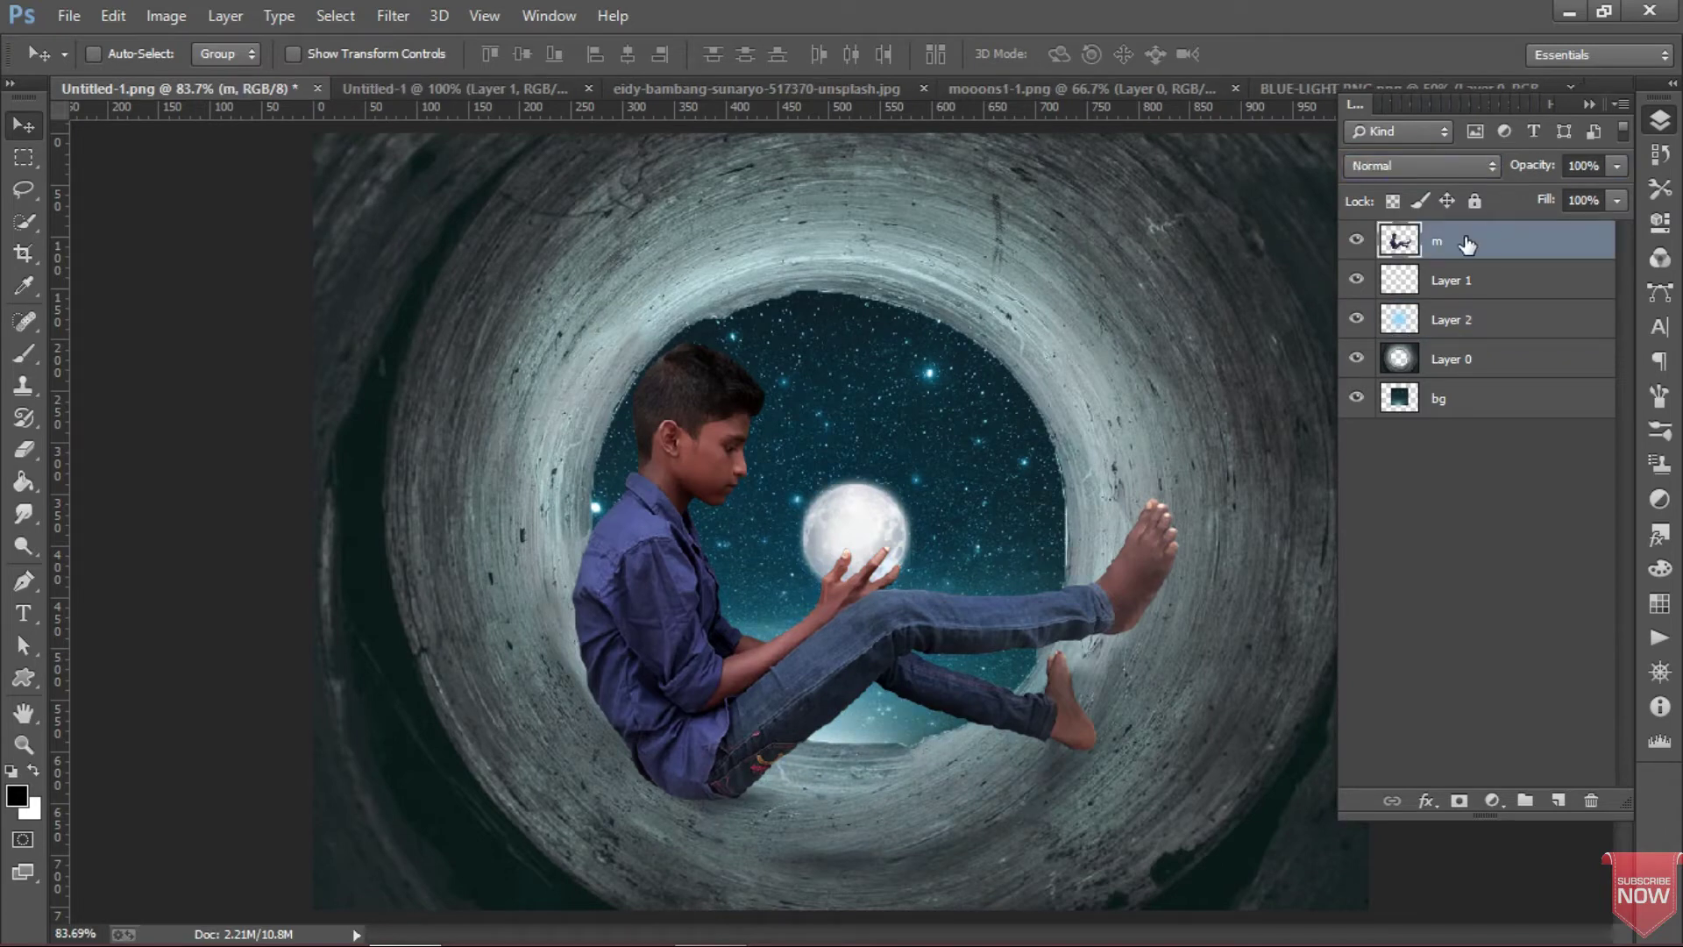
Step: Apply Brightness/Contrast with Brightness -14 to the boy layer m
{"action": "left_click", "coordinate": [166, 16]}
{"action": "left_click", "coordinate": [473, 75]}
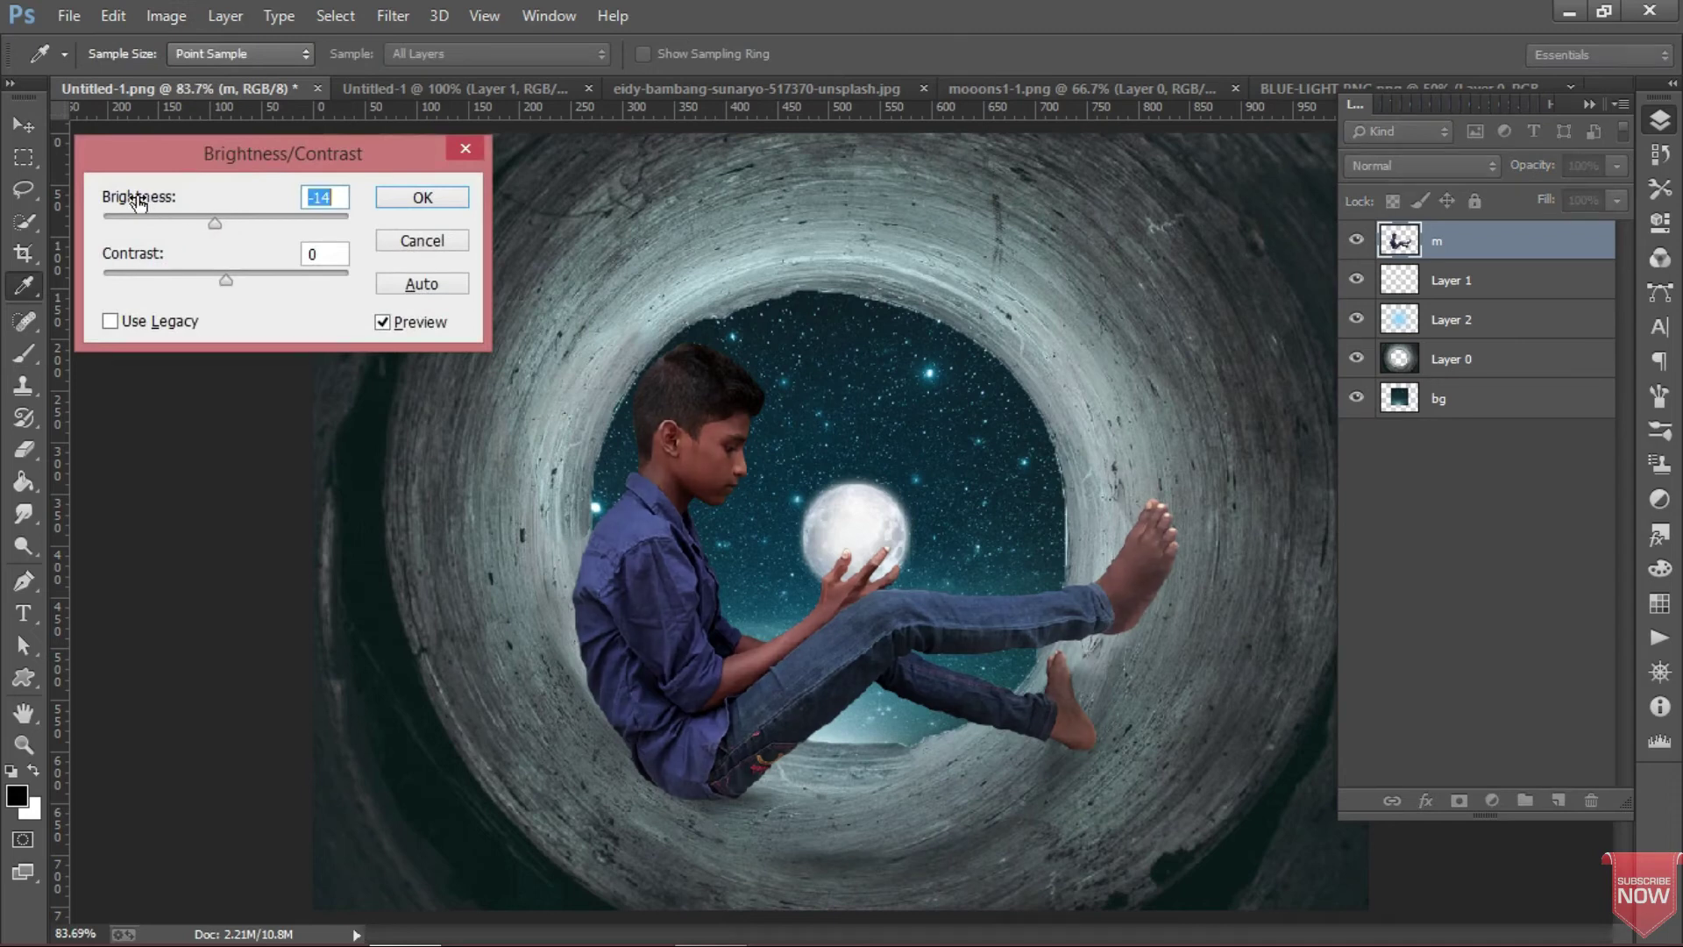
{"action": "key", "text": "Return"}
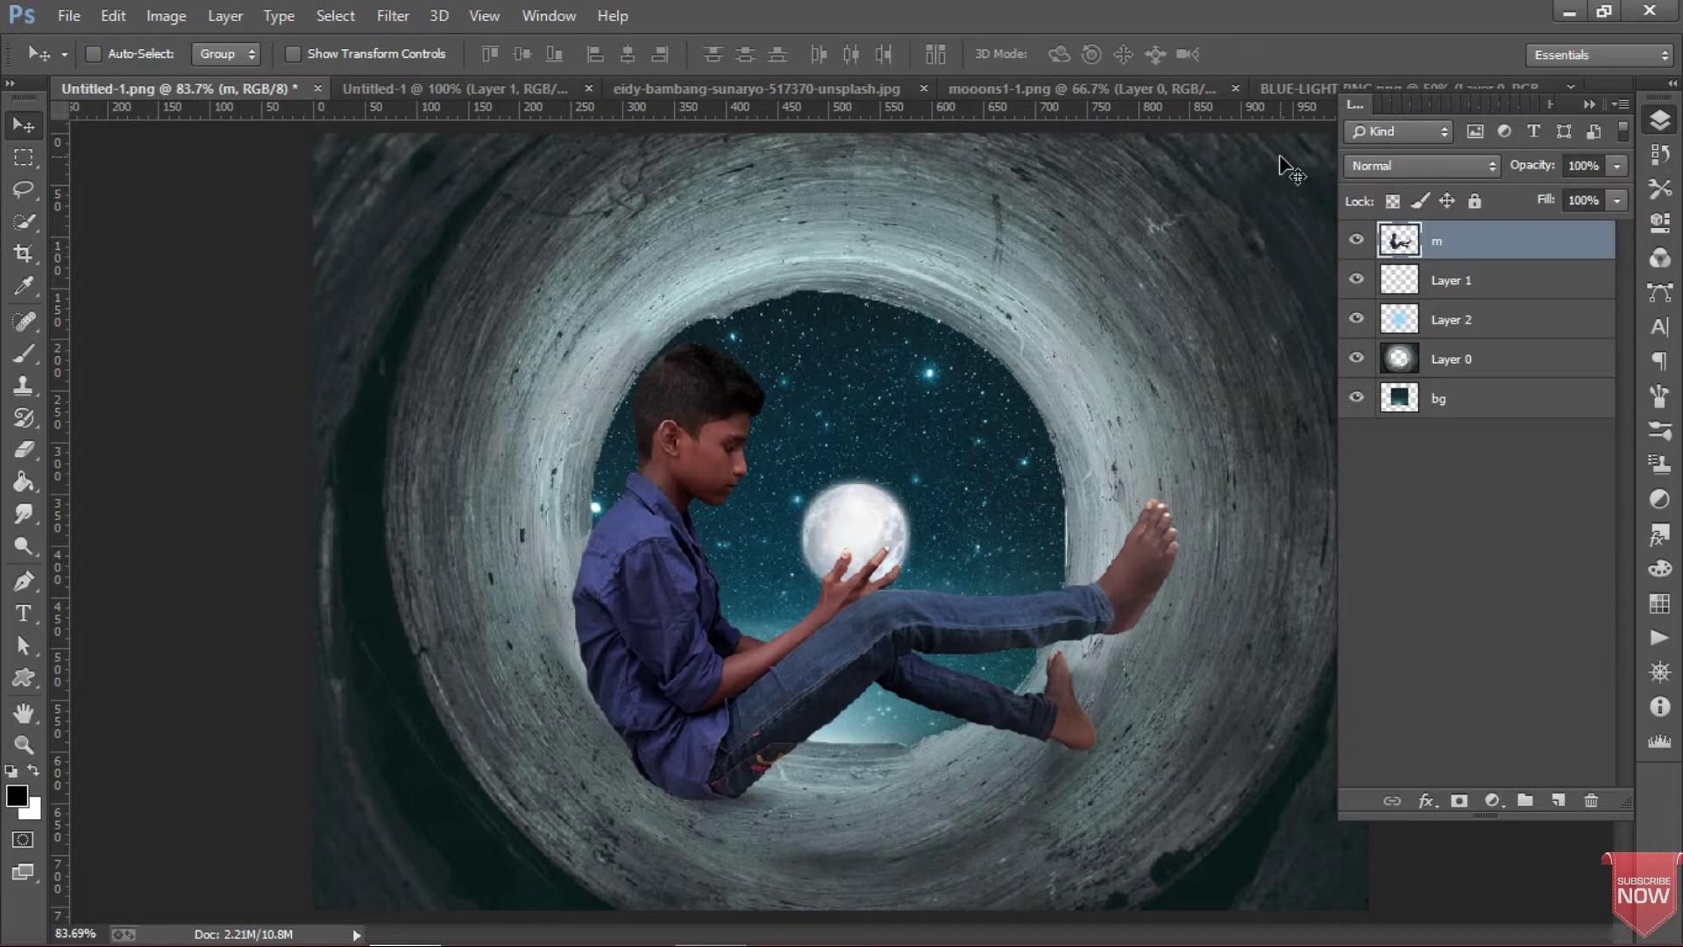
Step: Create a new Layer 3, pick a small brush, and zoom in on the boy
{"action": "key", "text": "ctrl+shift+n"}
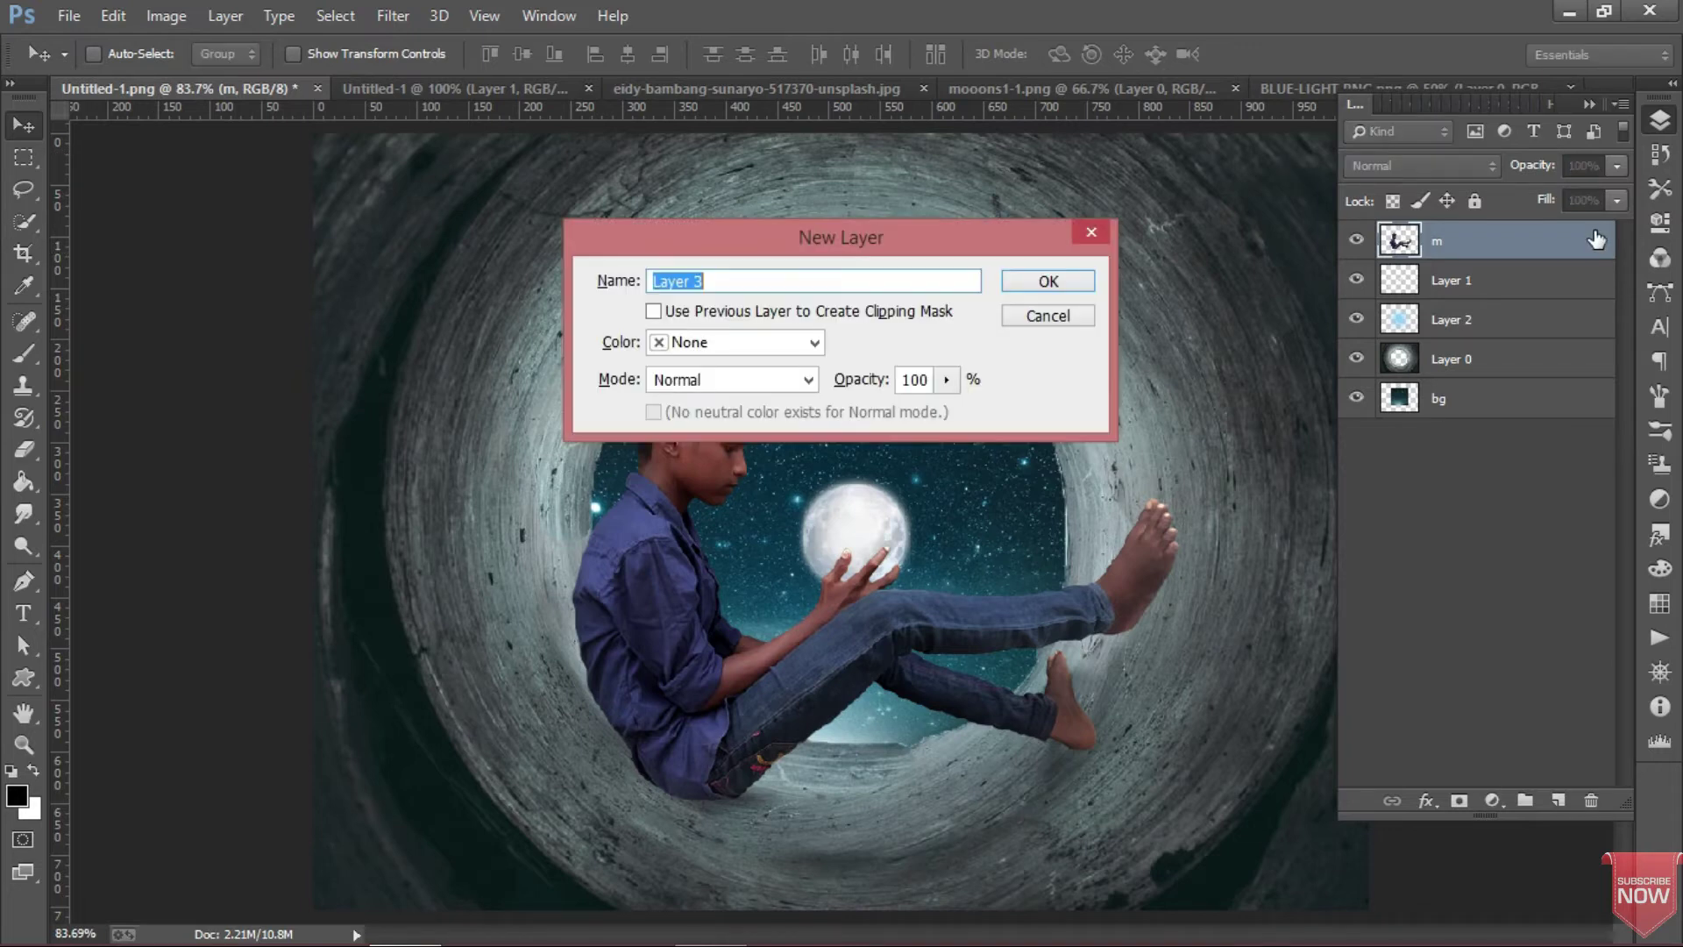
{"action": "key", "text": "Return"}
{"action": "left_click", "coordinate": [1588, 104]}
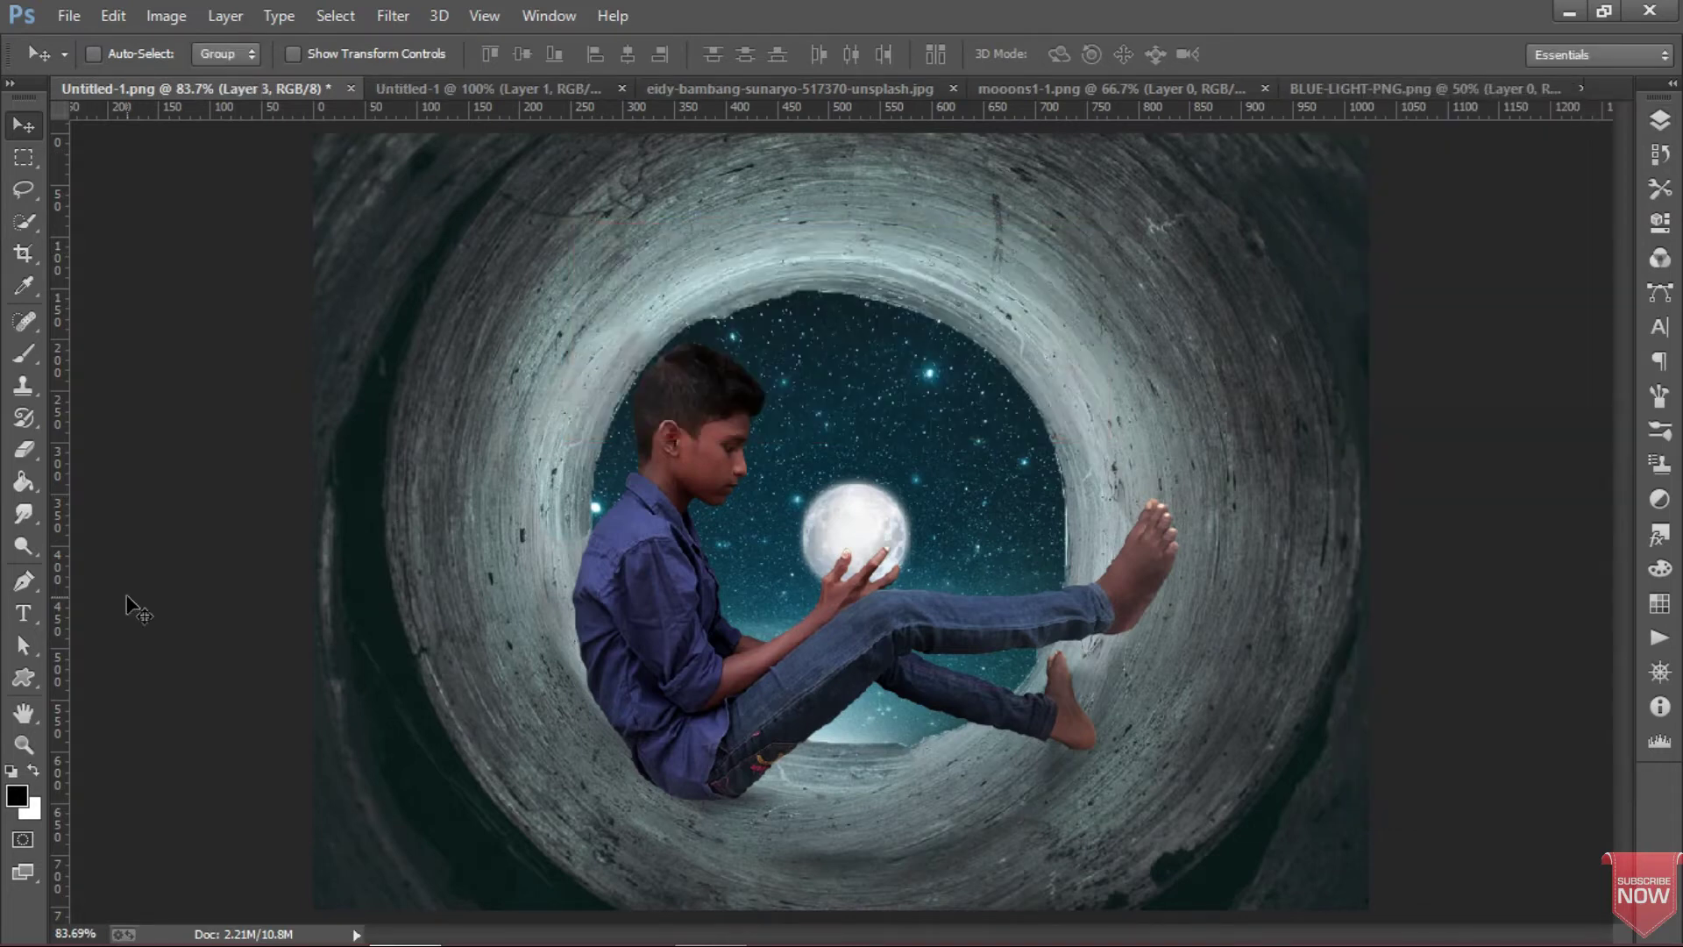
{"action": "left_click", "coordinate": [24, 353]}
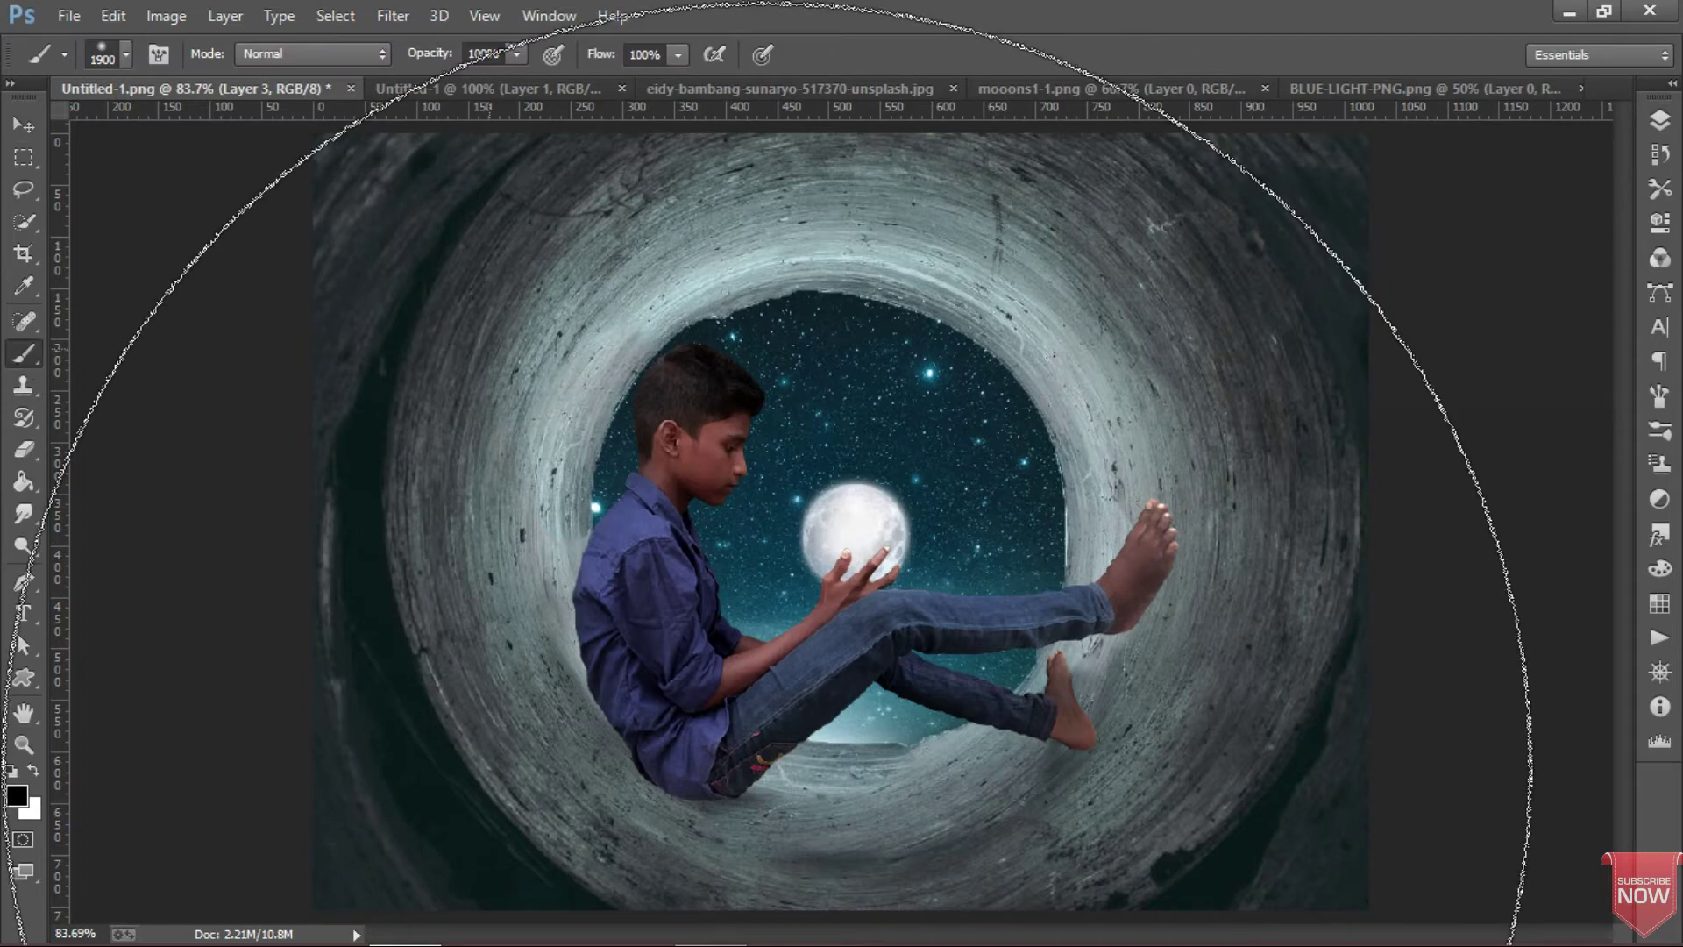
{"action": "key", "text": "bracketleft"}
{"action": "key", "text": "bracketleft"}
{"action": "key", "text": "bracketleft"}
{"action": "key", "text": "bracketleft"}
{"action": "key", "text": "bracketleft"}
{"action": "key", "text": "bracketleft"}
{"action": "key", "text": "bracketleft"}
{"action": "key", "text": "bracketleft"}
{"action": "key", "text": "bracketleft"}
{"action": "key", "text": "bracketleft"}
{"action": "key", "text": "bracketleft"}
{"action": "key", "text": "bracketleft"}
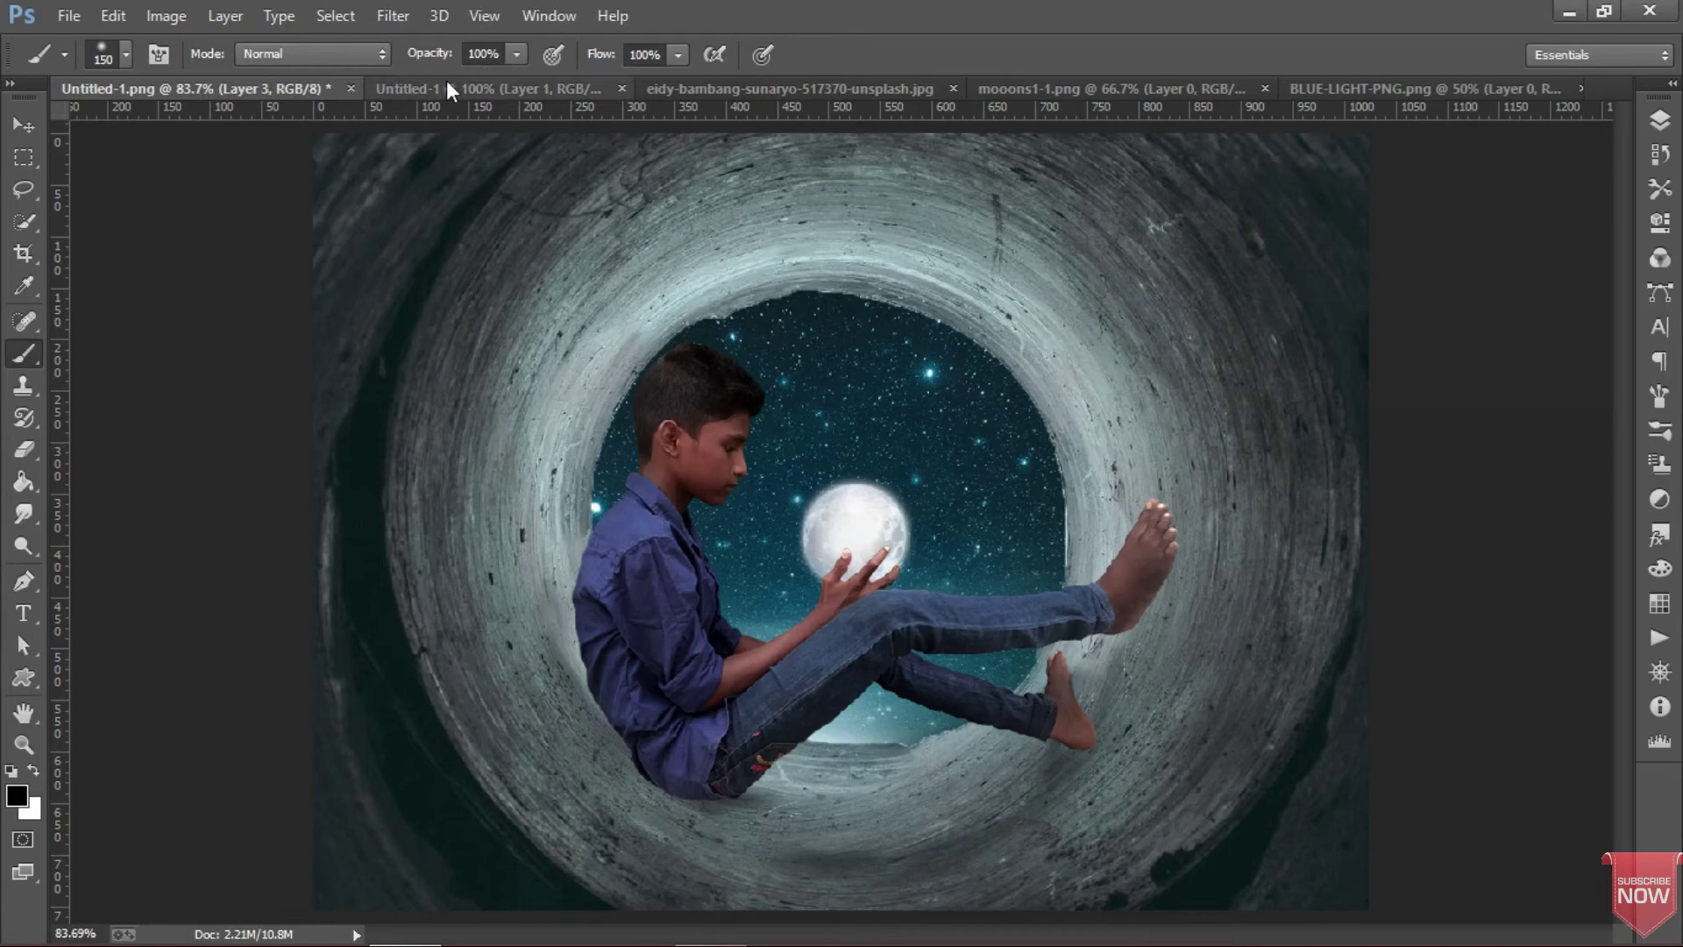
{"action": "type", "text": "1"}
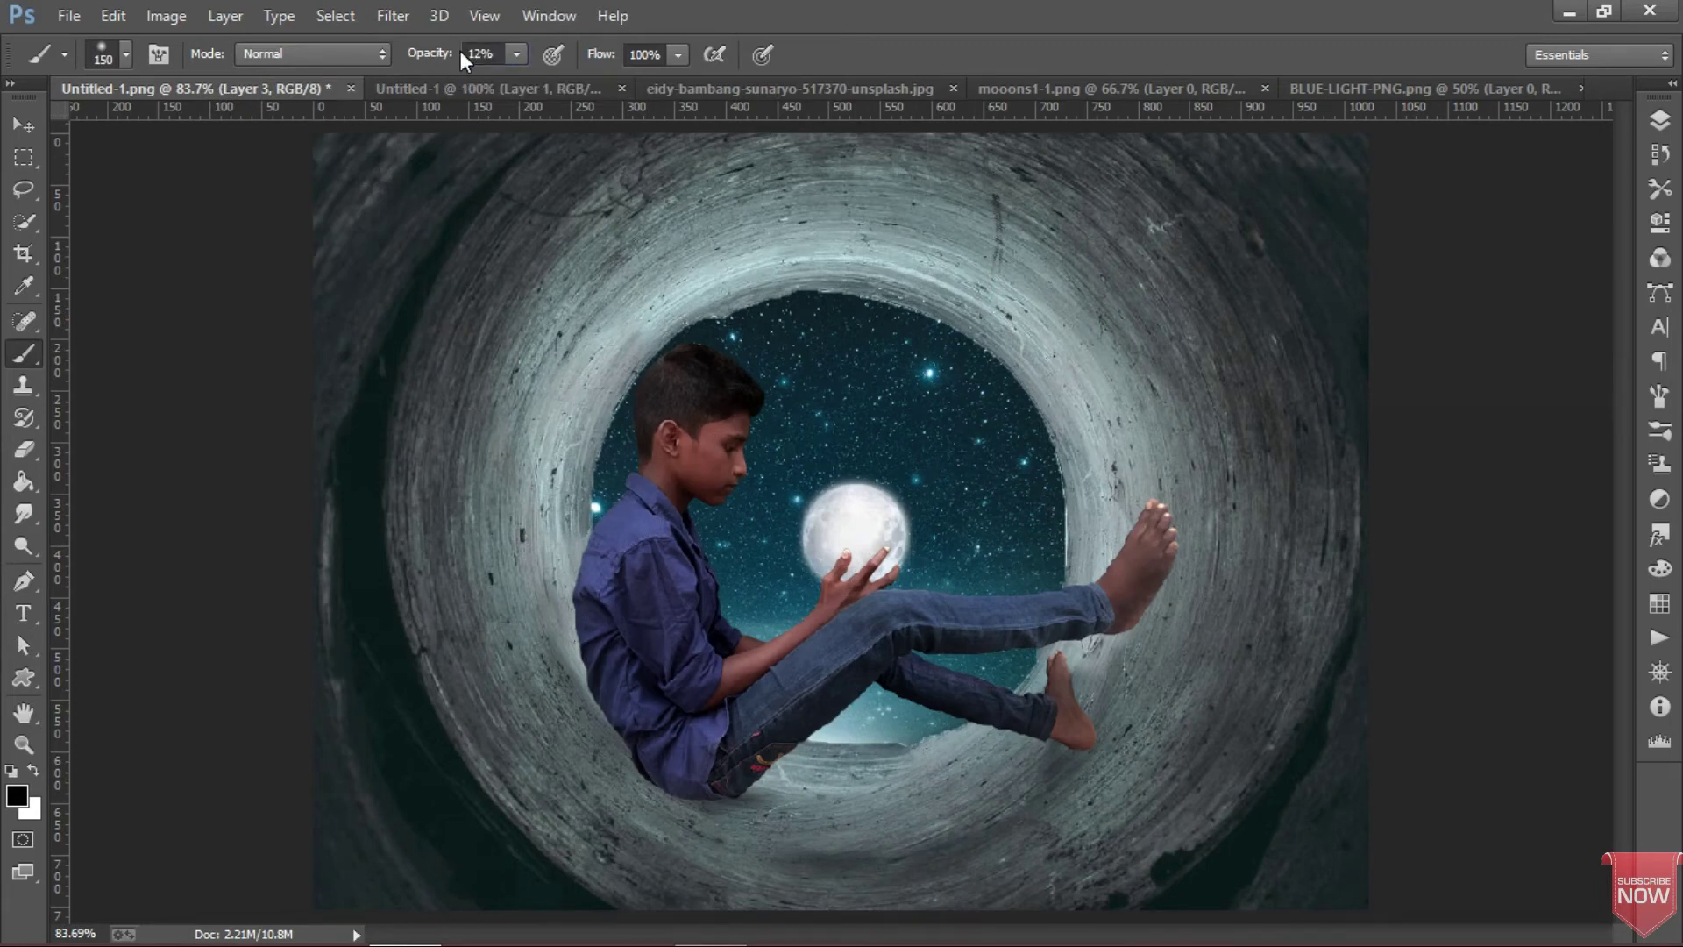
{"action": "type", "text": "z"}
{"action": "mouse_move", "coordinate": [482, 240]}
{"action": "left_mouse_down"}
{"action": "mouse_move", "coordinate": [1247, 737]}
{"action": "mouse_move", "coordinate": [1244, 803]}
{"action": "left_mouse_up"}
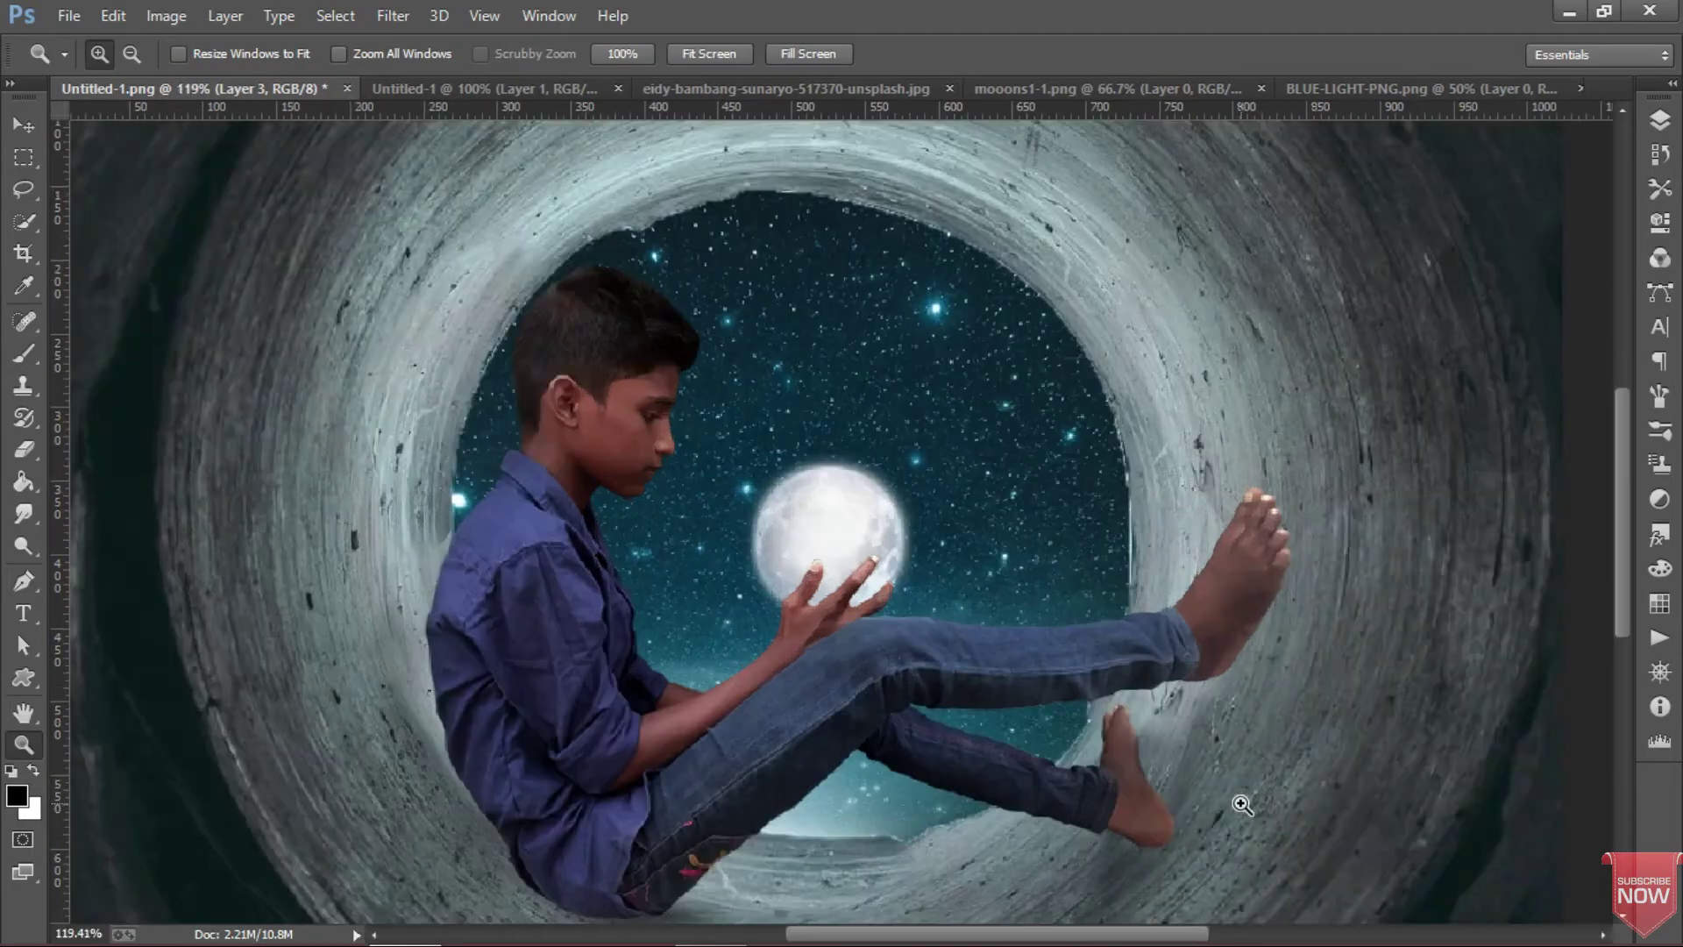
{"action": "scroll", "coordinate": [1310, 554], "scroll_direction": "down", "scroll_amount": 2}
{"action": "key", "text": "b"}
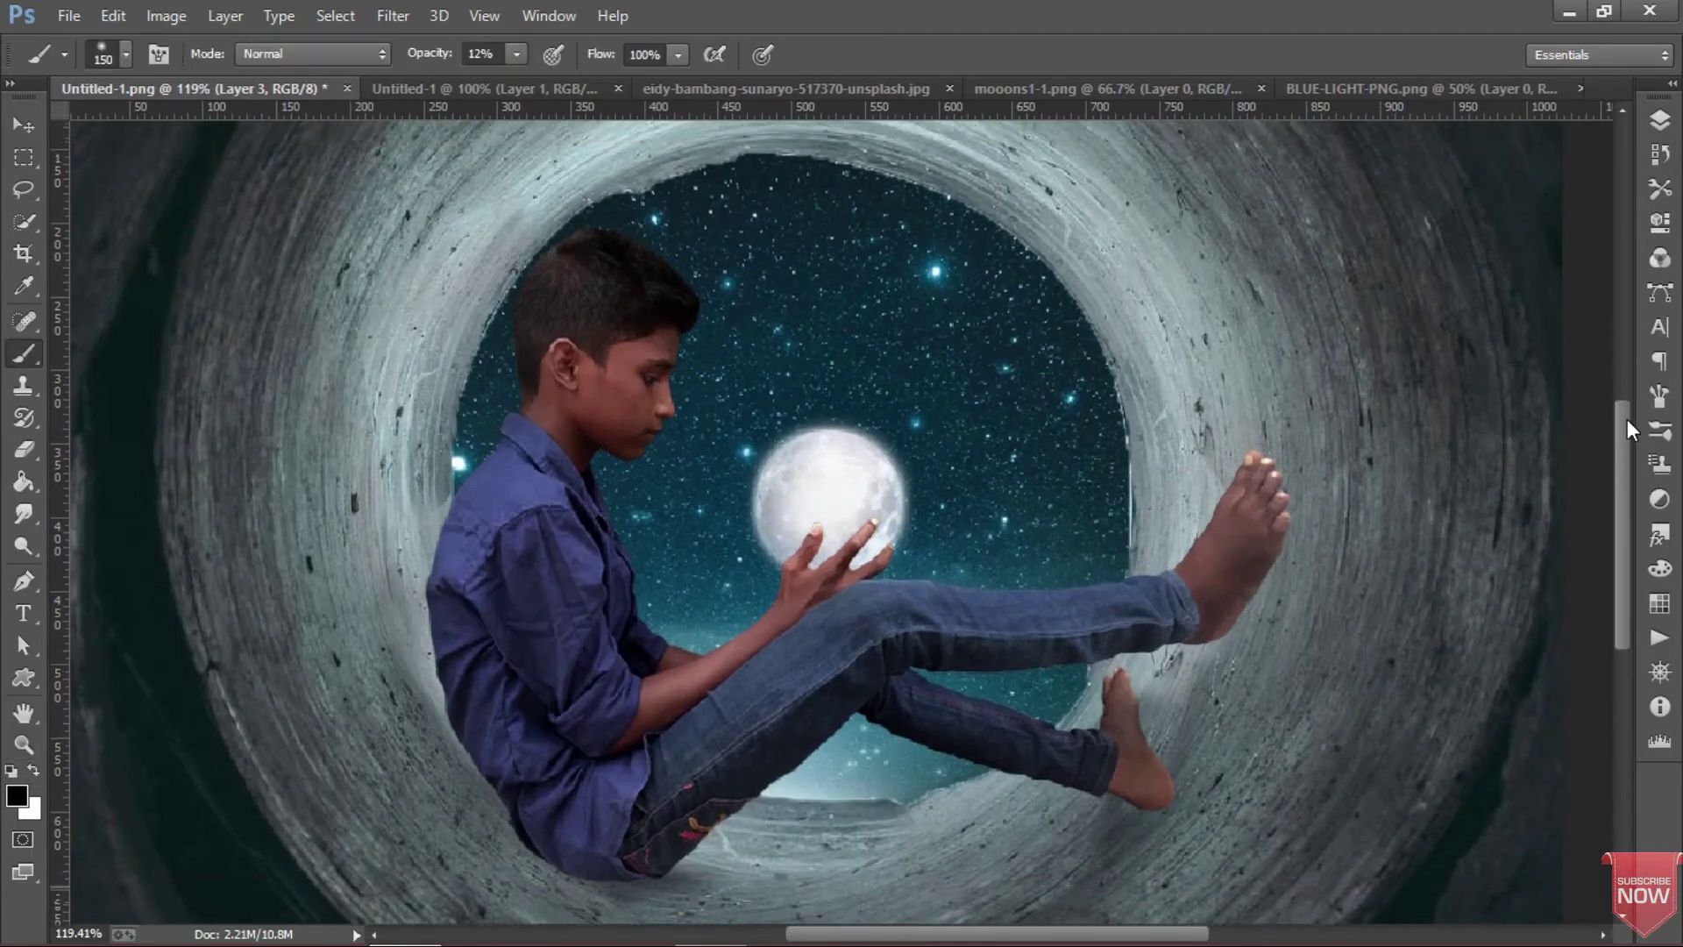
Step: Paint soft black 12% shadows around the feet, along the boy's back, and under his legs
{"action": "mouse_move", "coordinate": [1310, 554]}
{"action": "left_mouse_down"}
{"action": "mouse_move", "coordinate": [1127, 733]}
{"action": "mouse_move", "coordinate": [1267, 629]}
{"action": "left_mouse_up"}
{"action": "key", "text": "bracketleft"}
{"action": "key", "text": "bracketleft"}
{"action": "key", "text": "bracketleft"}
{"action": "key", "text": "bracketleft"}
{"action": "key", "text": "bracketleft"}
{"action": "left_click_drag", "start_coordinate": [1285, 572], "coordinate": [1256, 617]}
{"action": "mouse_move", "coordinate": [1123, 736]}
{"action": "left_mouse_down"}
{"action": "mouse_move", "coordinate": [1142, 733]}
{"action": "mouse_move", "coordinate": [1149, 778]}
{"action": "left_mouse_up"}
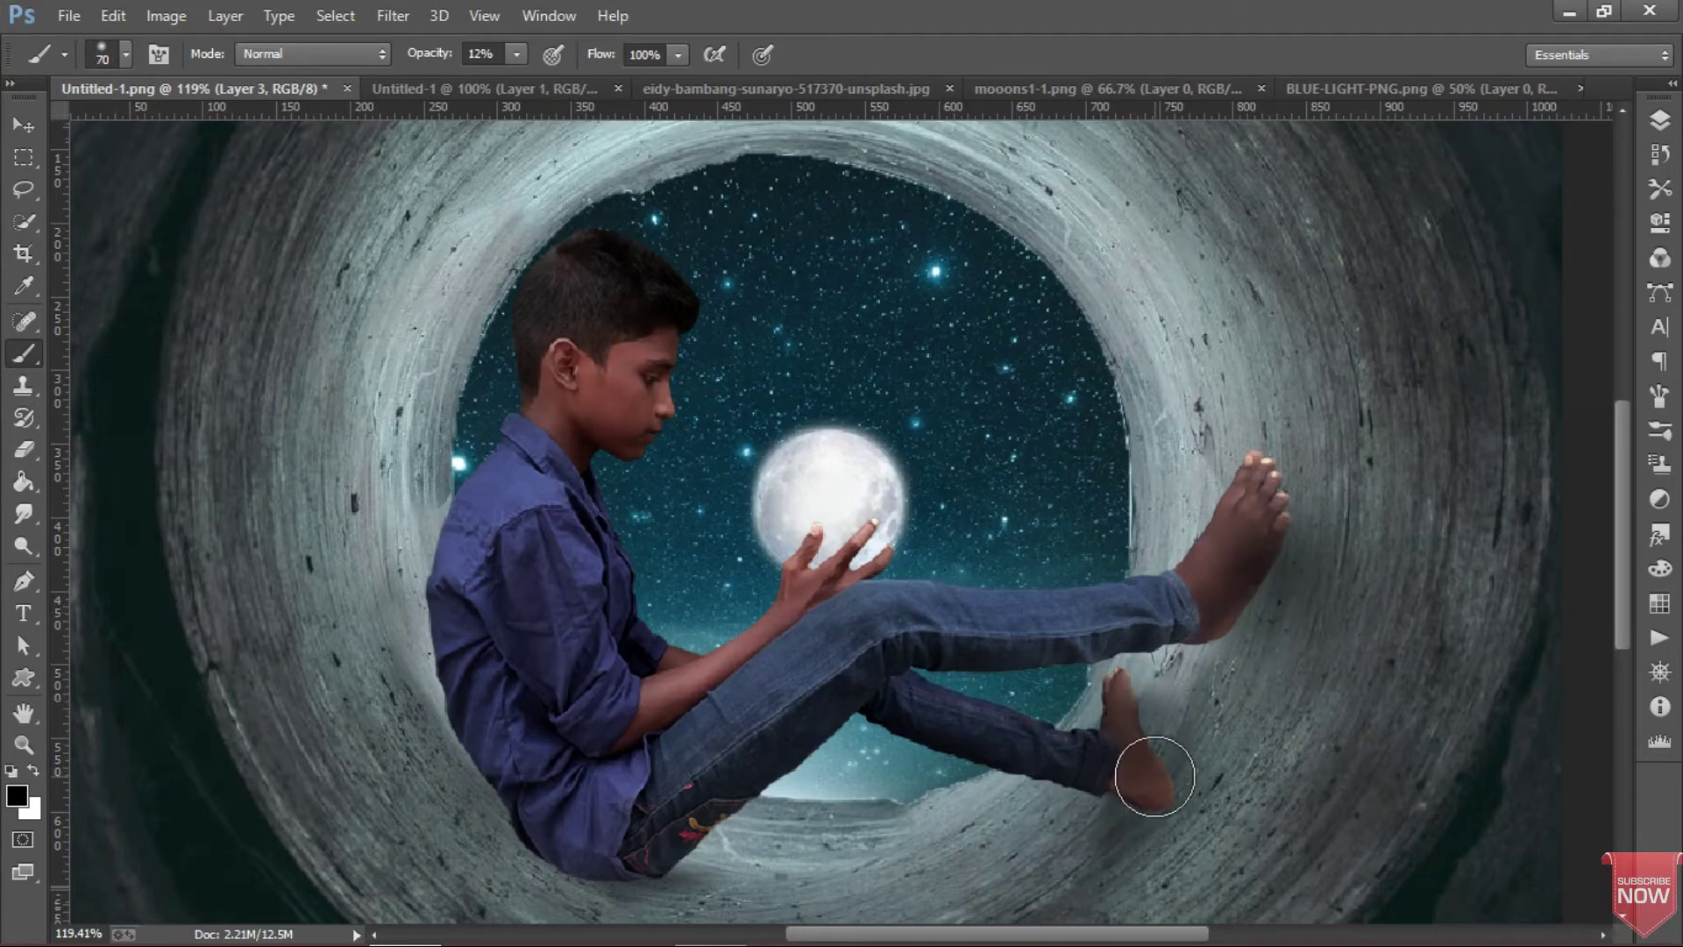
{"action": "mouse_move", "coordinate": [638, 883]}
{"action": "left_mouse_down"}
{"action": "mouse_move", "coordinate": [405, 540]}
{"action": "mouse_move", "coordinate": [394, 557]}
{"action": "mouse_move", "coordinate": [434, 658]}
{"action": "mouse_move", "coordinate": [458, 669]}
{"action": "mouse_move", "coordinate": [440, 680]}
{"action": "mouse_move", "coordinate": [494, 787]}
{"action": "mouse_move", "coordinate": [466, 763]}
{"action": "mouse_move", "coordinate": [506, 808]}
{"action": "mouse_move", "coordinate": [481, 776]}
{"action": "left_mouse_up"}
{"action": "mouse_move", "coordinate": [456, 449]}
{"action": "left_mouse_down"}
{"action": "mouse_move", "coordinate": [413, 500]}
{"action": "mouse_move", "coordinate": [410, 570]}
{"action": "left_mouse_up"}
{"action": "mouse_move", "coordinate": [537, 274]}
{"action": "left_mouse_down"}
{"action": "mouse_move", "coordinate": [553, 263]}
{"action": "mouse_move", "coordinate": [514, 398]}
{"action": "mouse_move", "coordinate": [481, 765]}
{"action": "left_mouse_up"}
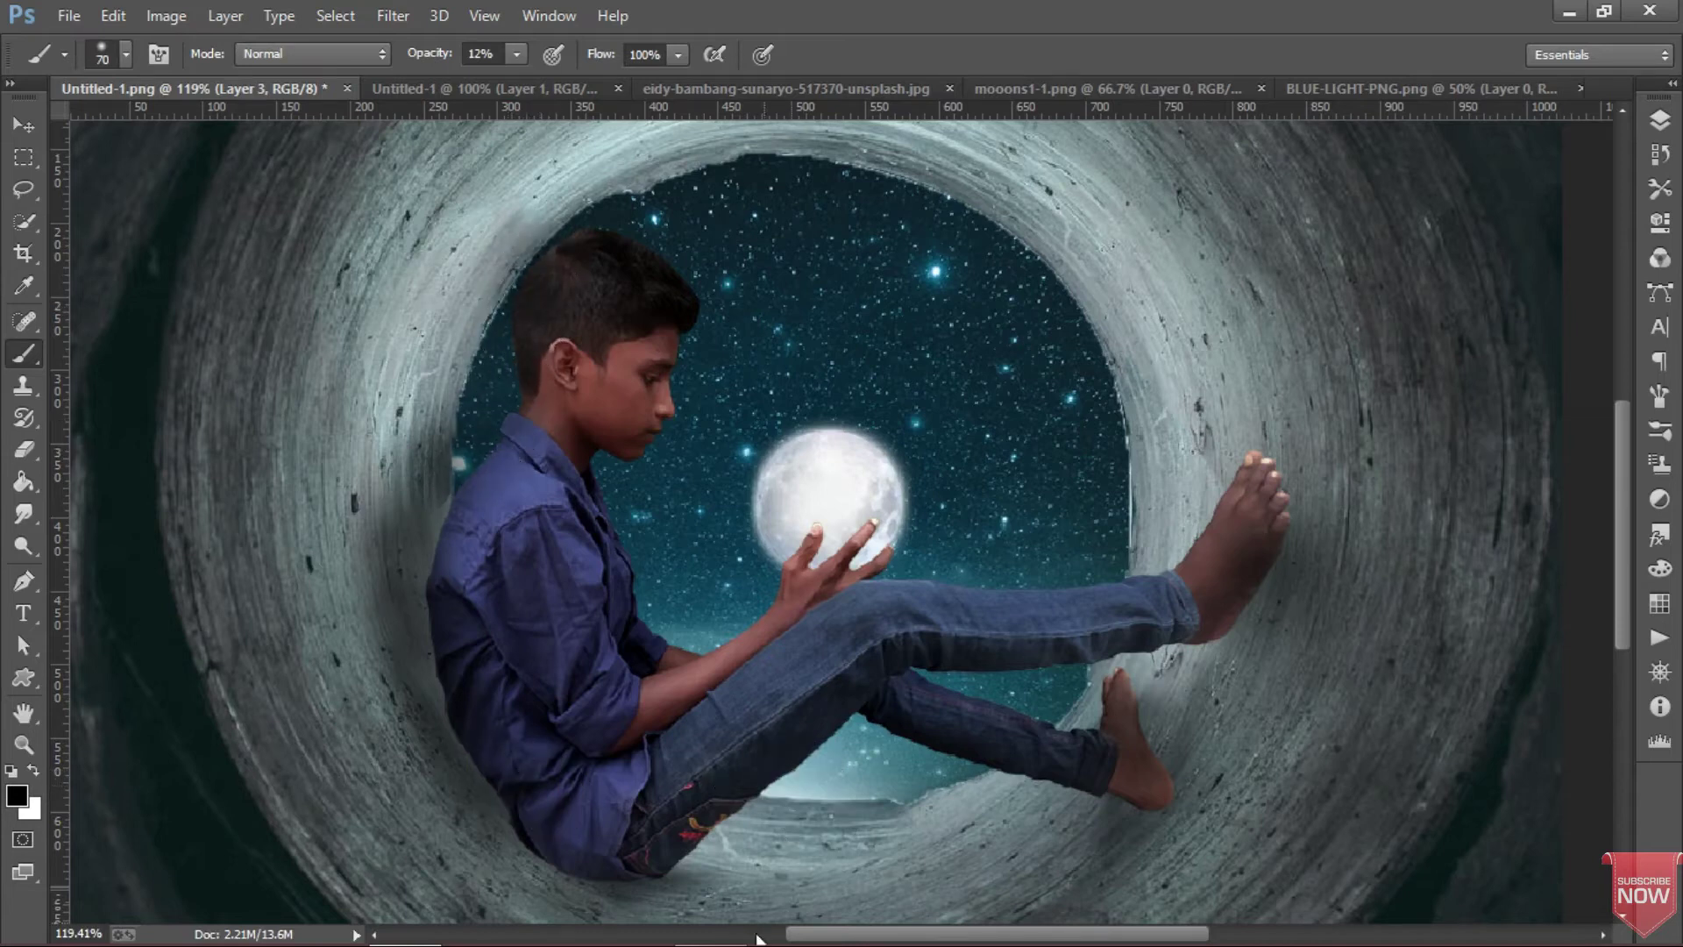
{"action": "mouse_move", "coordinate": [717, 864]}
{"action": "left_mouse_down"}
{"action": "mouse_move", "coordinate": [966, 829]}
{"action": "mouse_move", "coordinate": [526, 834]}
{"action": "mouse_move", "coordinate": [451, 687]}
{"action": "mouse_move", "coordinate": [443, 550]}
{"action": "left_mouse_up"}
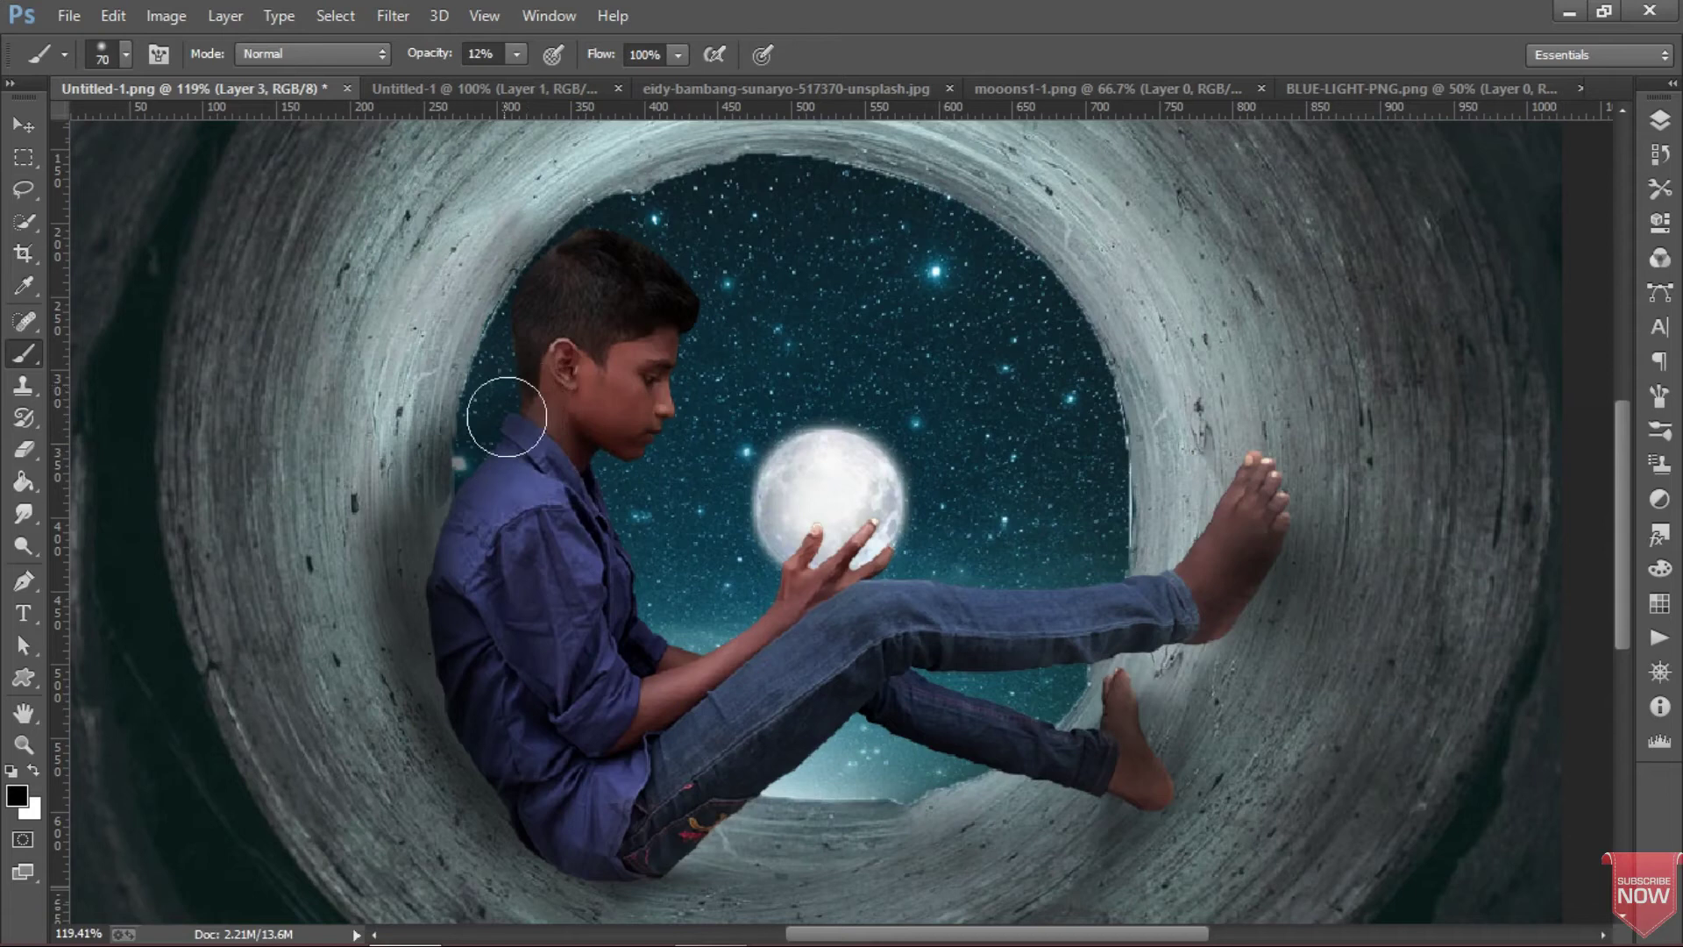
{"action": "key", "text": "ctrl+0"}
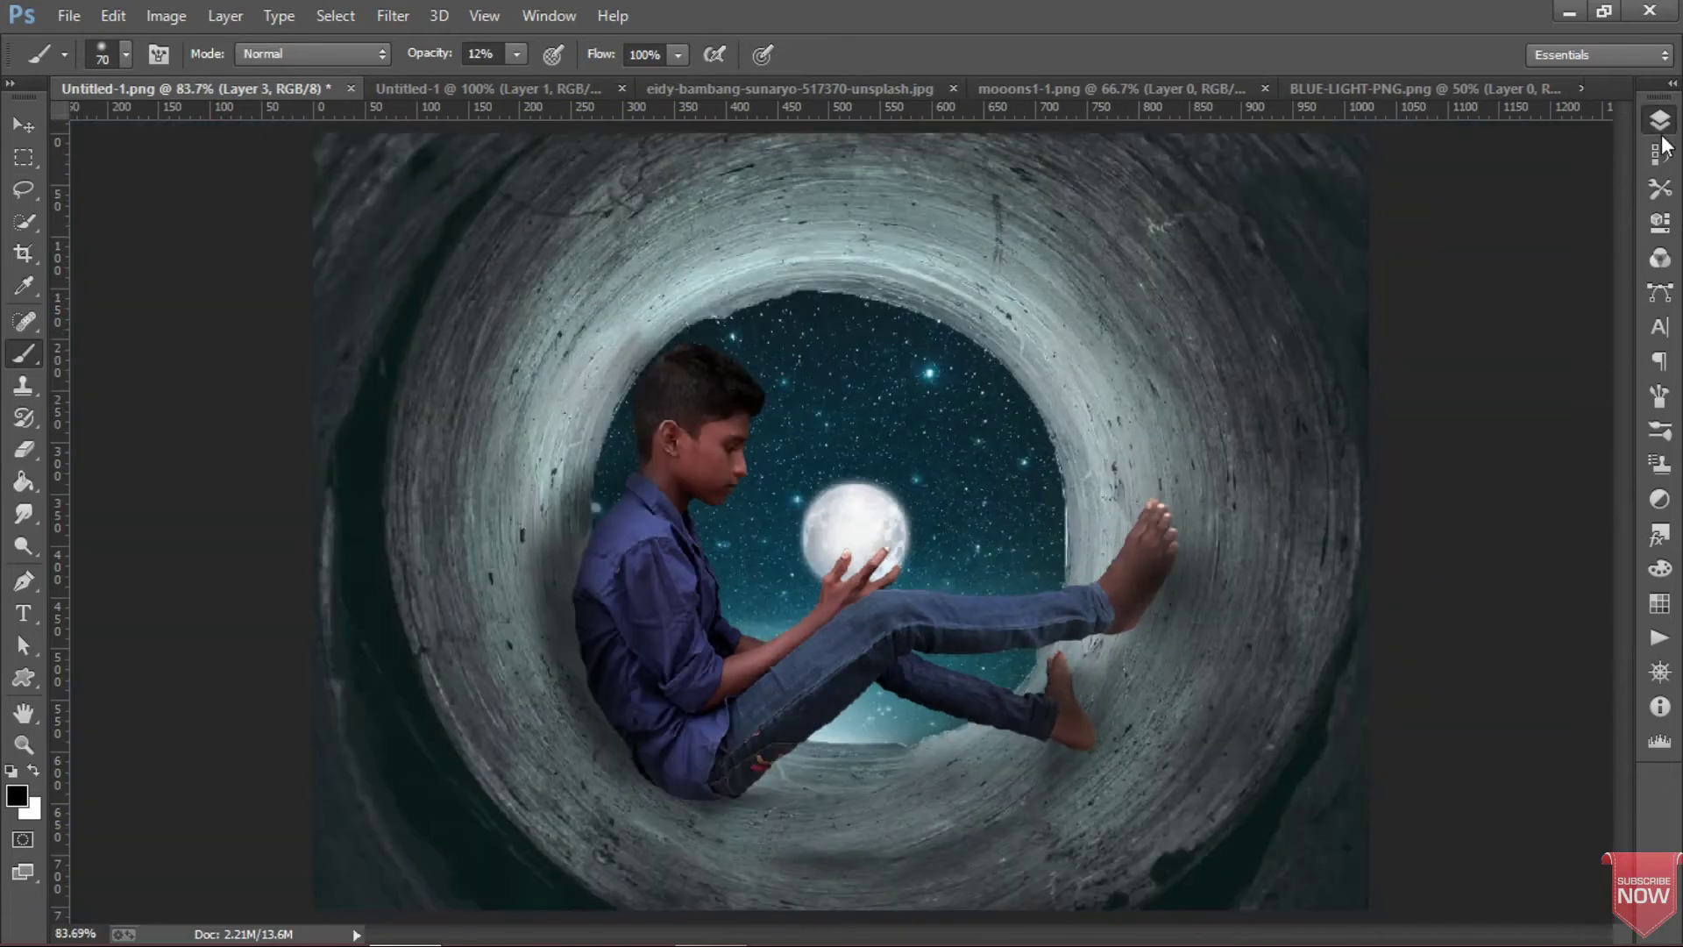
Step: Toggle Layer 3 to compare the shadows, then open the Camera Raw Filter on layer m
{"action": "left_click", "coordinate": [1662, 127]}
{"action": "left_click", "coordinate": [1356, 242]}
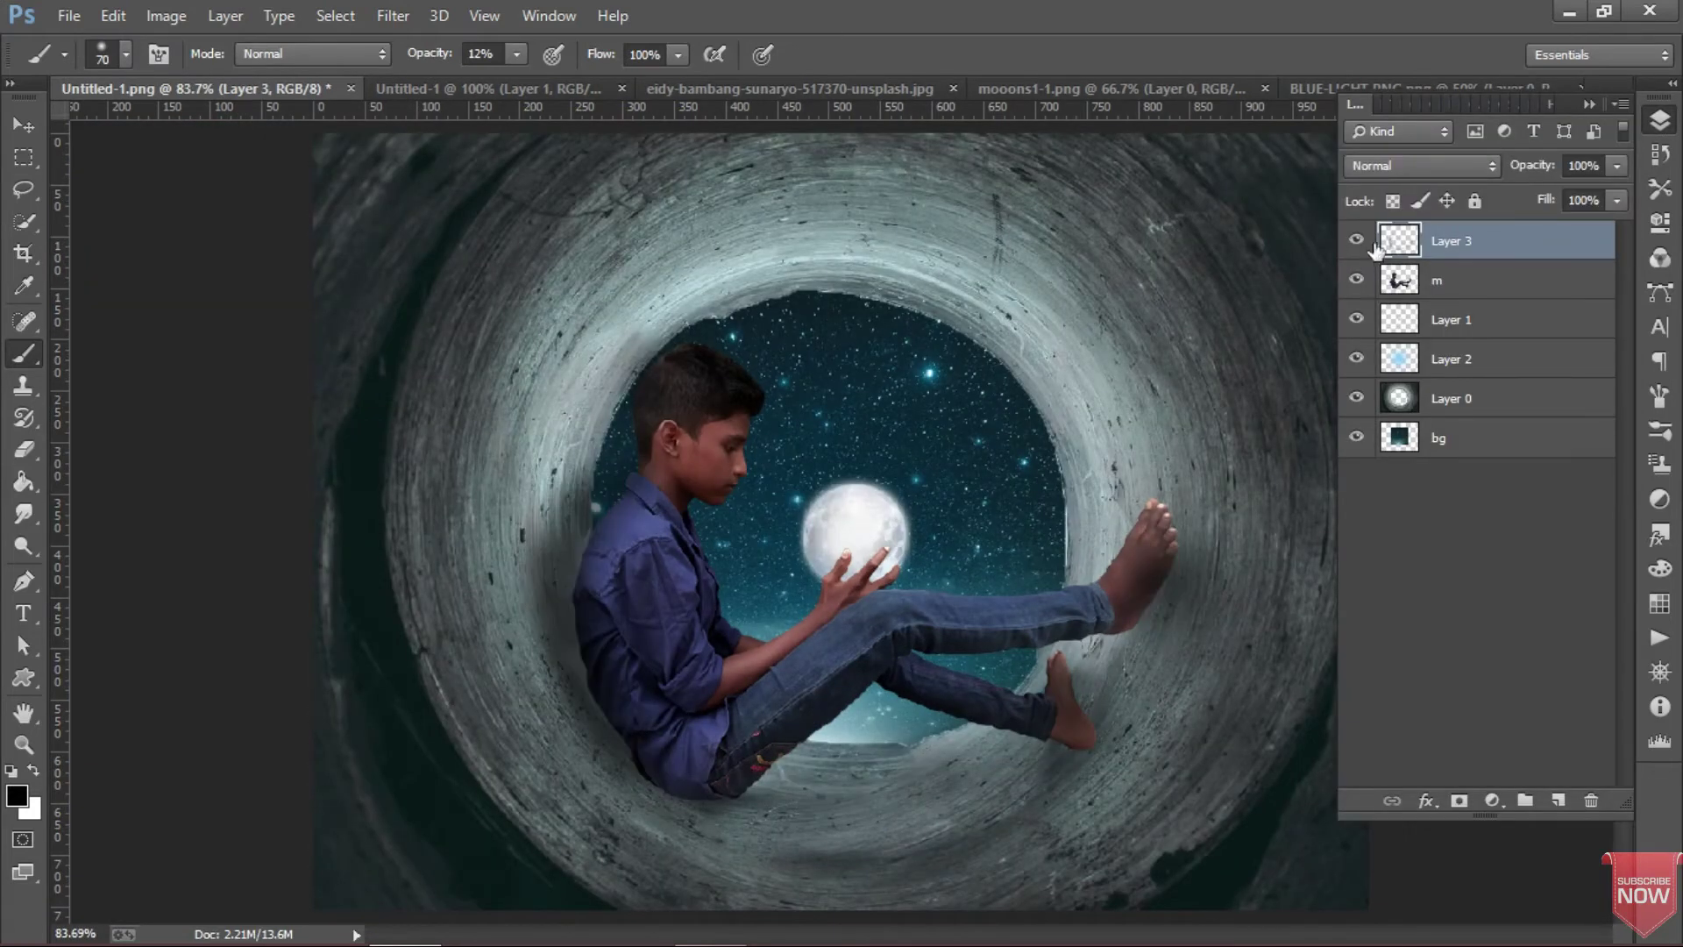
{"action": "left_click", "coordinate": [1403, 282]}
{"action": "left_click", "coordinate": [402, 17]}
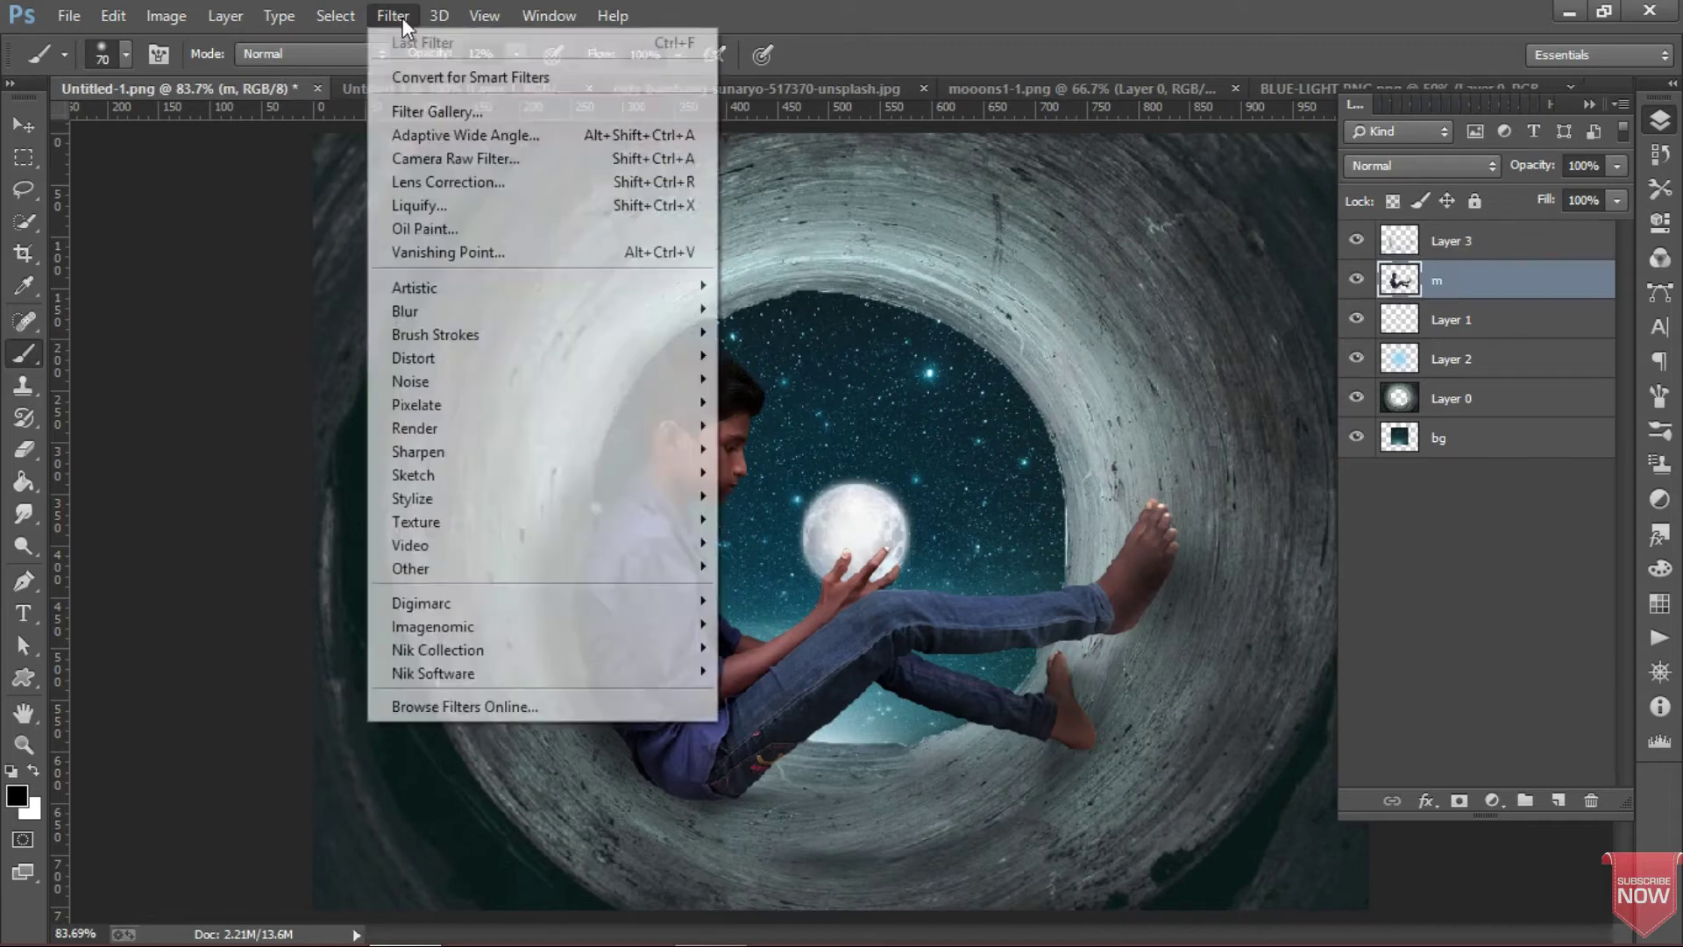
{"action": "left_click", "coordinate": [404, 160]}
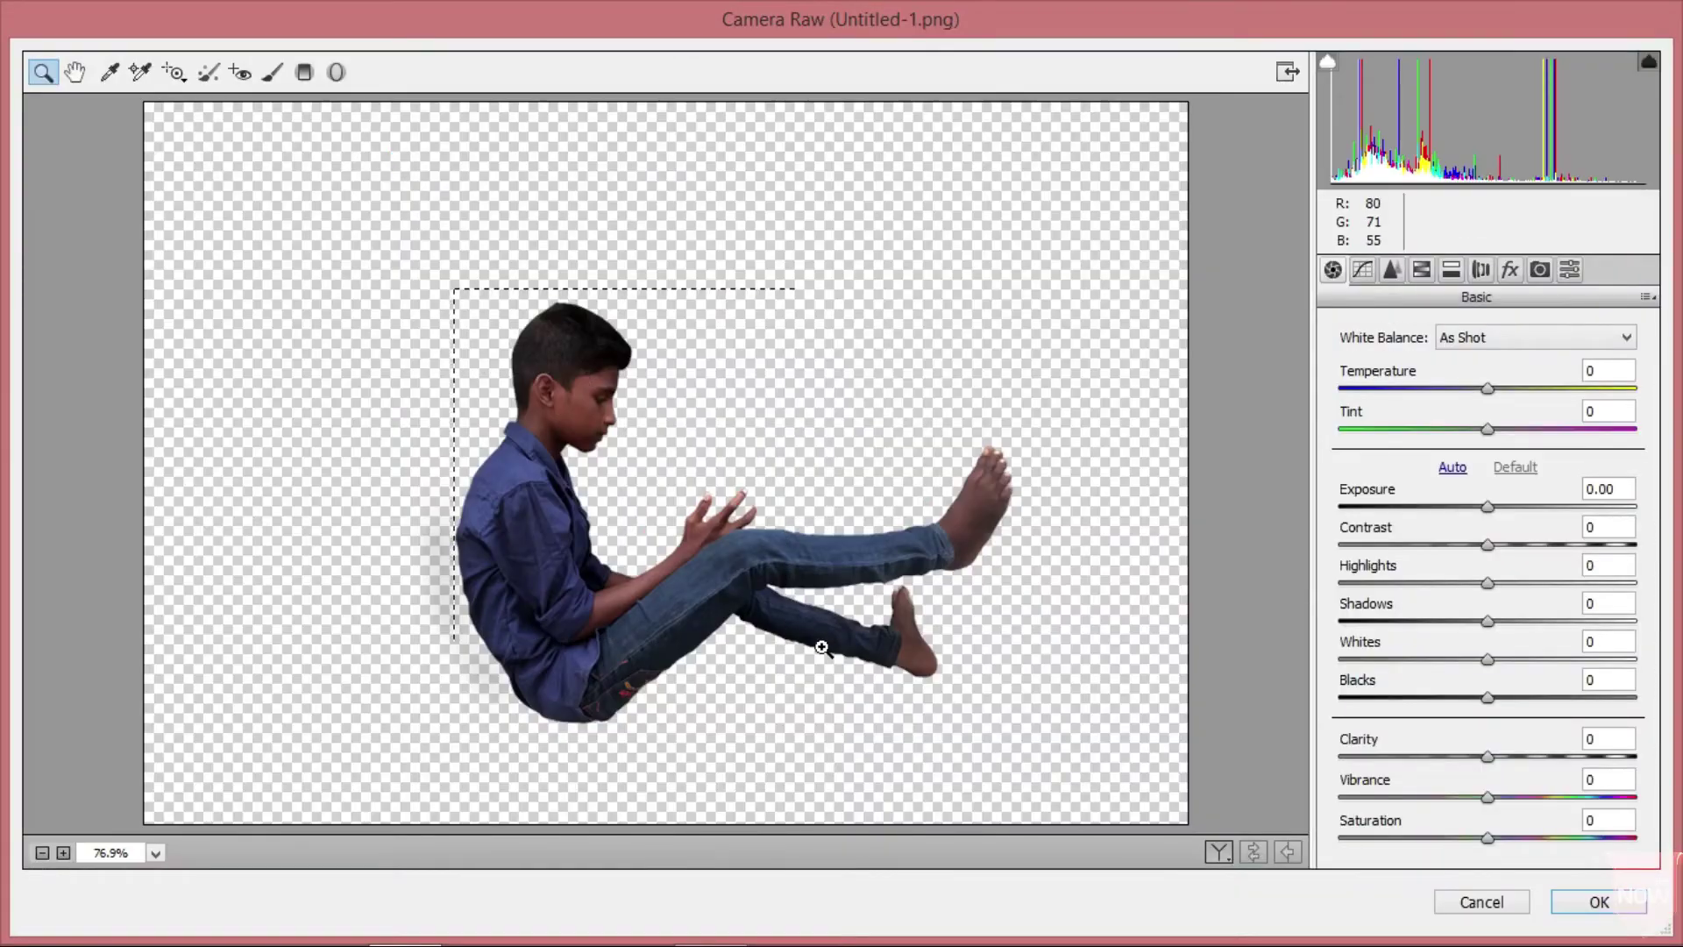
Step: Apply exposure +0.20, contrast -33, highlights -42, shadows -36, whites -37, vibrance +17, Blues hue -14
{"action": "left_click_drag", "start_coordinate": [822, 647], "coordinate": [1050, 721]}
{"action": "left_click", "coordinate": [1495, 508]}
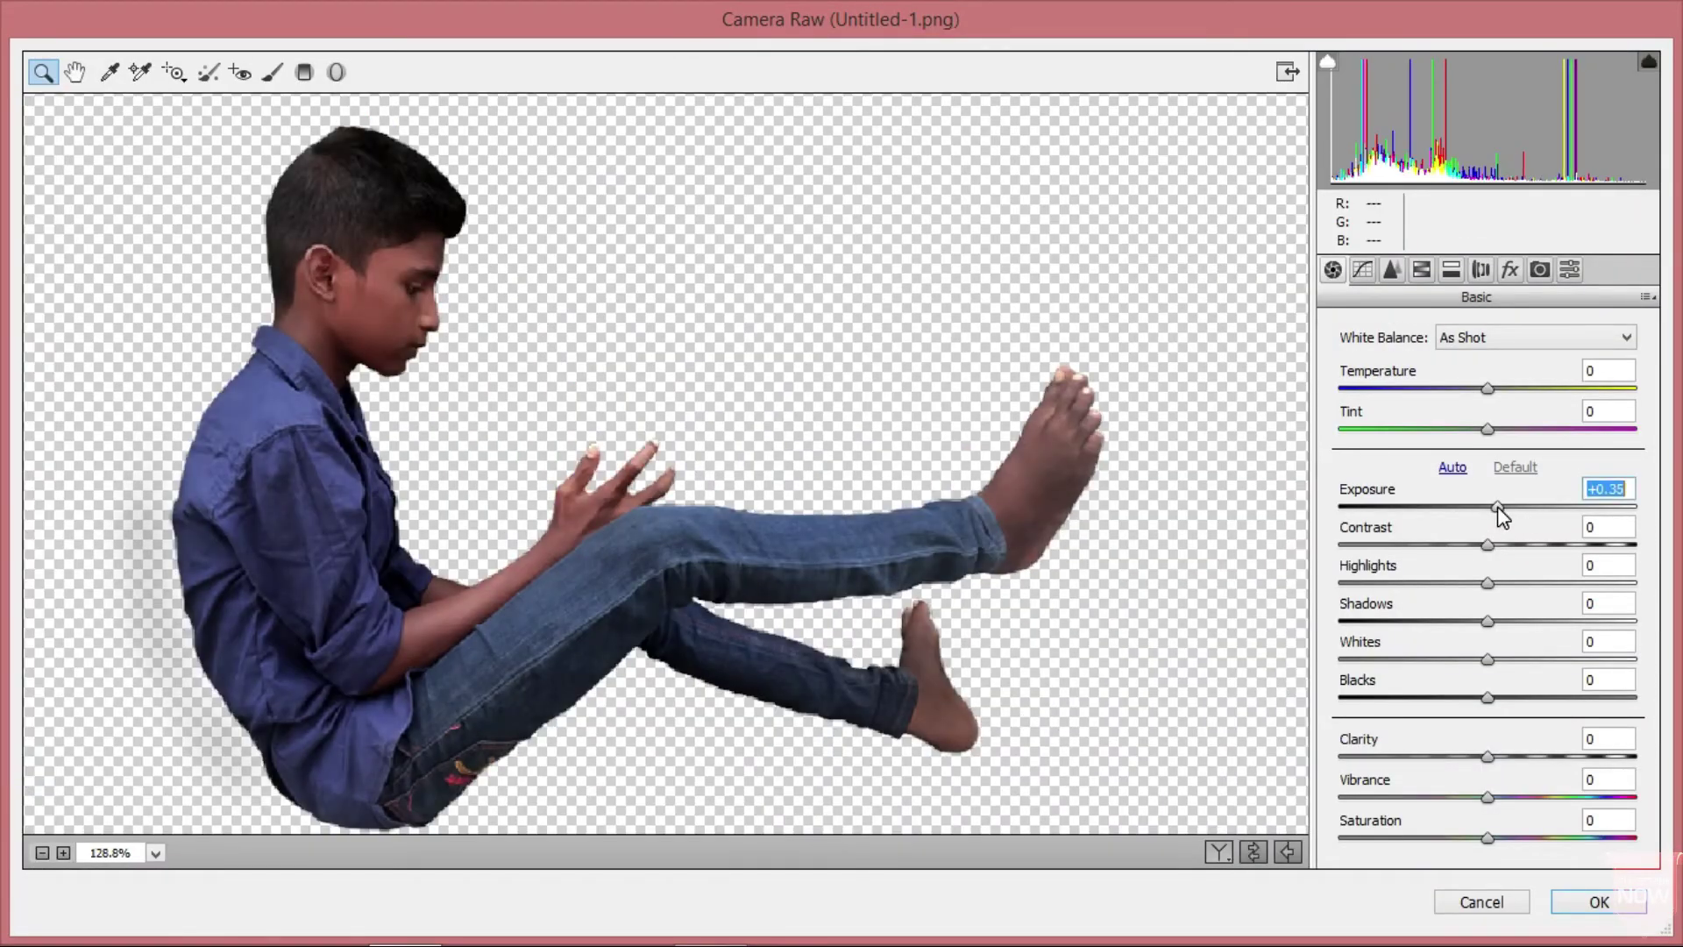
{"action": "mouse_move", "coordinate": [1489, 544]}
{"action": "left_mouse_down"}
{"action": "mouse_move", "coordinate": [1439, 545]}
{"action": "mouse_move", "coordinate": [1527, 583]}
{"action": "mouse_move", "coordinate": [1427, 583]}
{"action": "mouse_move", "coordinate": [1435, 620]}
{"action": "left_mouse_up"}
{"action": "left_click", "coordinate": [1434, 659]}
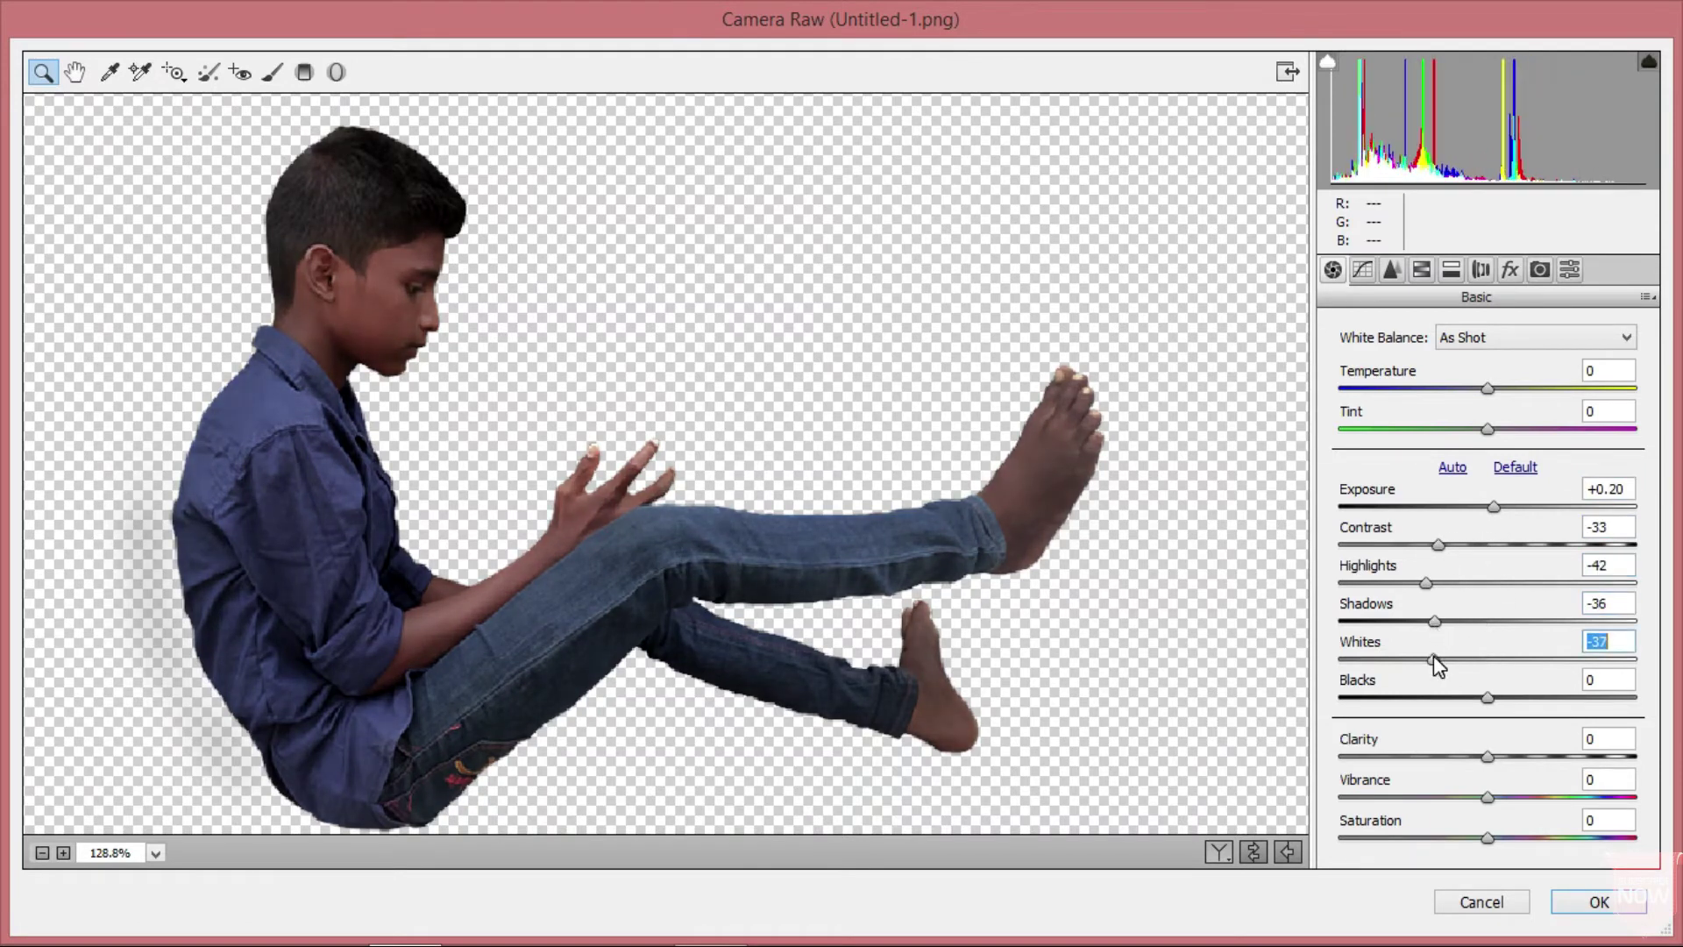
{"action": "left_click_drag", "start_coordinate": [1487, 797], "coordinate": [1511, 798]}
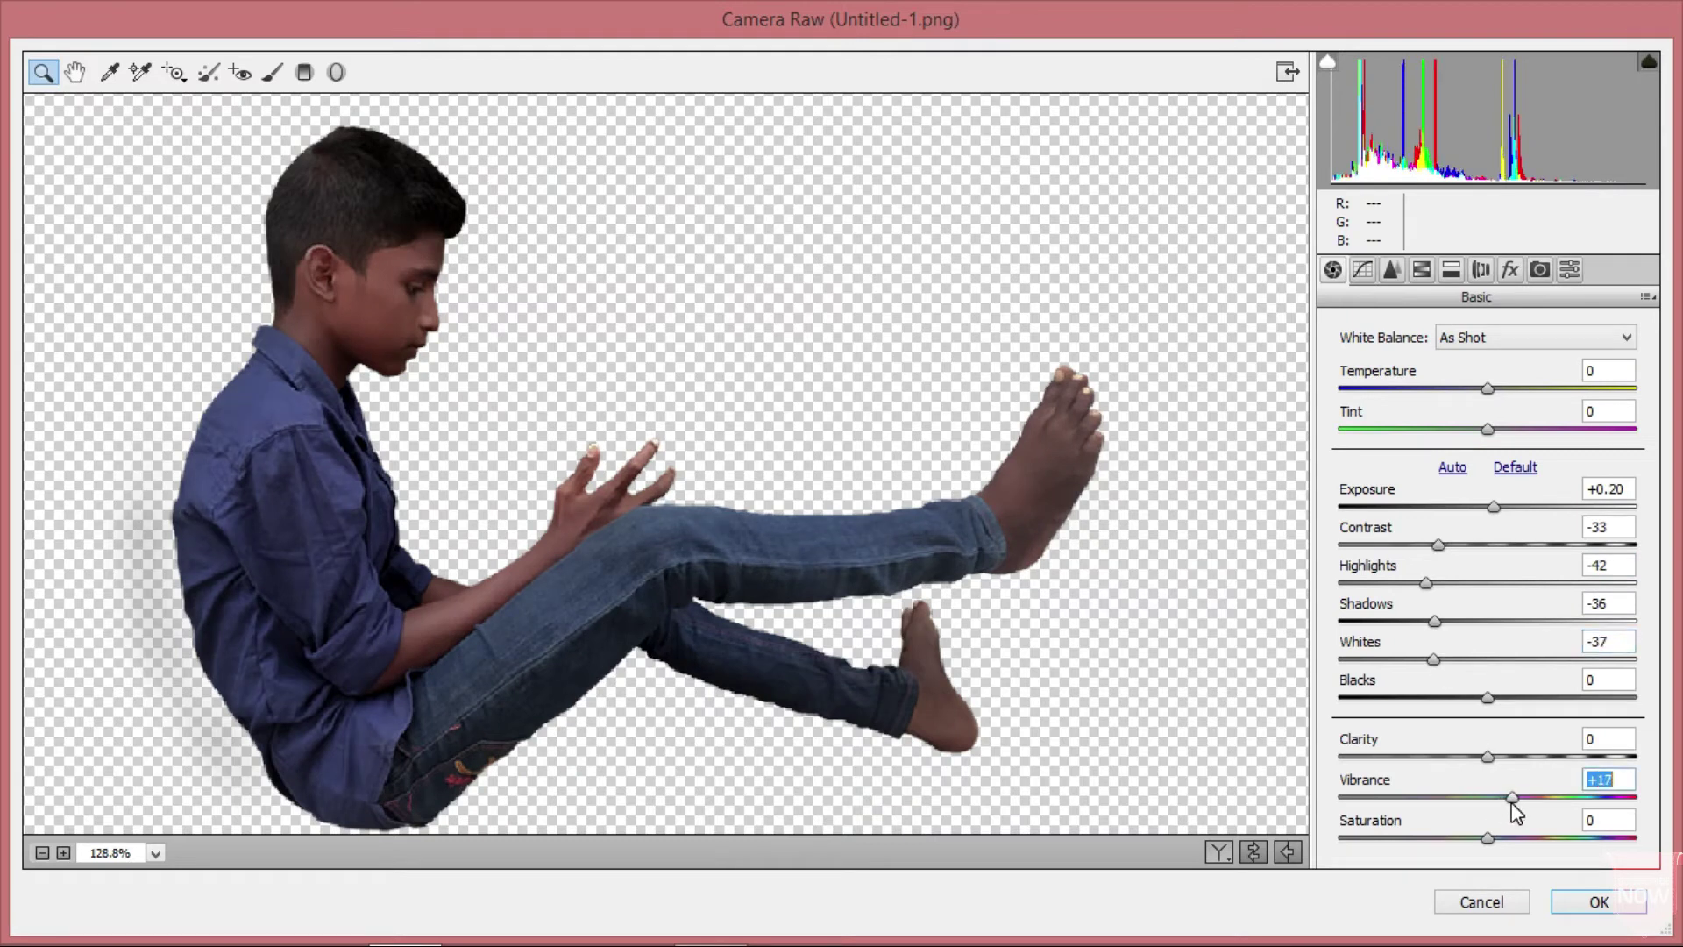
{"action": "left_click", "coordinate": [1497, 837]}
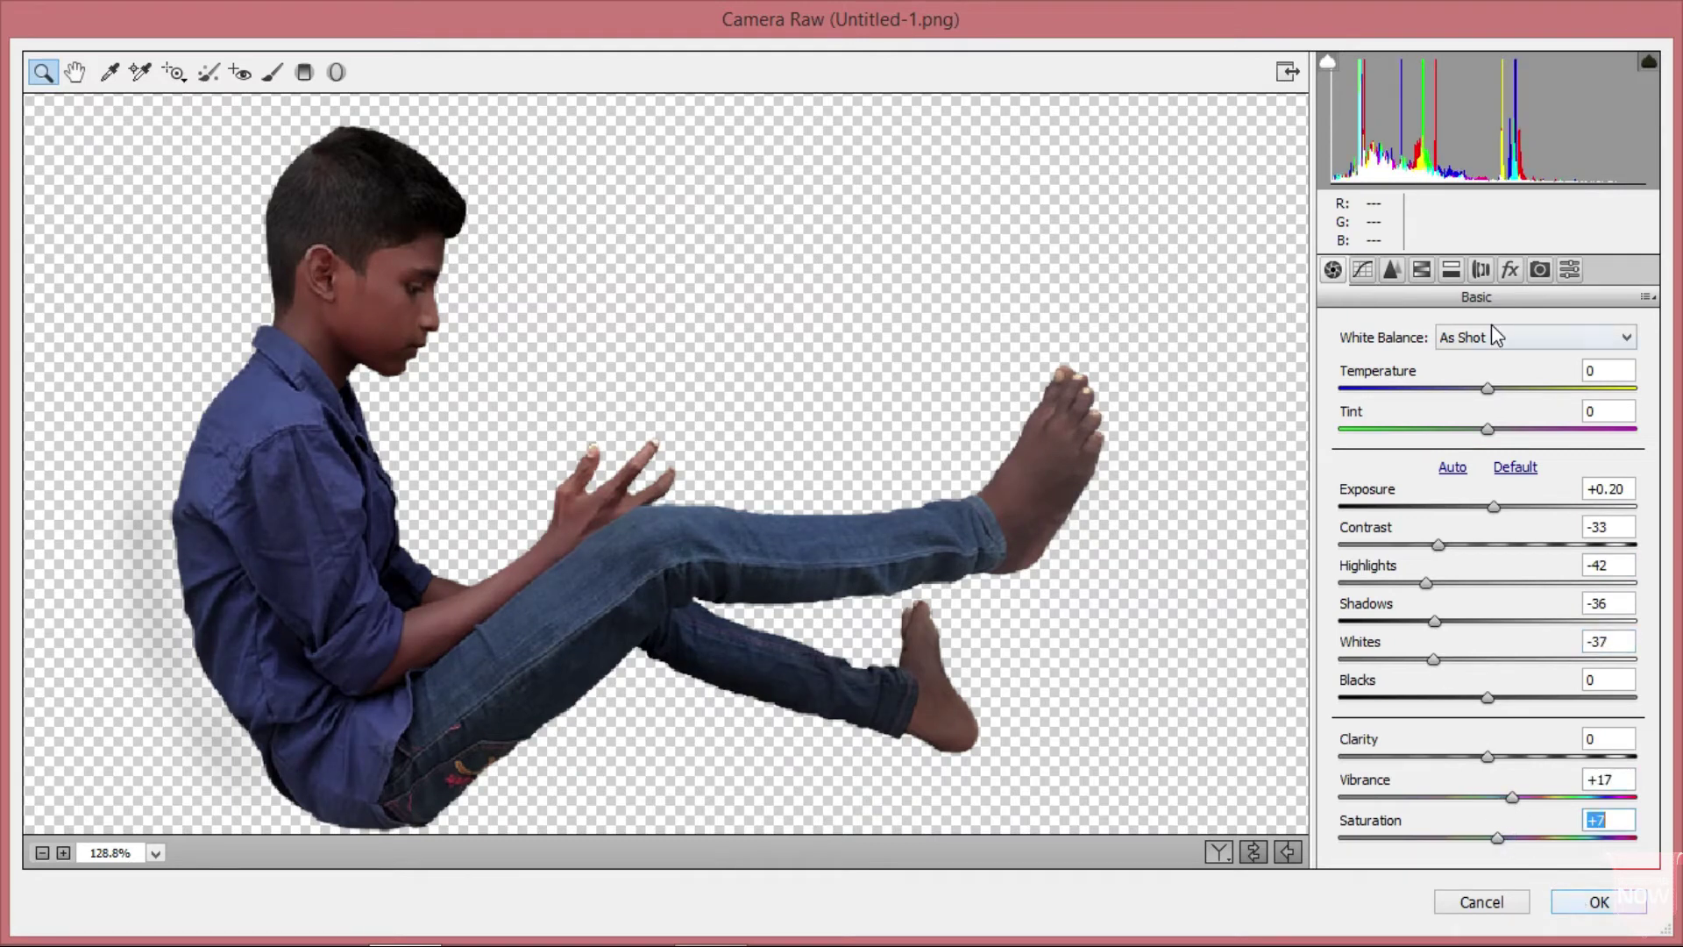
{"action": "left_click", "coordinate": [1421, 271]}
{"action": "left_click_drag", "start_coordinate": [1488, 649], "coordinate": [1466, 649]}
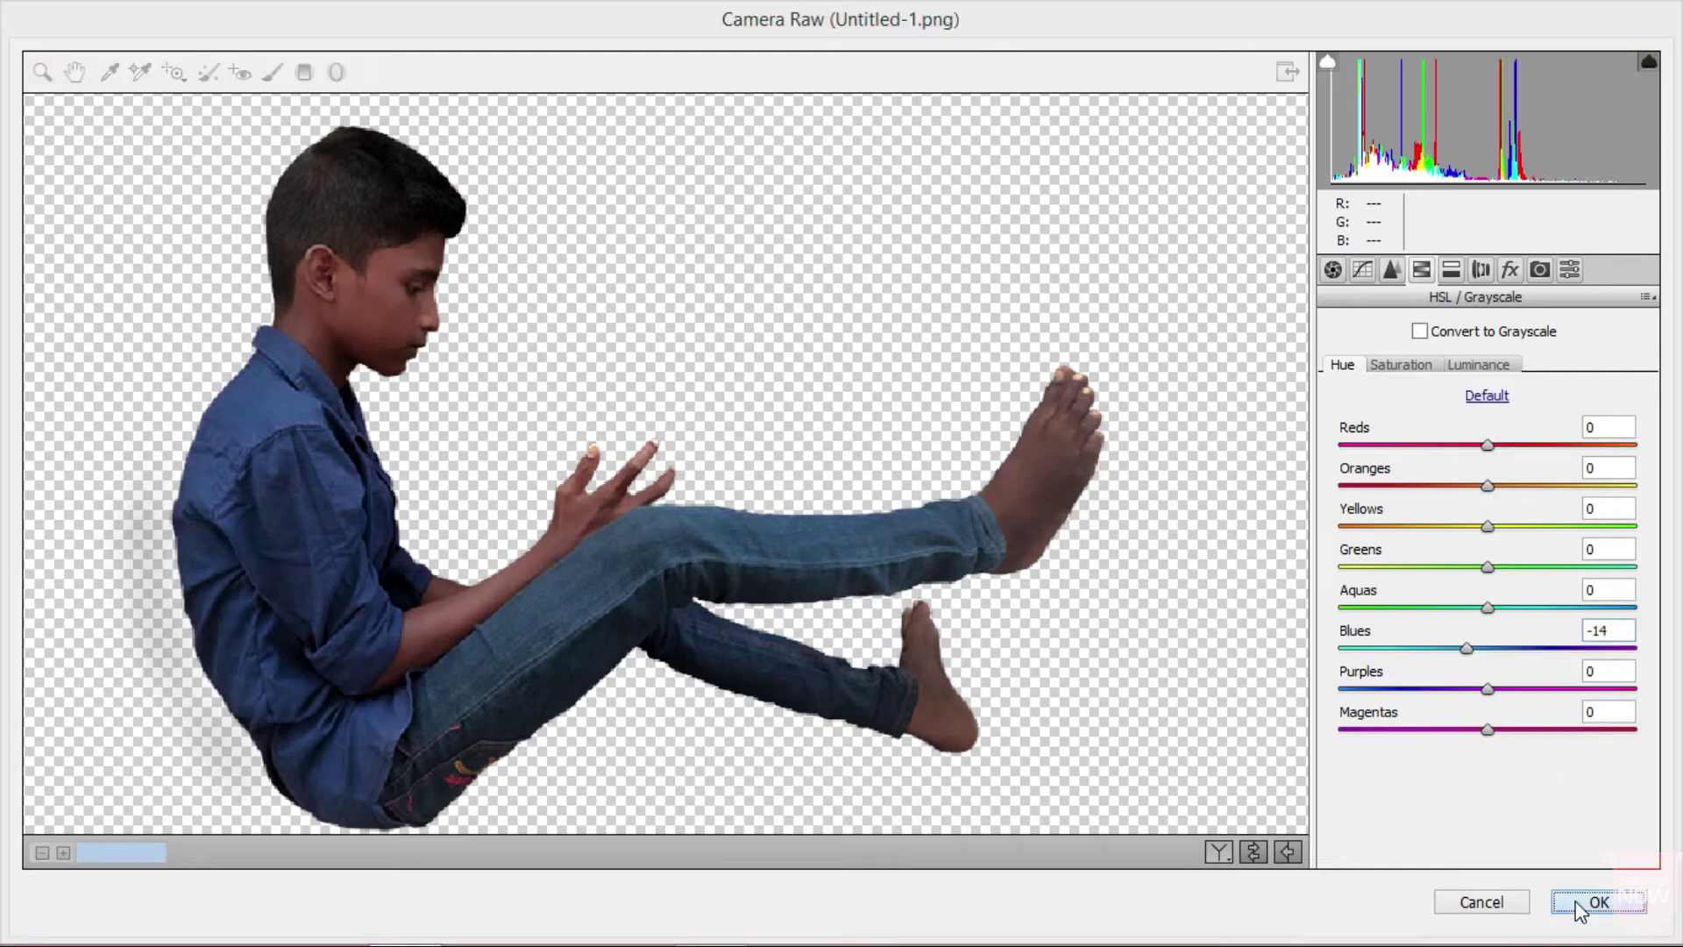
{"action": "left_click", "coordinate": [1597, 901]}
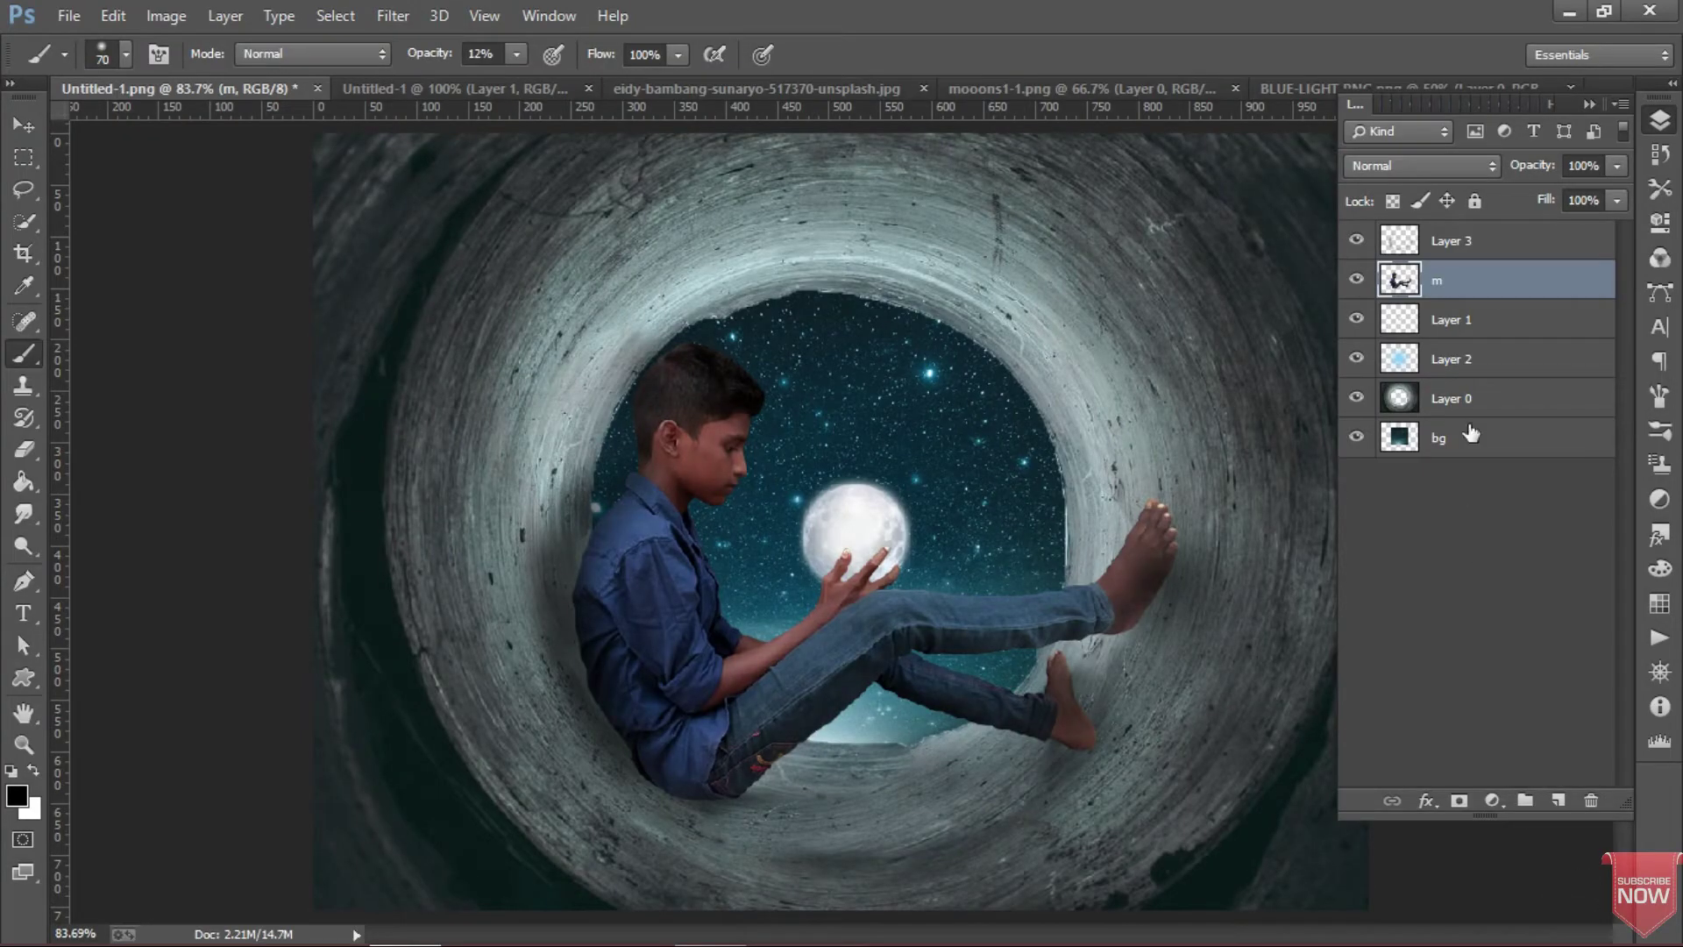
Step: Duplicate the boy layer and name the copy 'show'
{"action": "key", "text": "ctrl+j"}
{"action": "double_click", "coordinate": [1458, 285]}
{"action": "key", "text": "Return"}
{"action": "left_click", "coordinate": [1589, 104]}
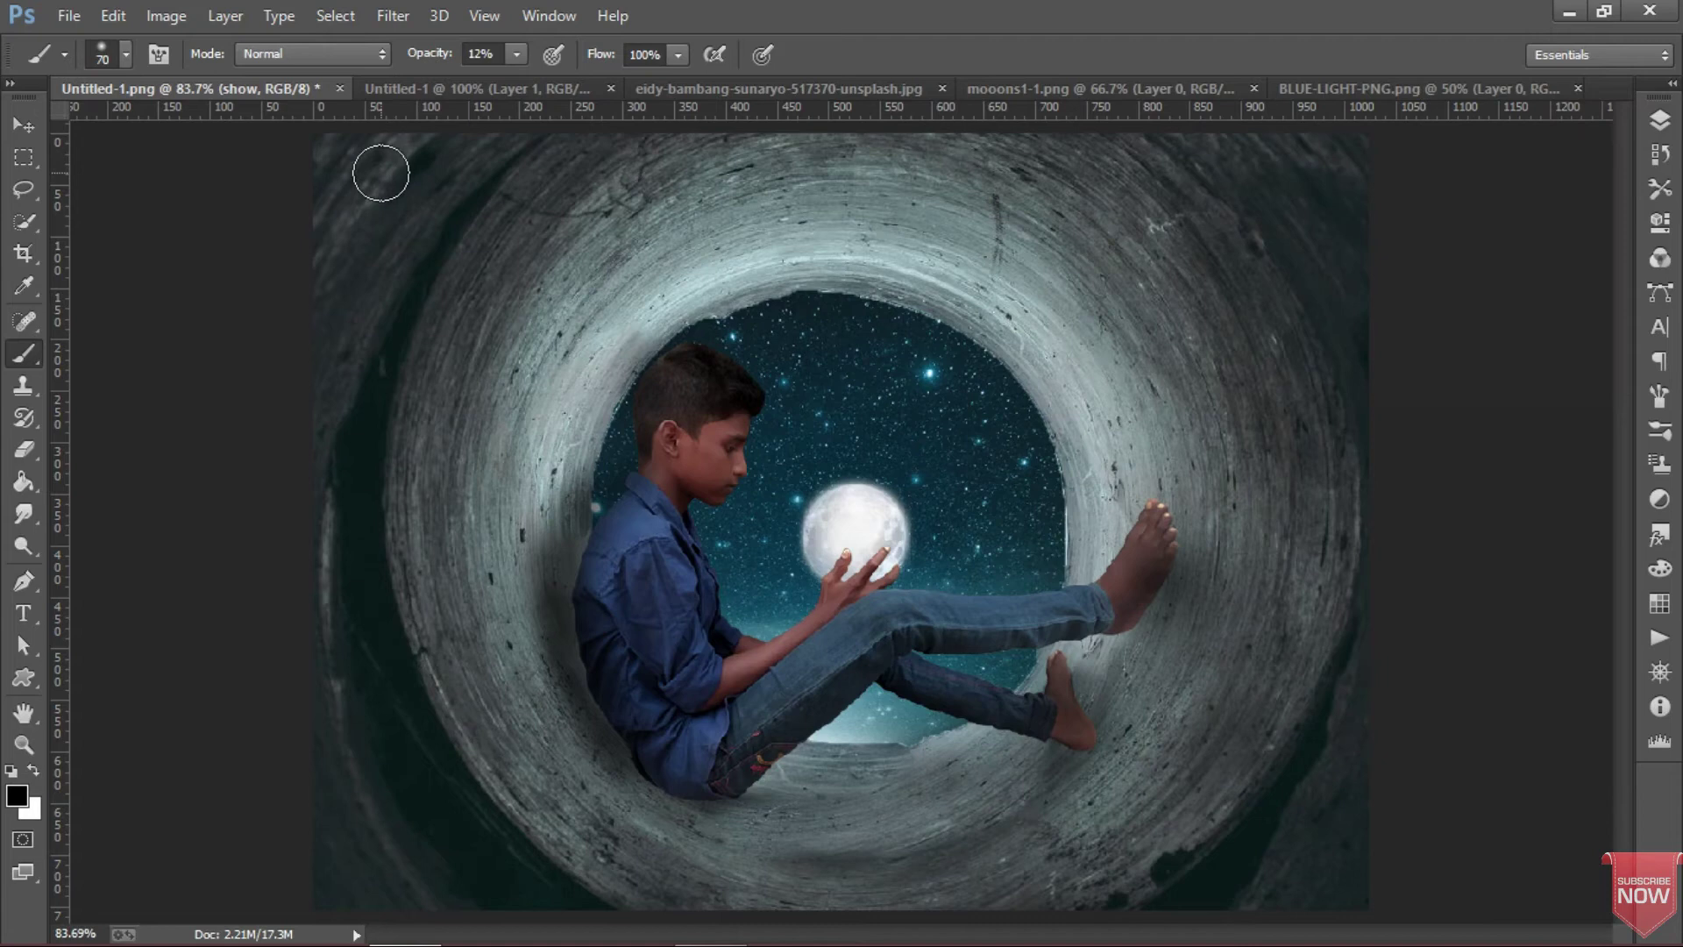
Step: Flip the show copy upside down below the boy and rotate it to follow the floor
{"action": "left_click", "coordinate": [113, 15]}
{"action": "mouse_move", "coordinate": [195, 502]}
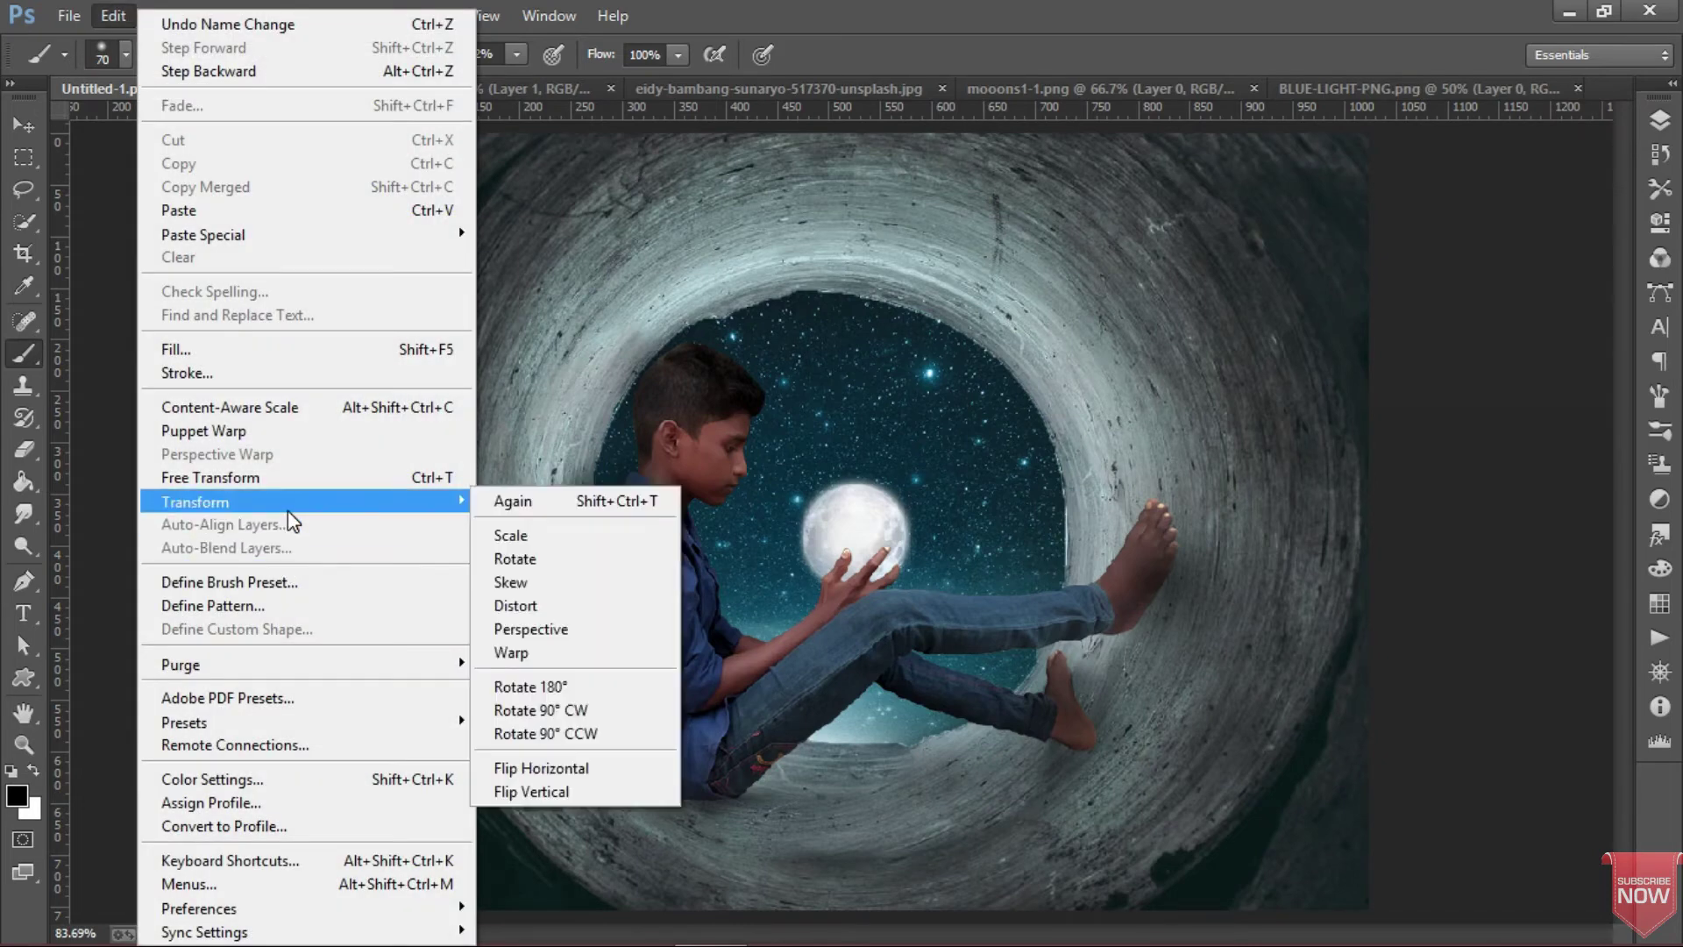
{"action": "left_click", "coordinate": [517, 768]}
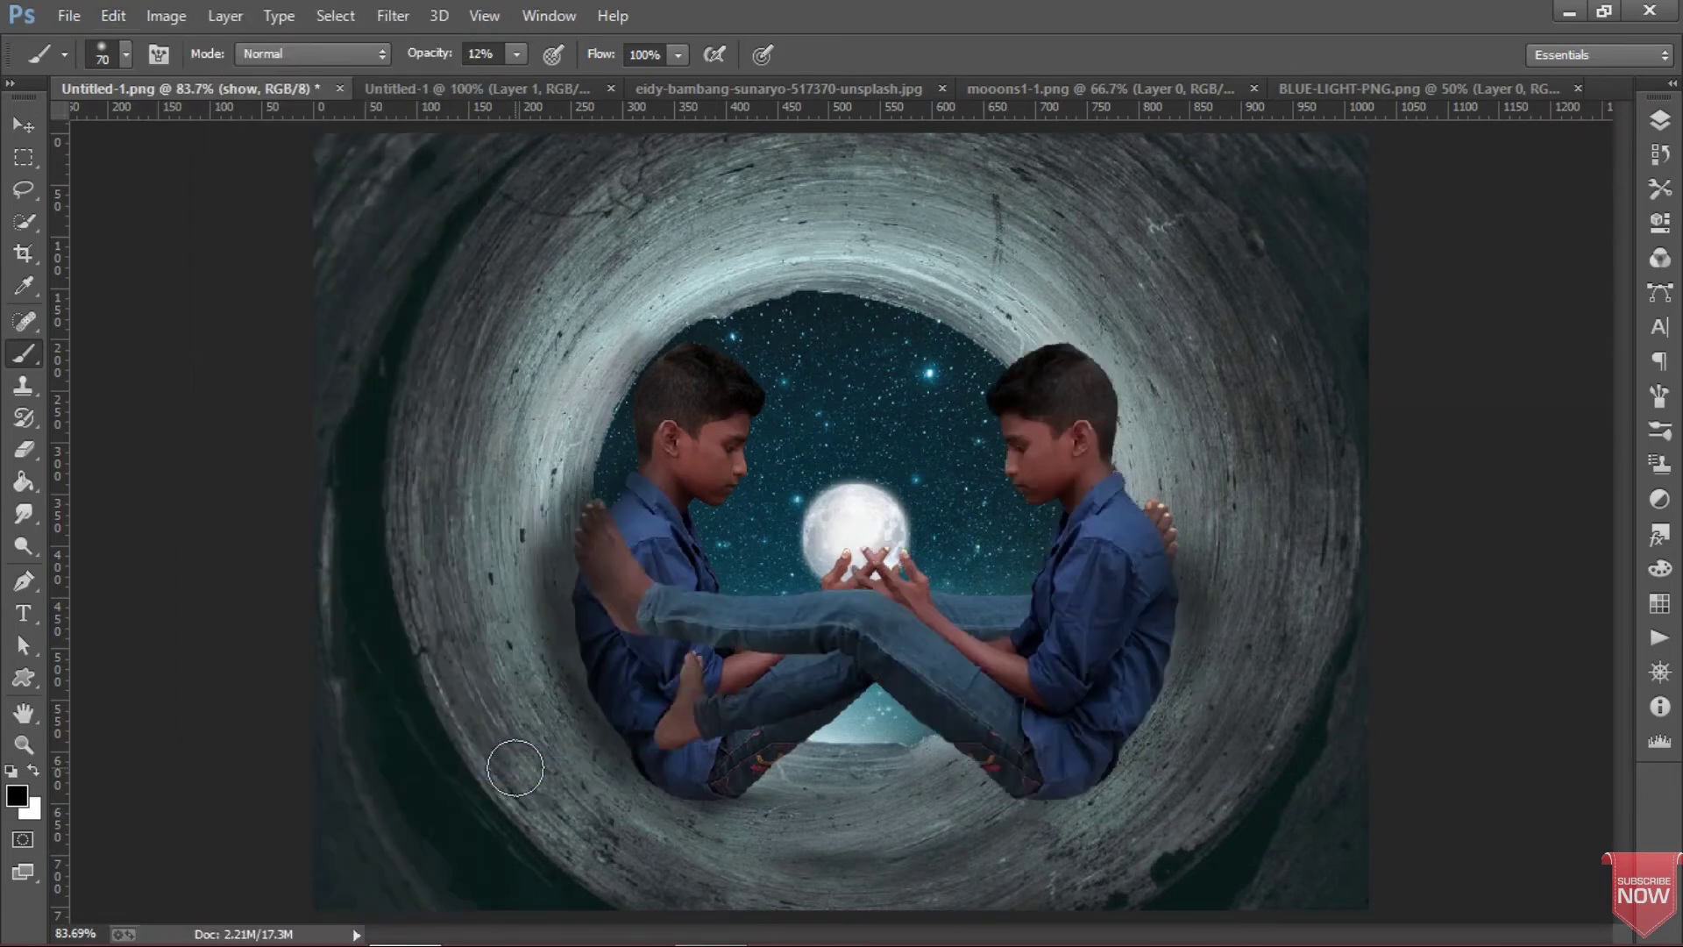
{"action": "key", "text": "ctrl+z"}
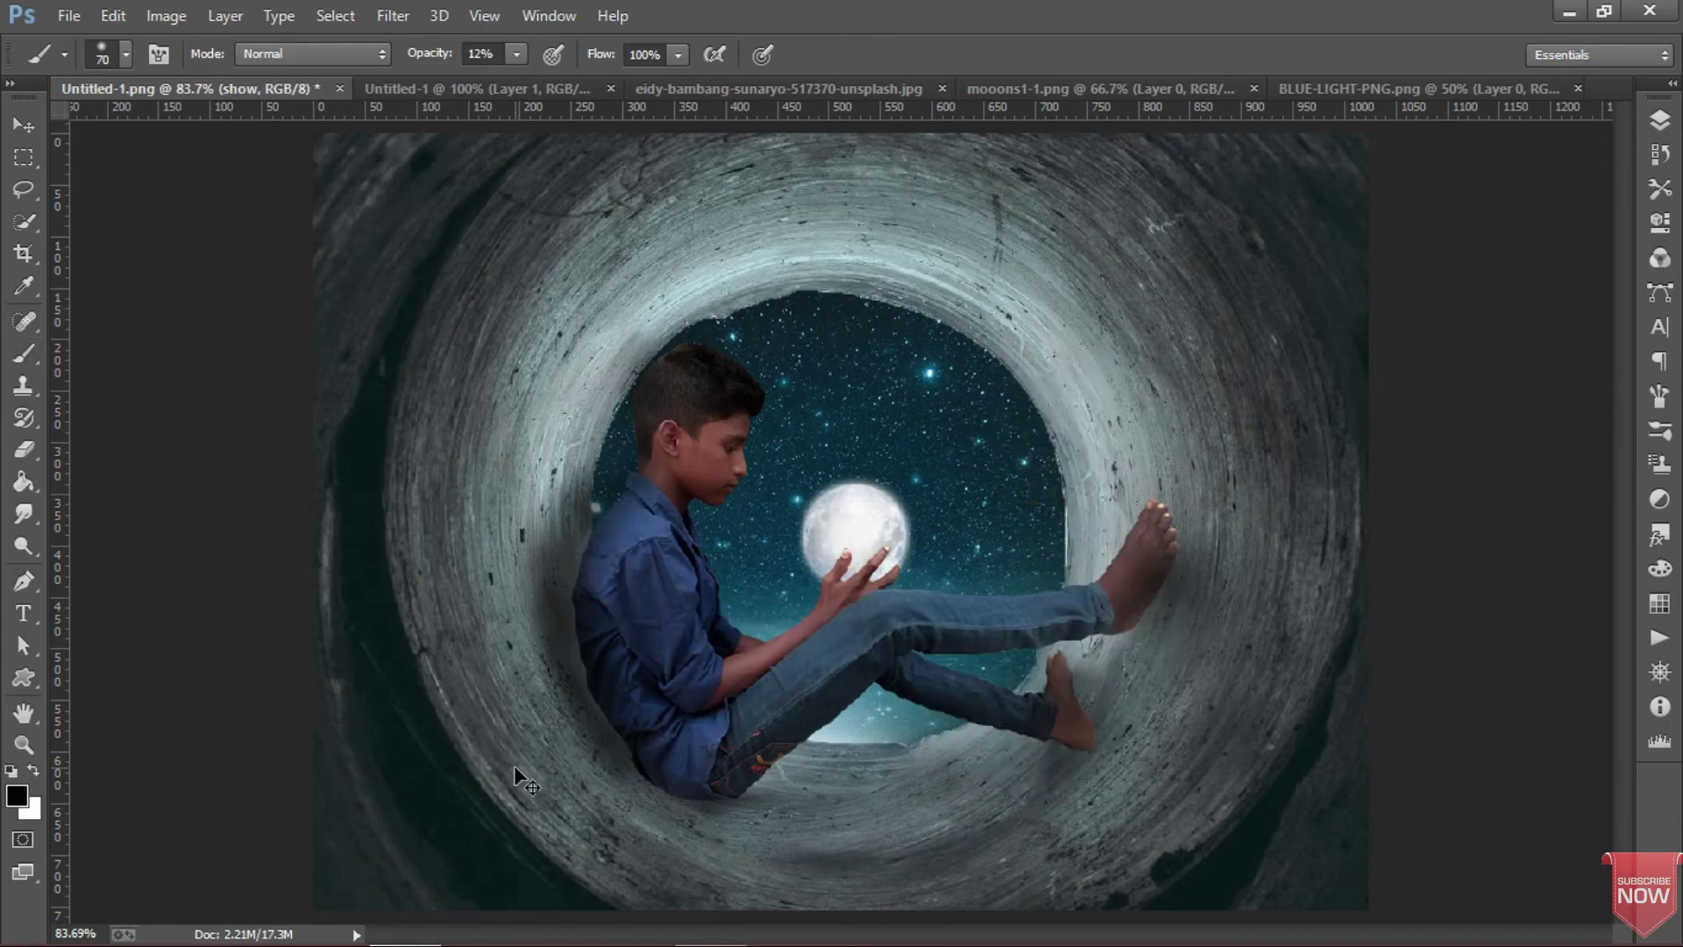
{"action": "key", "text": "ctrl+t"}
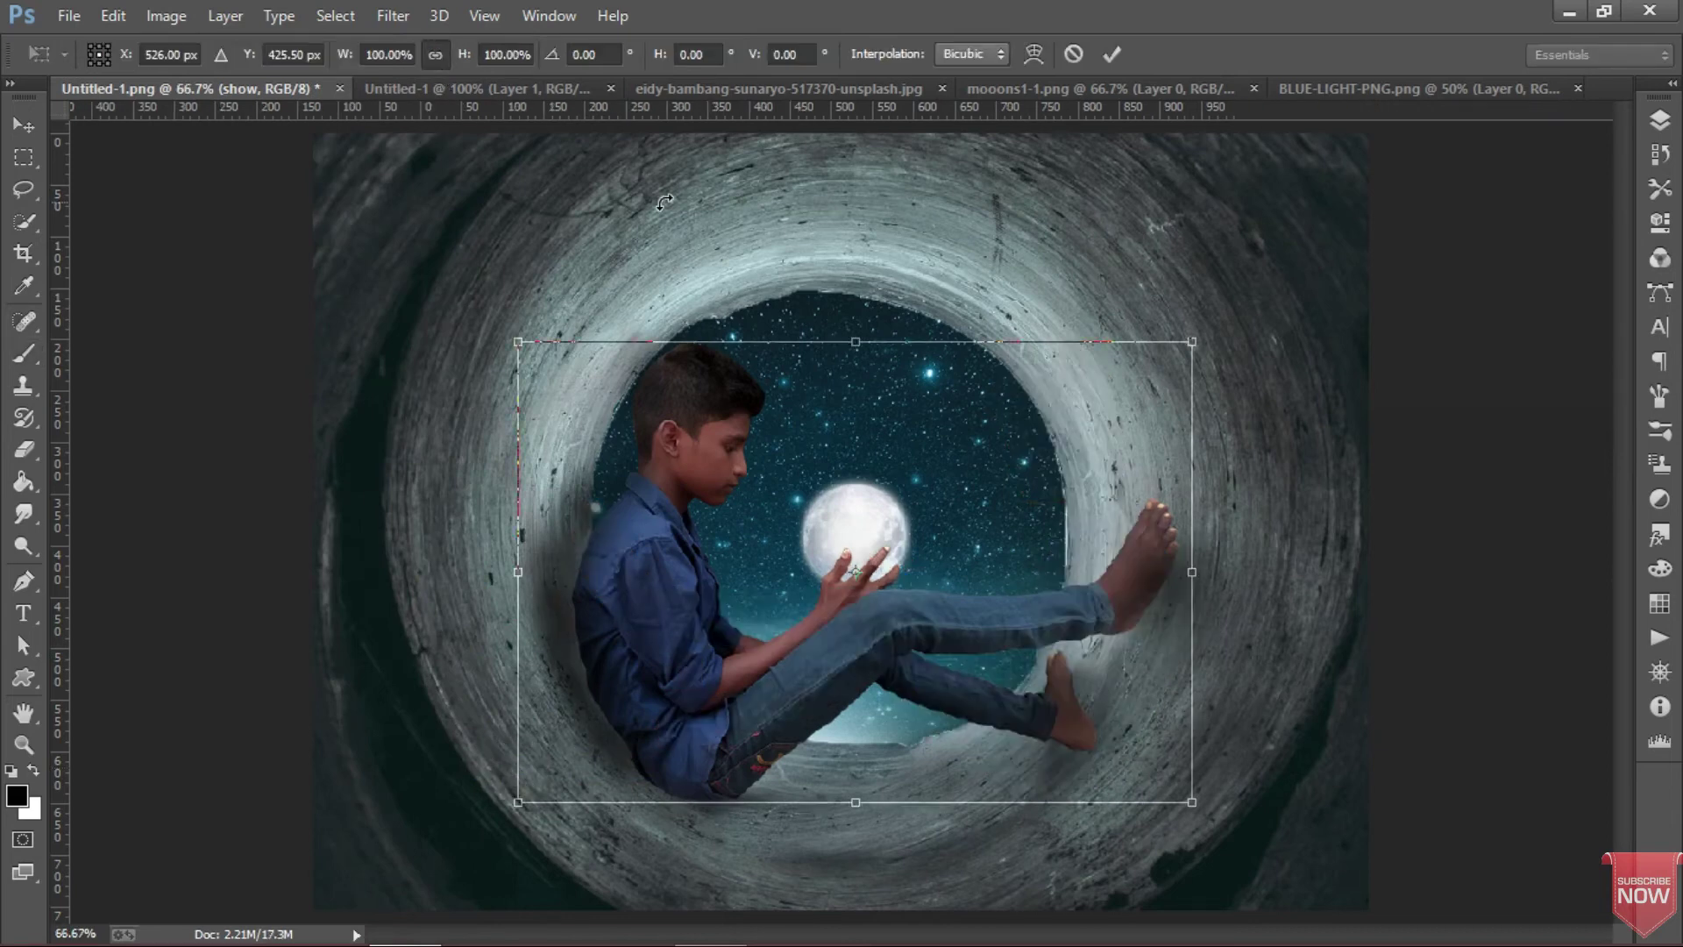
{"action": "key", "text": "ctrl+minus"}
{"action": "key", "text": "ctrl+minus"}
{"action": "left_click_drag", "start_coordinate": [860, 405], "coordinate": [873, 909]}
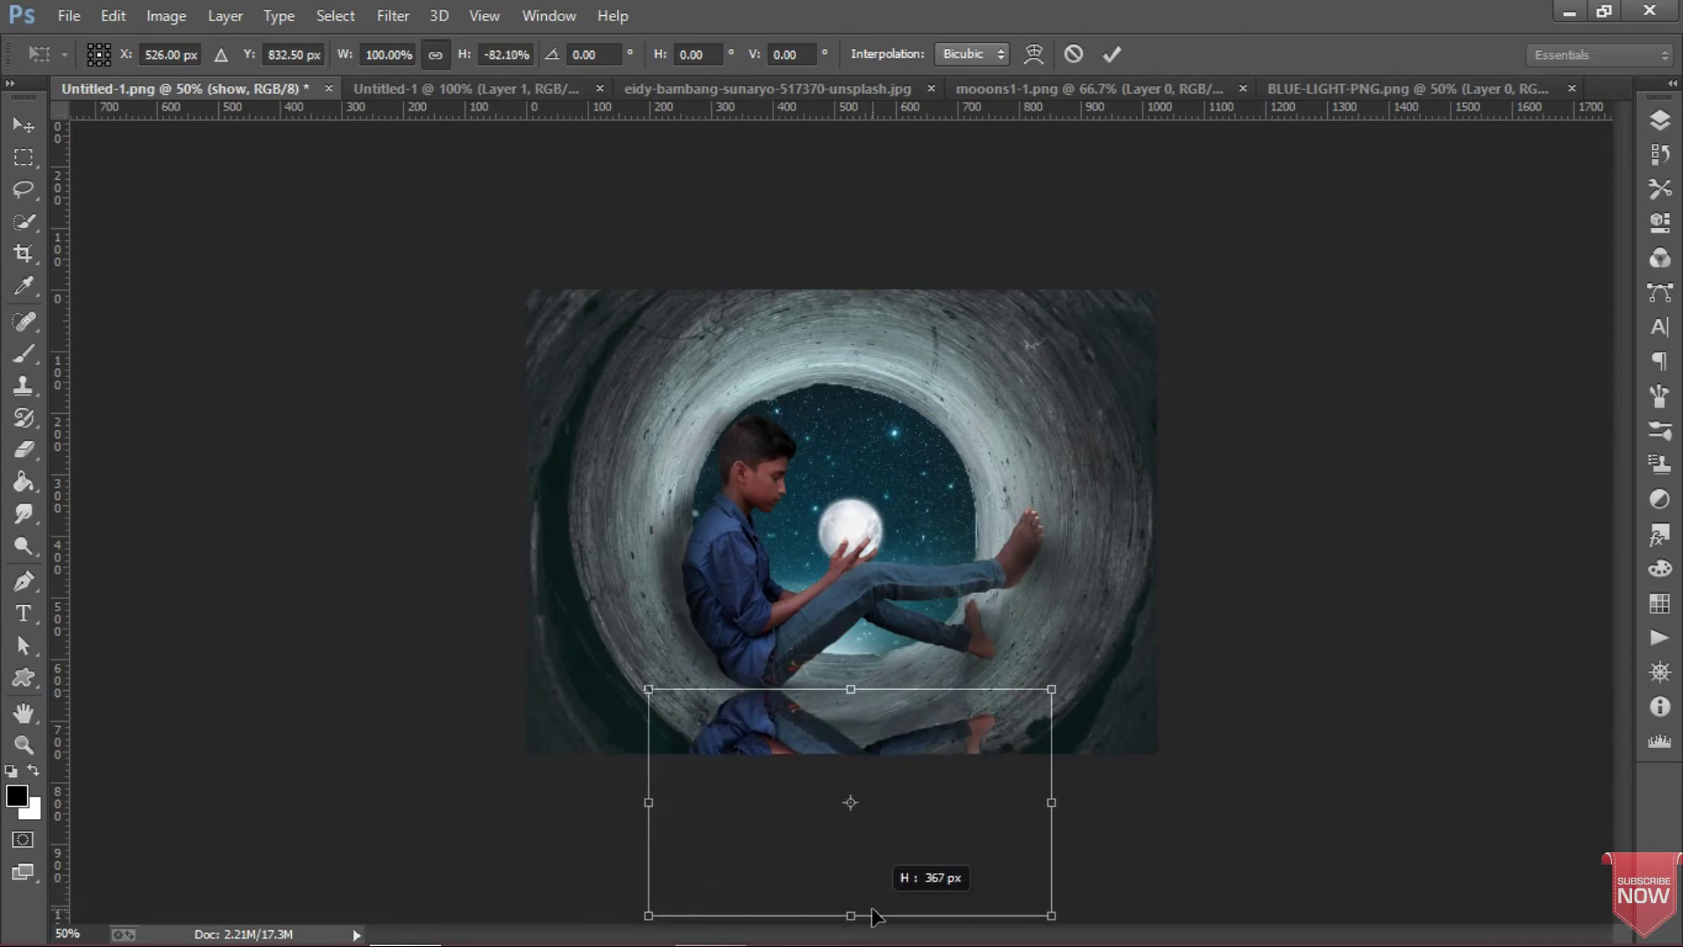
{"action": "left_click_drag", "start_coordinate": [1121, 847], "coordinate": [1146, 800]}
{"action": "mouse_move", "coordinate": [1033, 813]}
{"action": "left_mouse_down"}
{"action": "mouse_move", "coordinate": [1130, 769]}
{"action": "mouse_move", "coordinate": [995, 797]}
{"action": "left_mouse_up"}
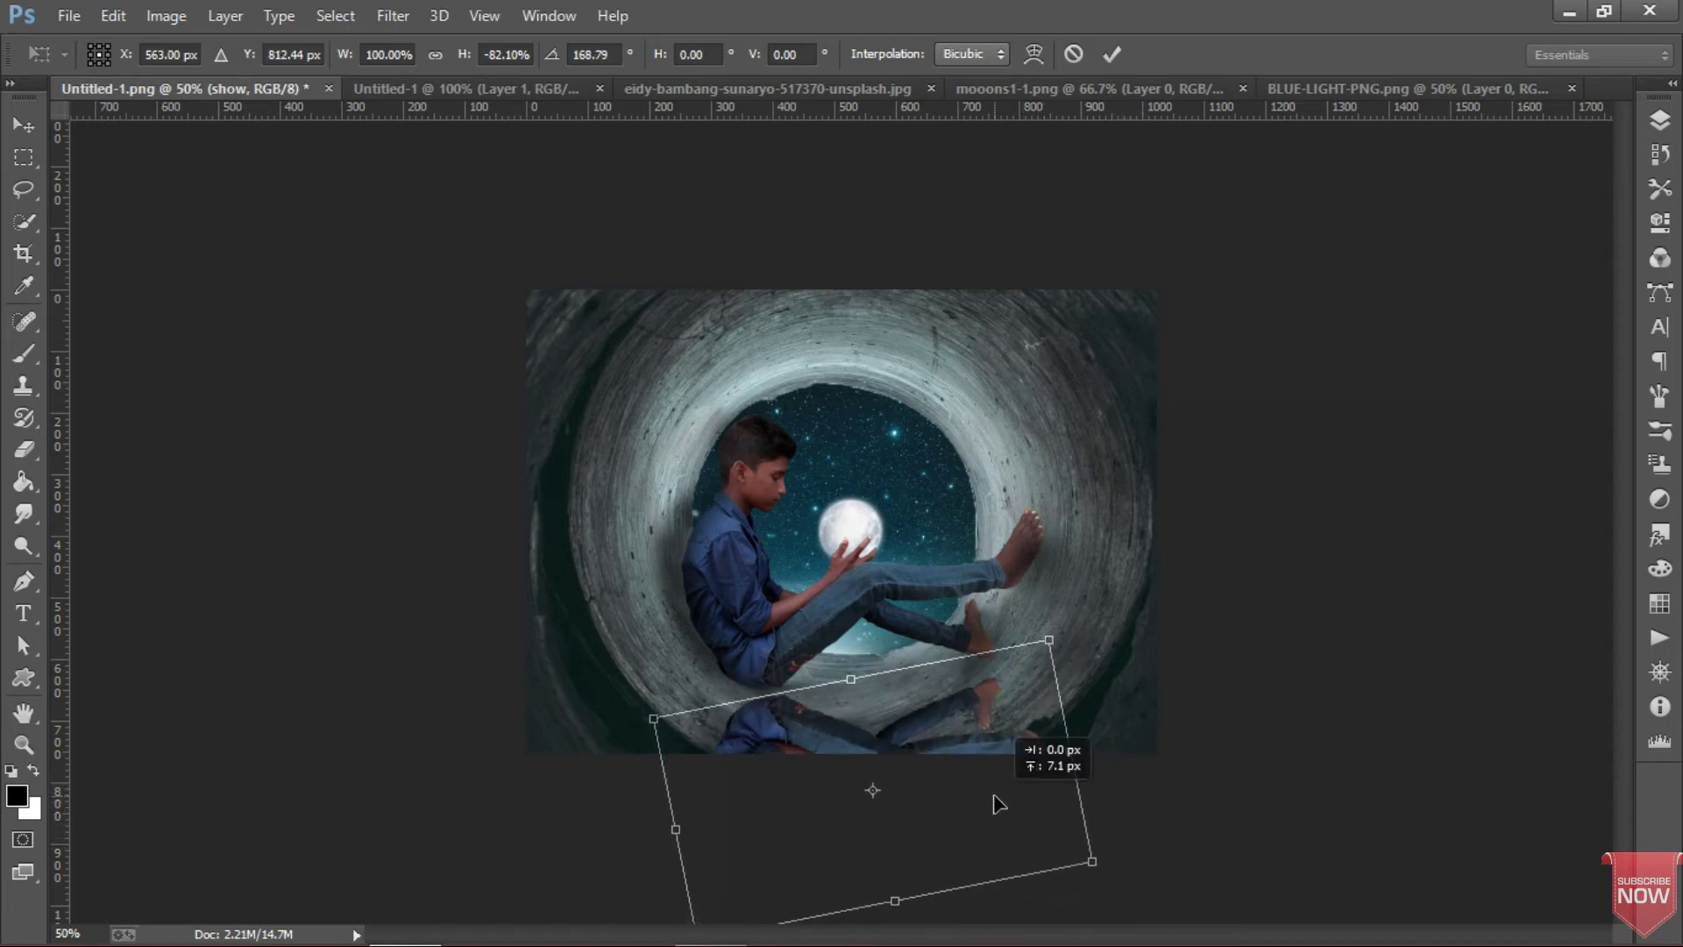
Step: Fine-tune the reflection's rotation and position under the boy, then apply the transform
{"action": "left_click_drag", "start_coordinate": [1116, 774], "coordinate": [1116, 759]}
{"action": "left_click_drag", "start_coordinate": [1008, 828], "coordinate": [1017, 805]}
{"action": "key", "text": "ctrl+z"}
{"action": "left_click_drag", "start_coordinate": [1137, 797], "coordinate": [1138, 805]}
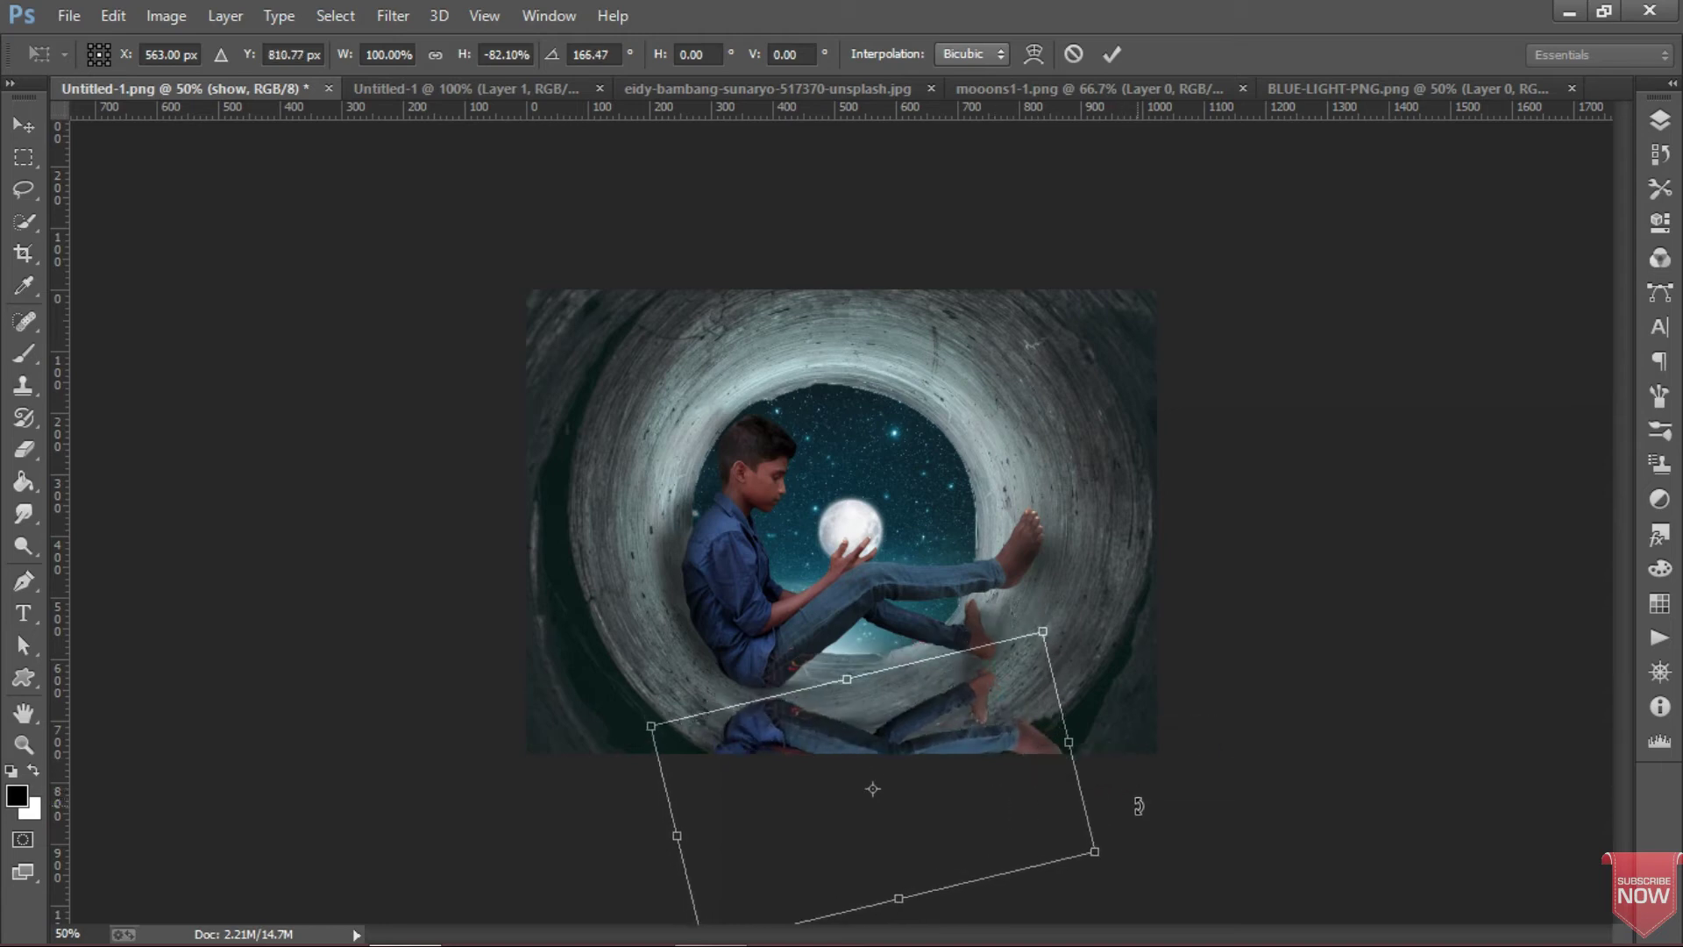
{"action": "key", "text": "Return"}
{"action": "key", "text": "b"}
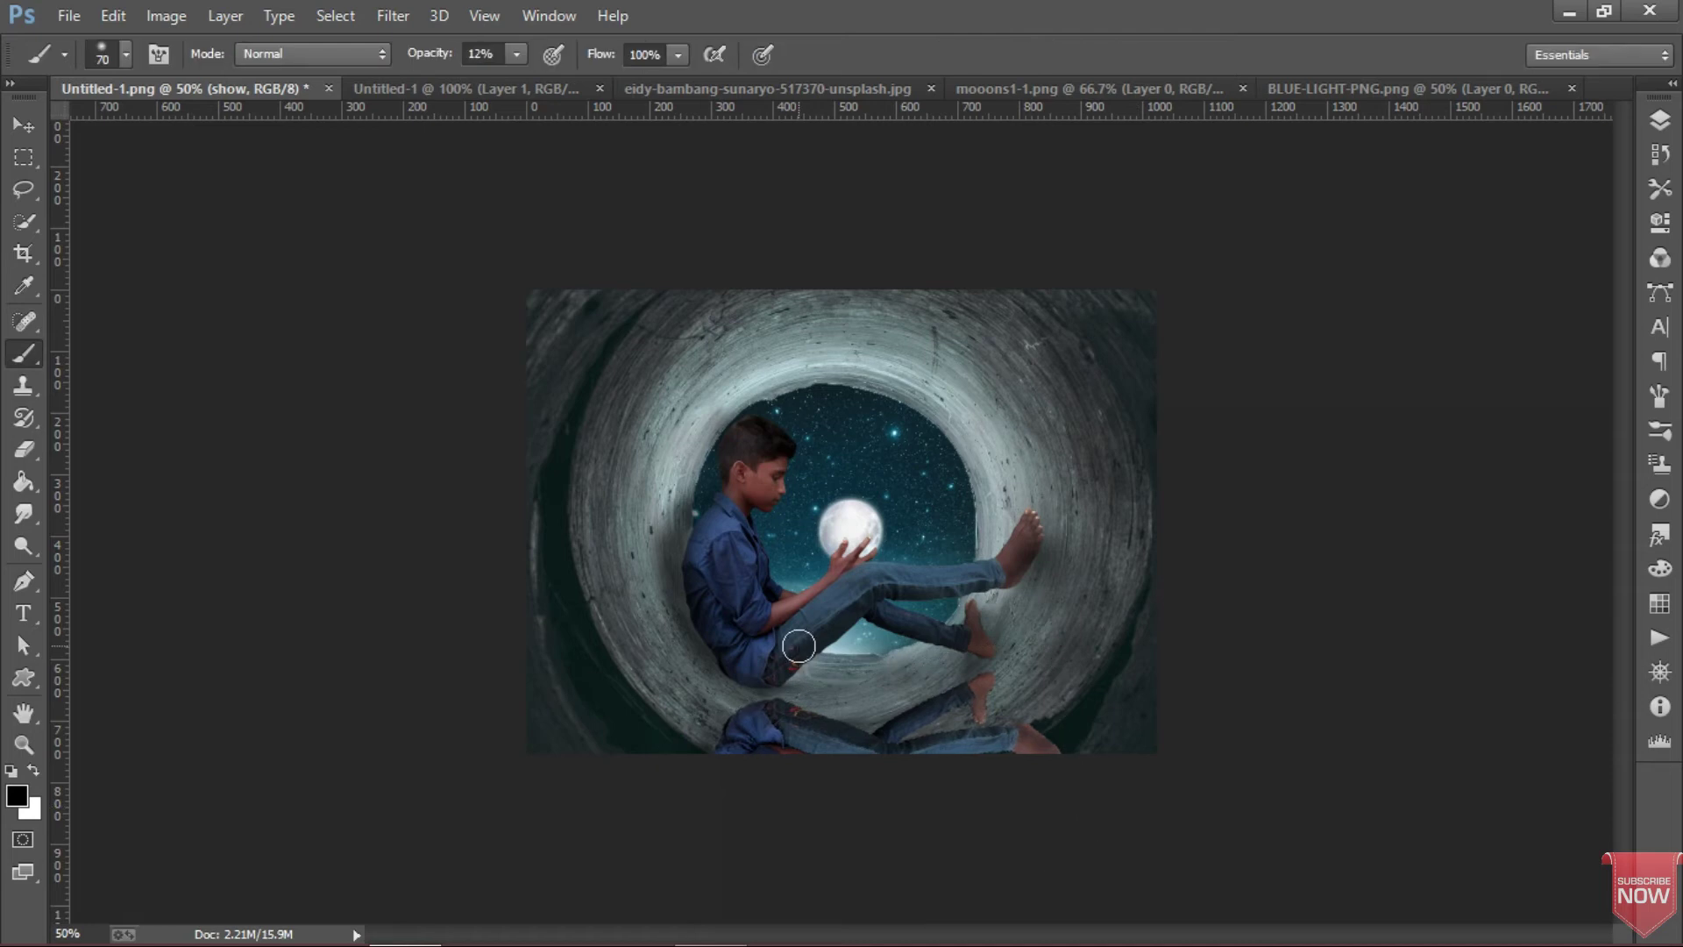
Step: Raise and tilt the reflection so it meets the boy's legs, then view the whole image
{"action": "key", "text": "z"}
{"action": "left_click_drag", "start_coordinate": [728, 633], "coordinate": [1028, 756]}
{"action": "key", "text": "v"}
{"action": "key", "text": "ctrl+t"}
{"action": "left_click_drag", "start_coordinate": [992, 646], "coordinate": [995, 611]}
{"action": "left_click_drag", "start_coordinate": [1463, 317], "coordinate": [1461, 305]}
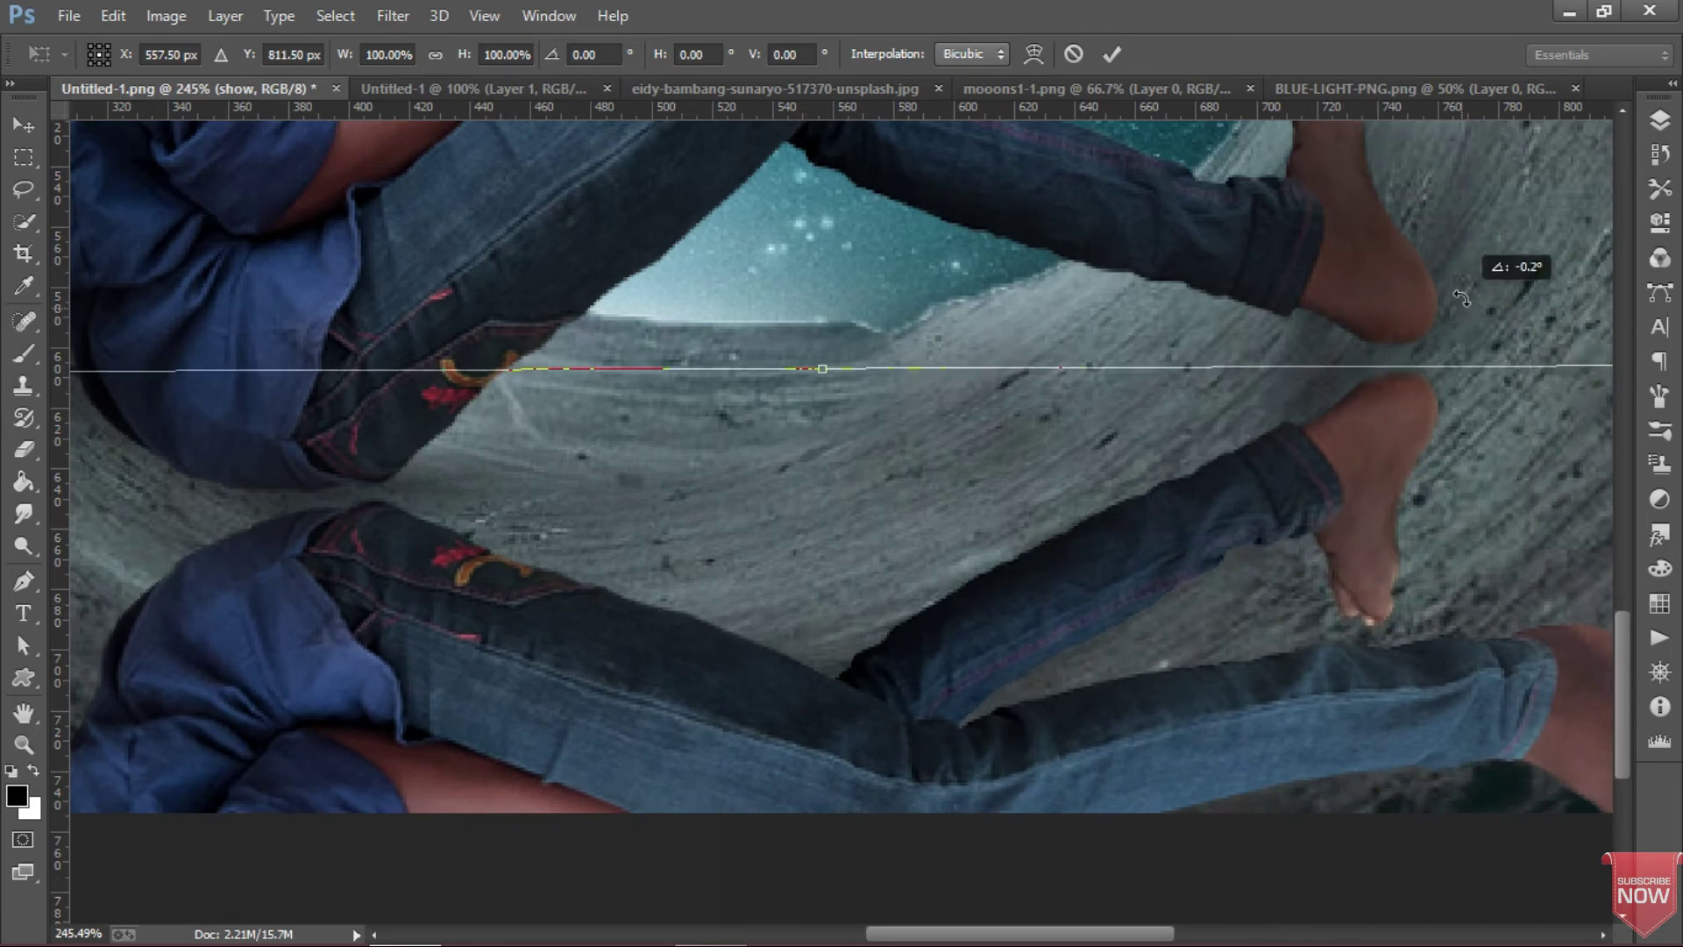
{"action": "left_click_drag", "start_coordinate": [1300, 605], "coordinate": [1312, 591]}
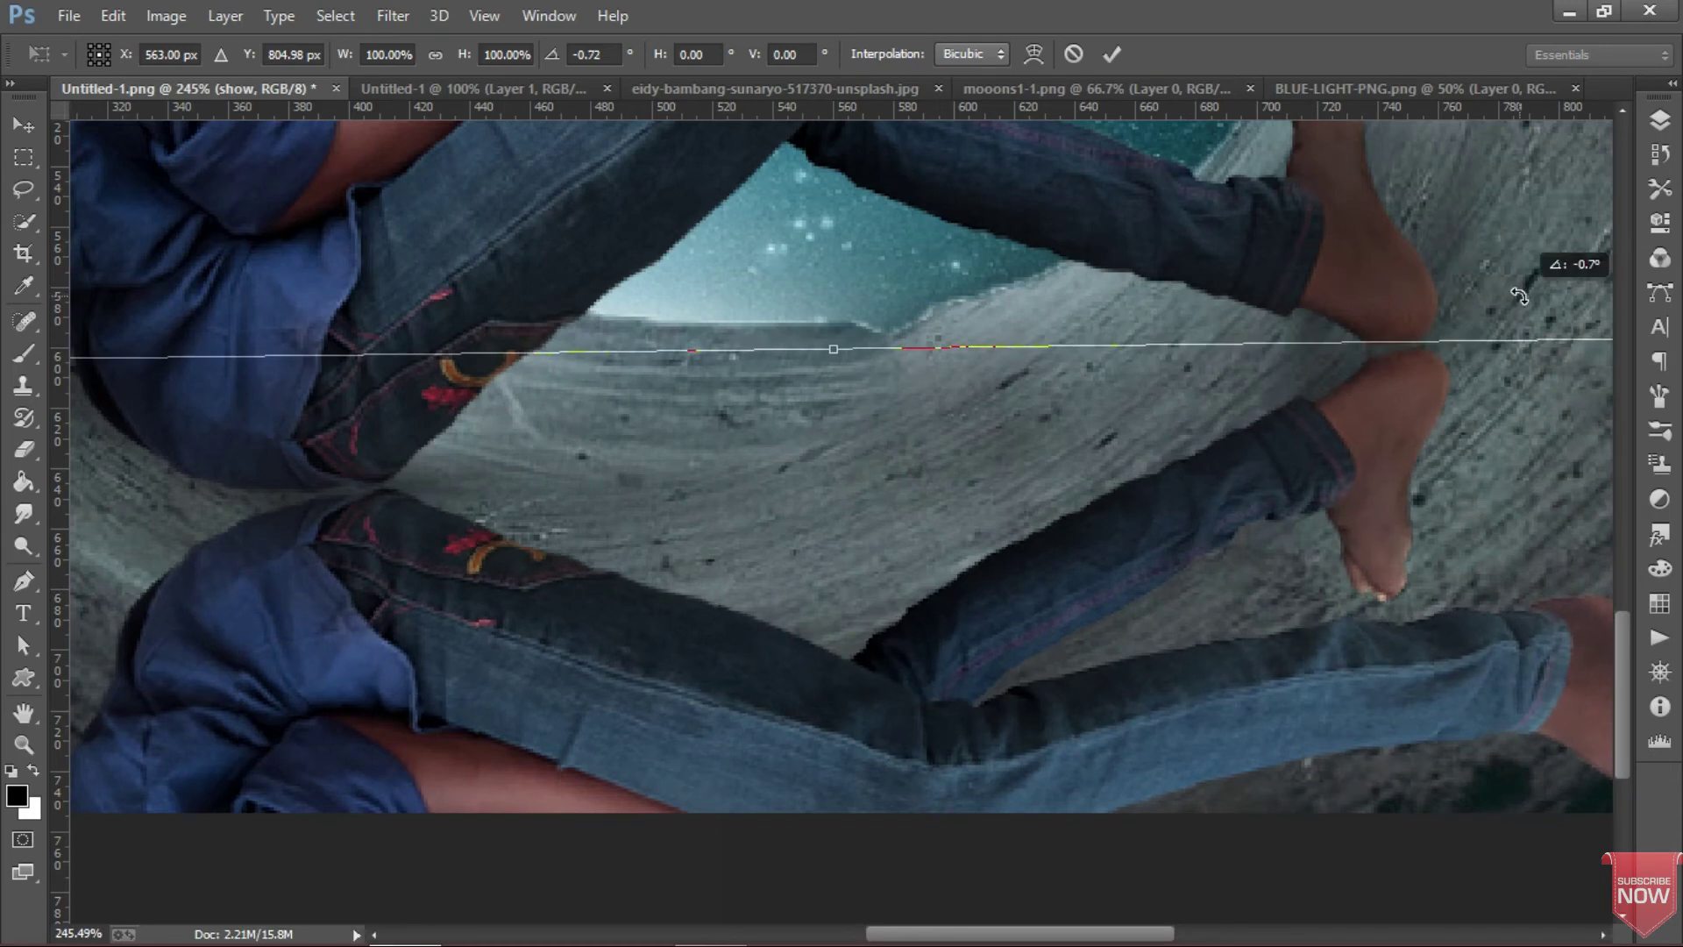
{"action": "key", "text": "Return"}
{"action": "key", "text": "ctrl+0"}
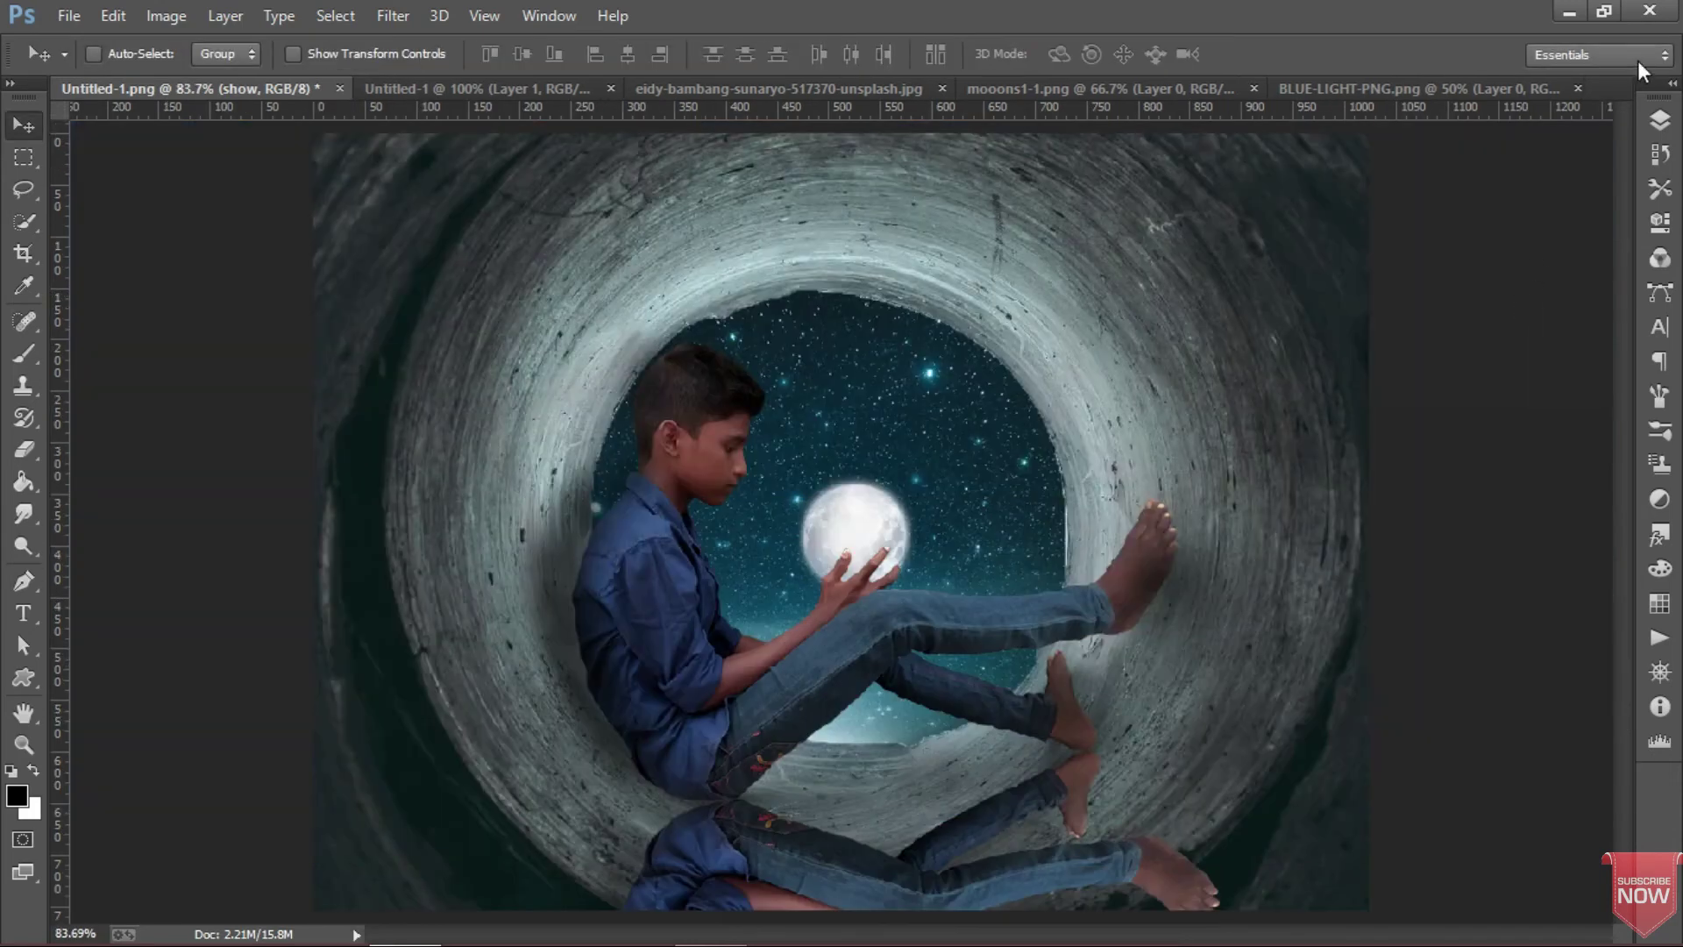
{"action": "left_click", "coordinate": [1660, 120]}
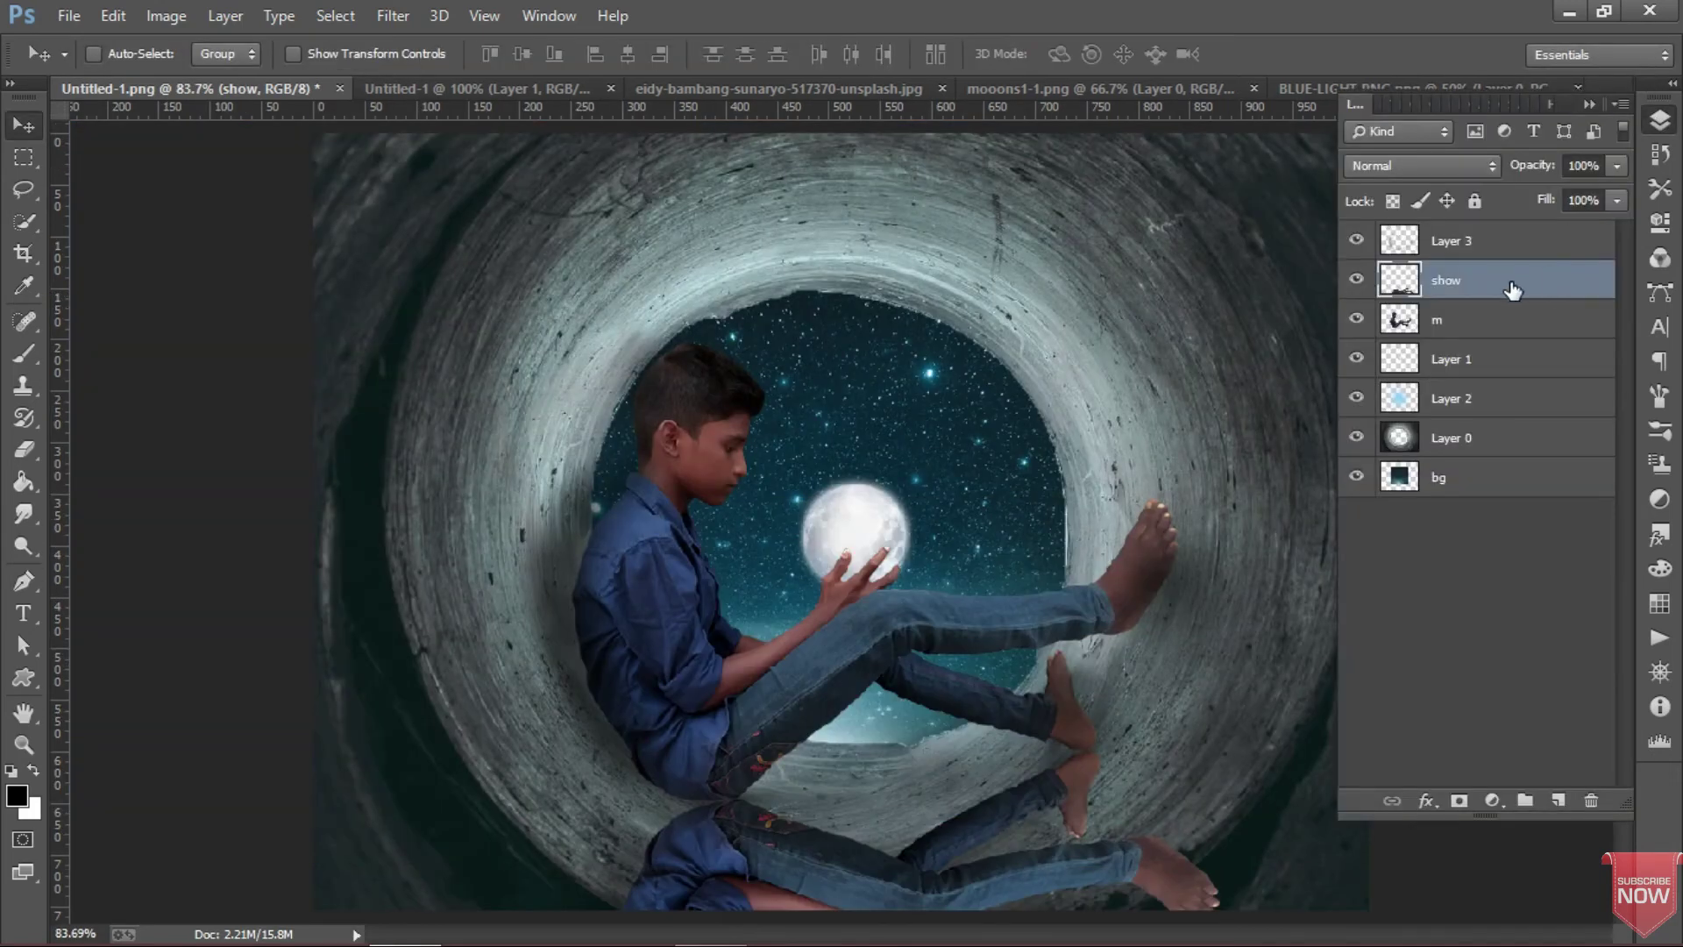
{"action": "key", "text": "ctrl+u"}
{"action": "left_click_drag", "start_coordinate": [279, 488], "coordinate": [151, 503]}
{"action": "key", "text": "Return"}
{"action": "left_click_drag", "start_coordinate": [1532, 171], "coordinate": [1461, 173]}
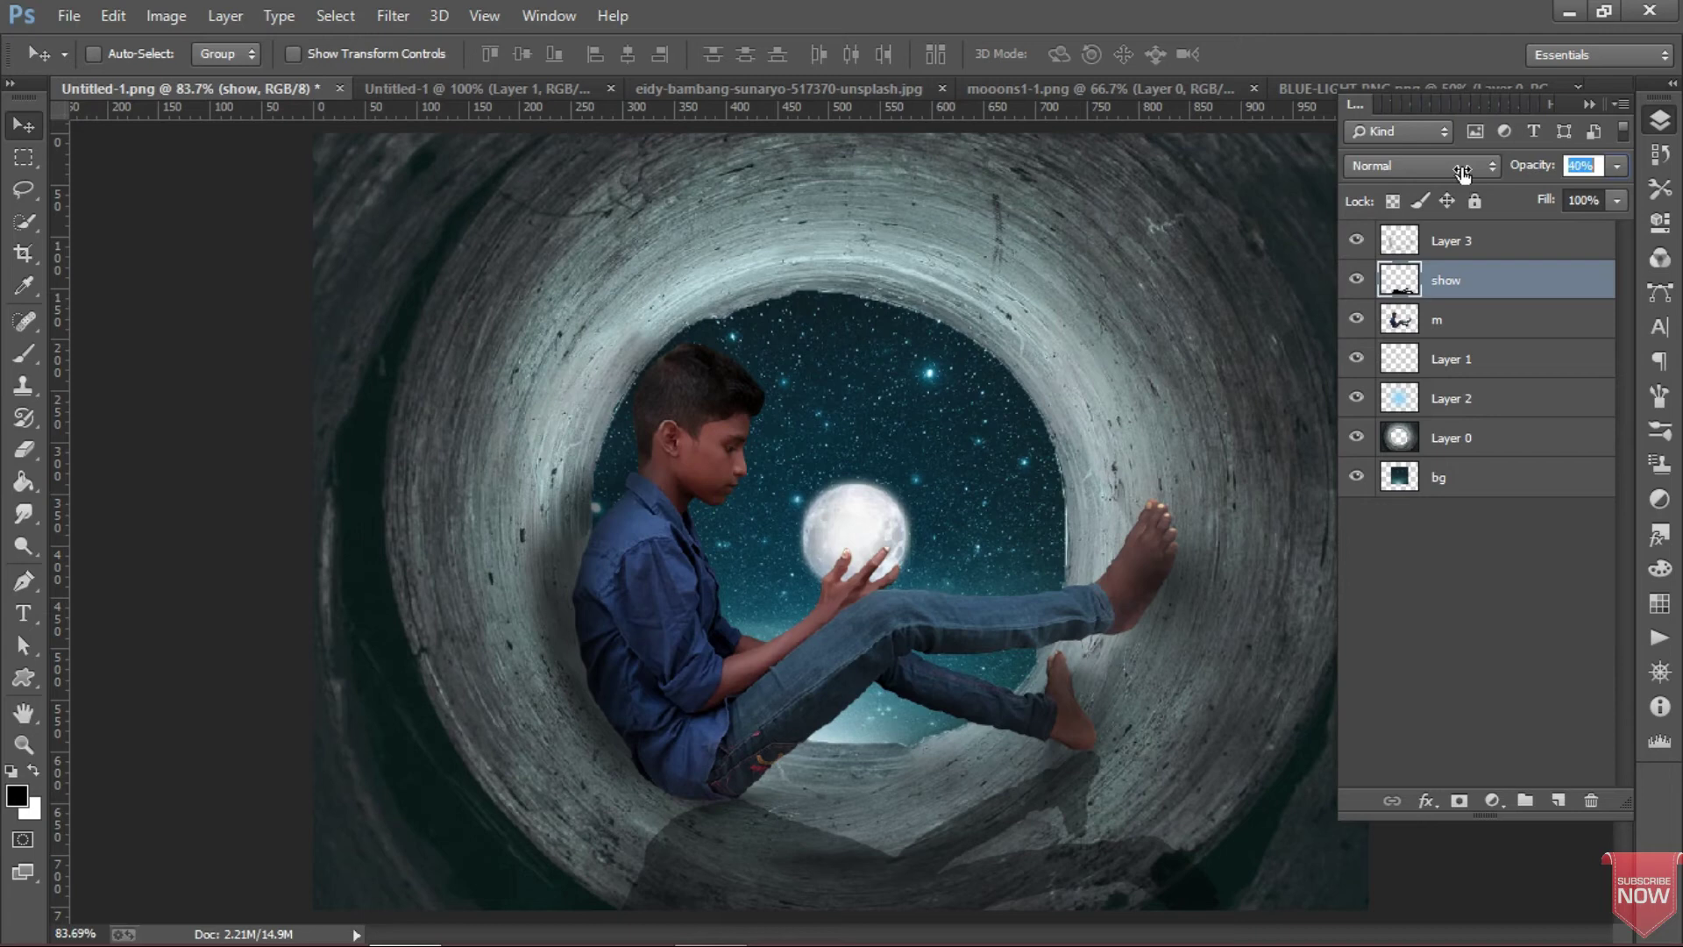
{"action": "mouse_move", "coordinate": [1532, 170]}
{"action": "left_mouse_down"}
{"action": "mouse_move", "coordinate": [1497, 173]}
{"action": "mouse_move", "coordinate": [1515, 169]}
{"action": "left_mouse_up"}
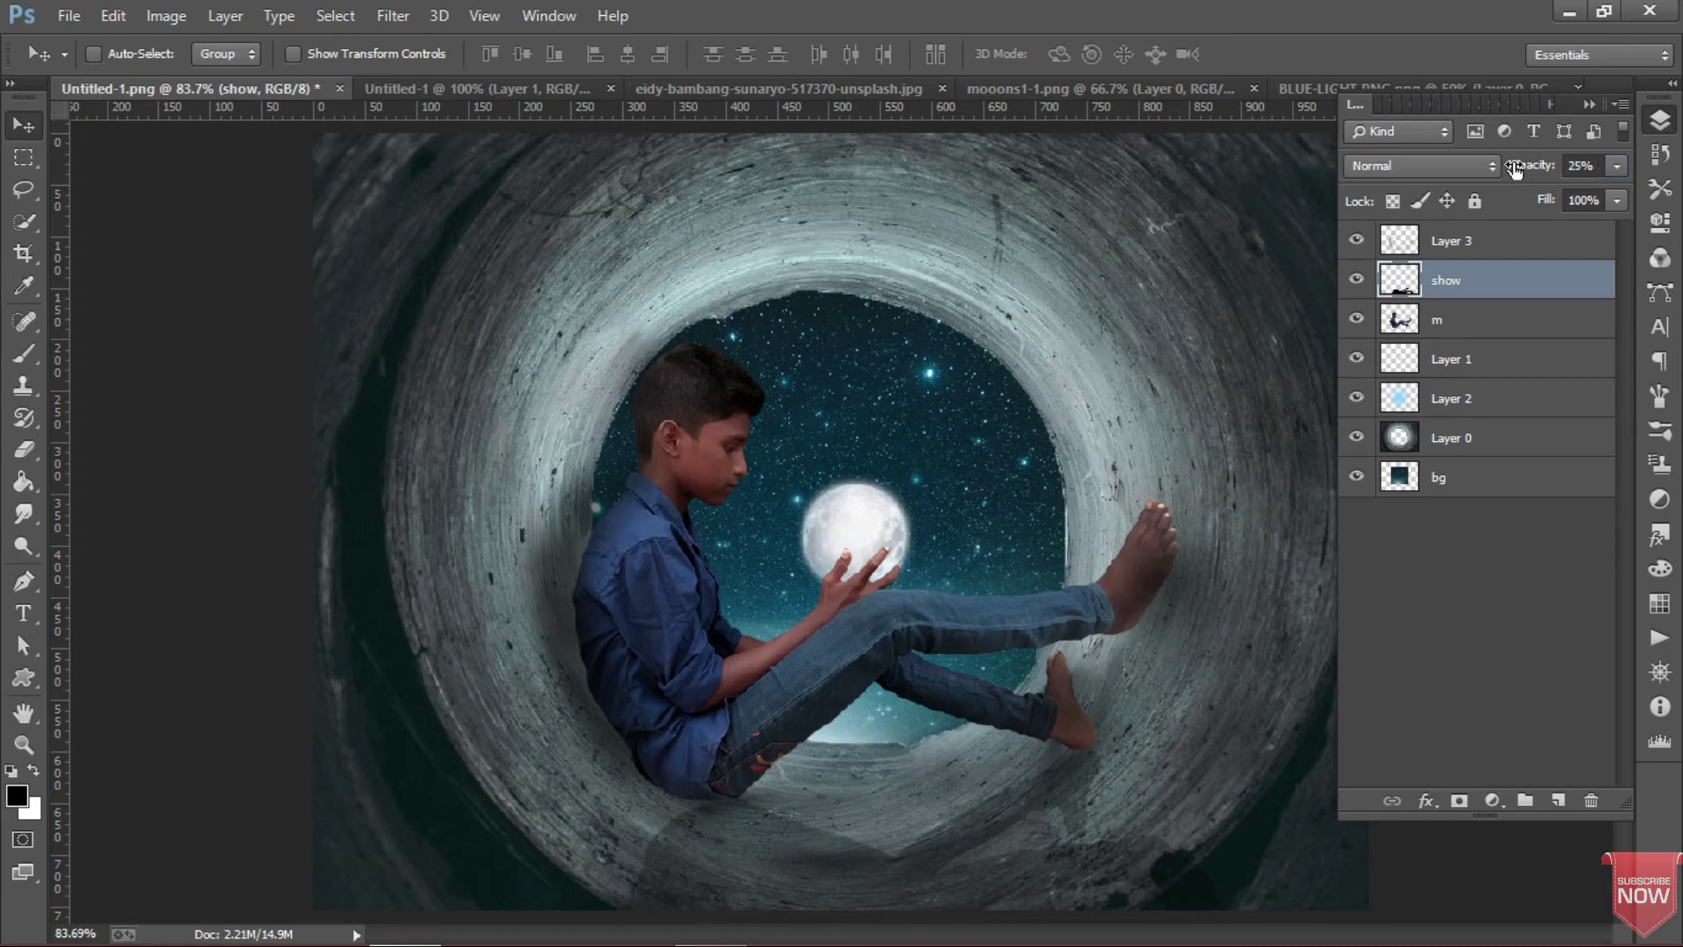
{"action": "left_click_drag", "start_coordinate": [1358, 246], "coordinate": [1358, 344]}
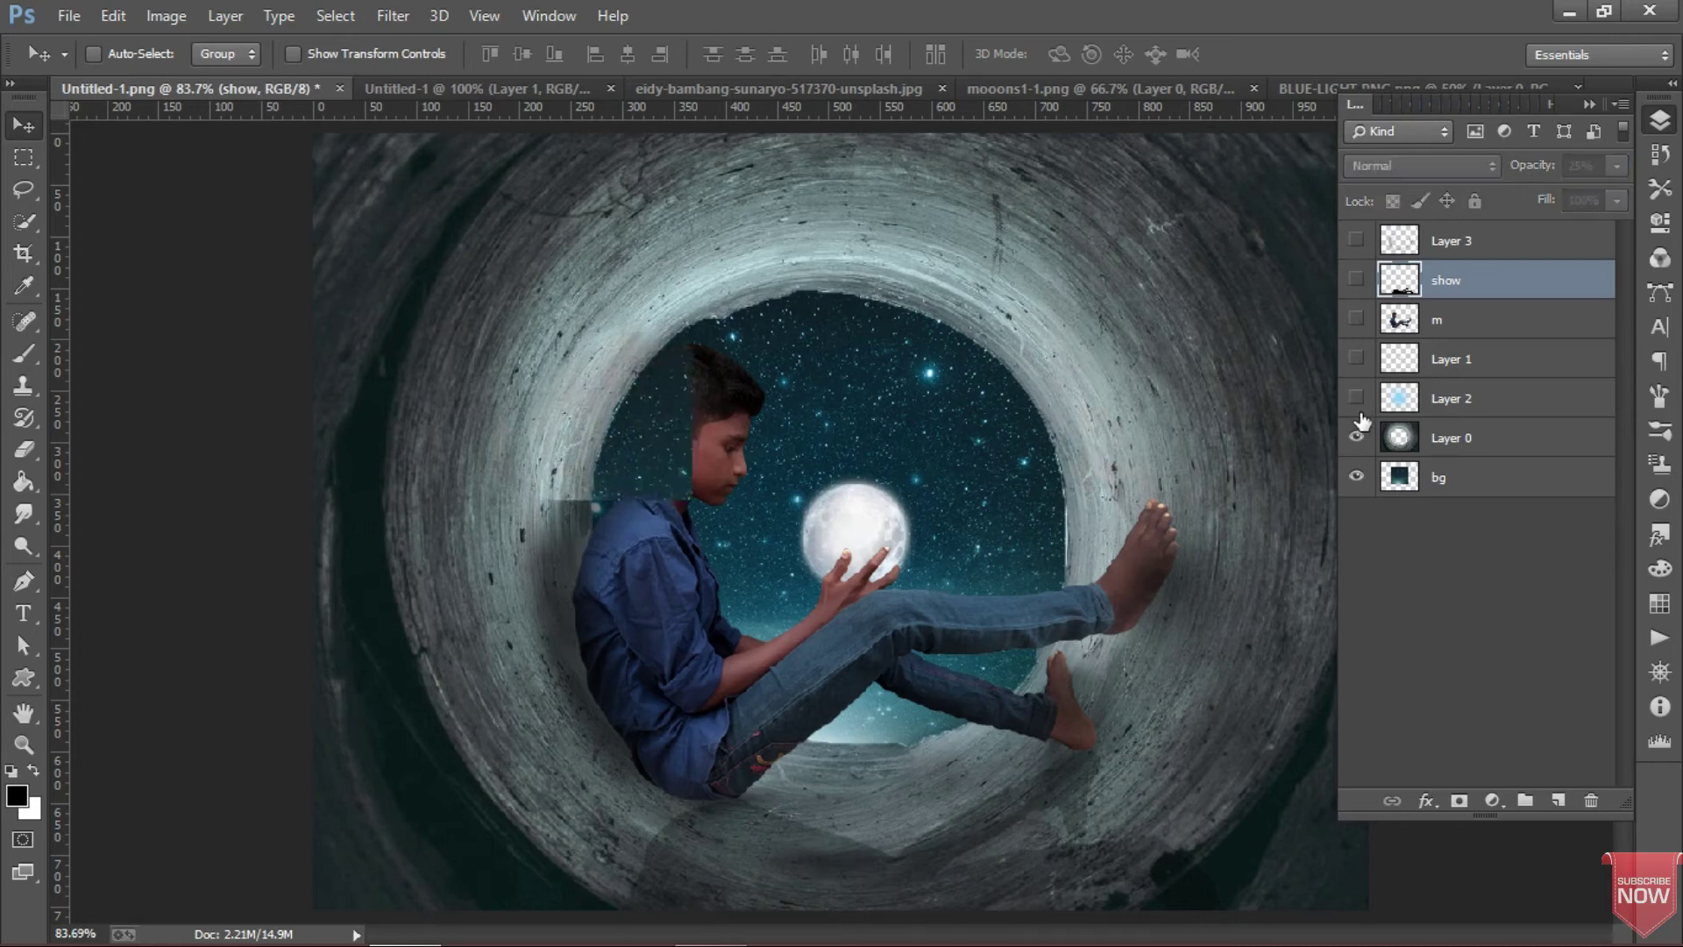
{"action": "left_click", "coordinate": [1355, 254]}
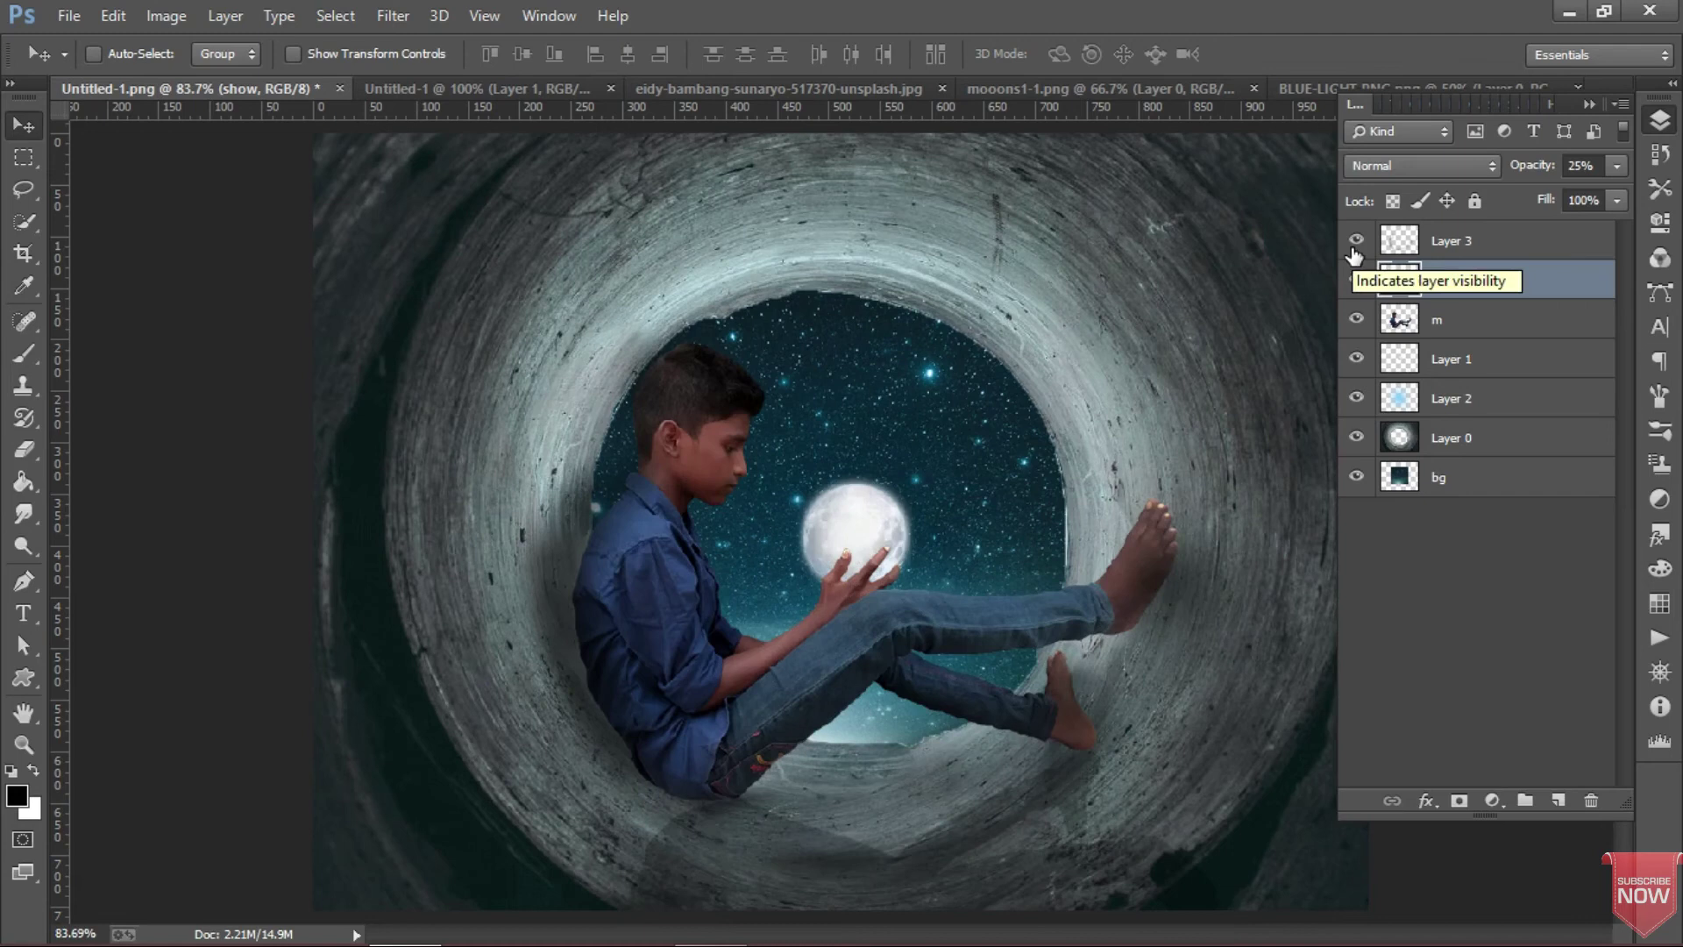
{"action": "left_click", "coordinate": [1401, 240]}
{"action": "left_click", "coordinate": [1451, 282]}
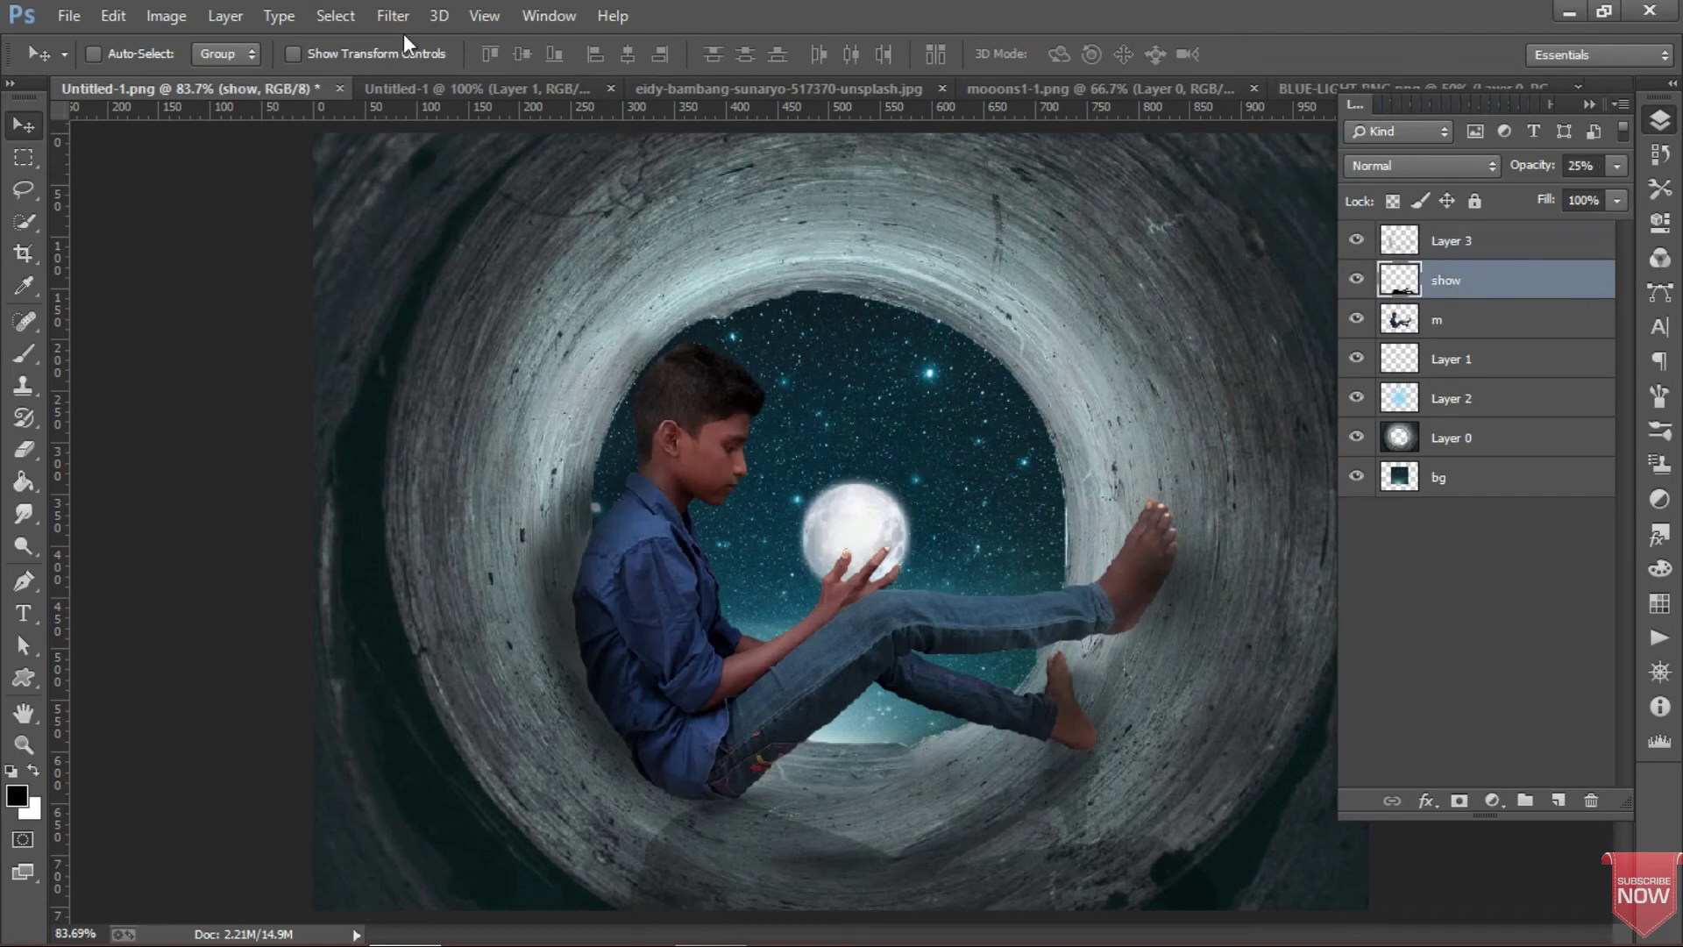
{"action": "left_click", "coordinate": [393, 16]}
{"action": "left_click", "coordinate": [997, 247]}
{"action": "left_click", "coordinate": [1438, 329]}
Step: Merge Layer 3 down, then merge all visible layers into one show layer
{"action": "left_click", "coordinate": [393, 16]}
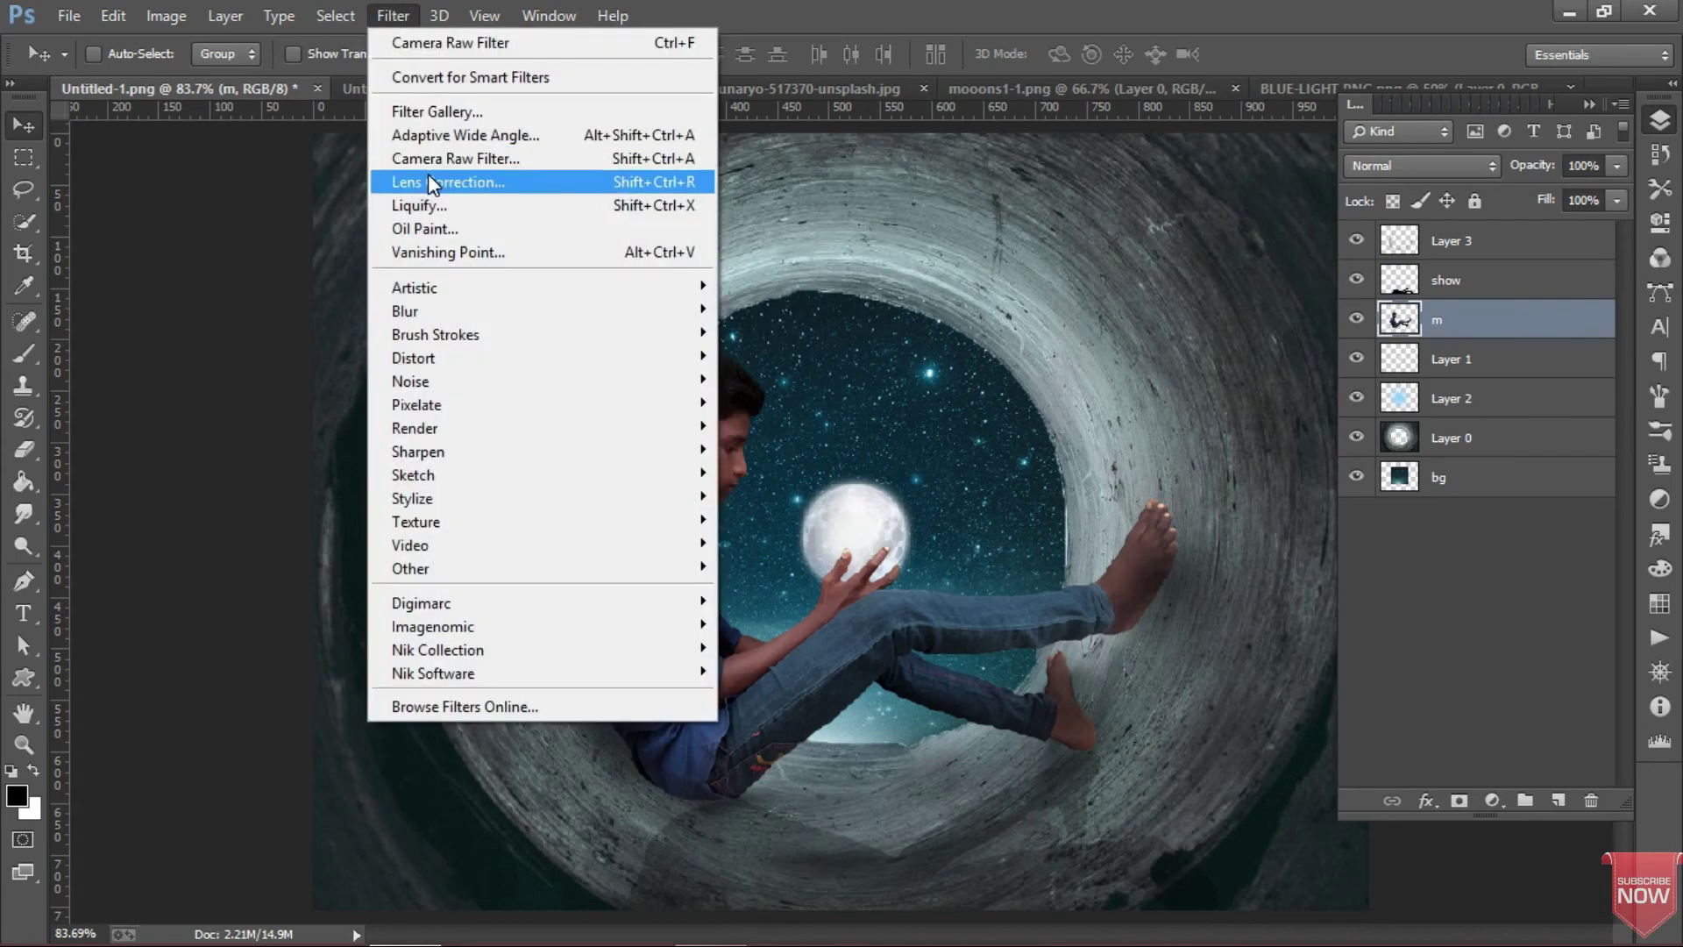
{"action": "left_click", "coordinate": [824, 204]}
{"action": "left_click", "coordinate": [1527, 249]}
{"action": "right_click", "coordinate": [1526, 250]}
{"action": "left_click", "coordinate": [1149, 756]}
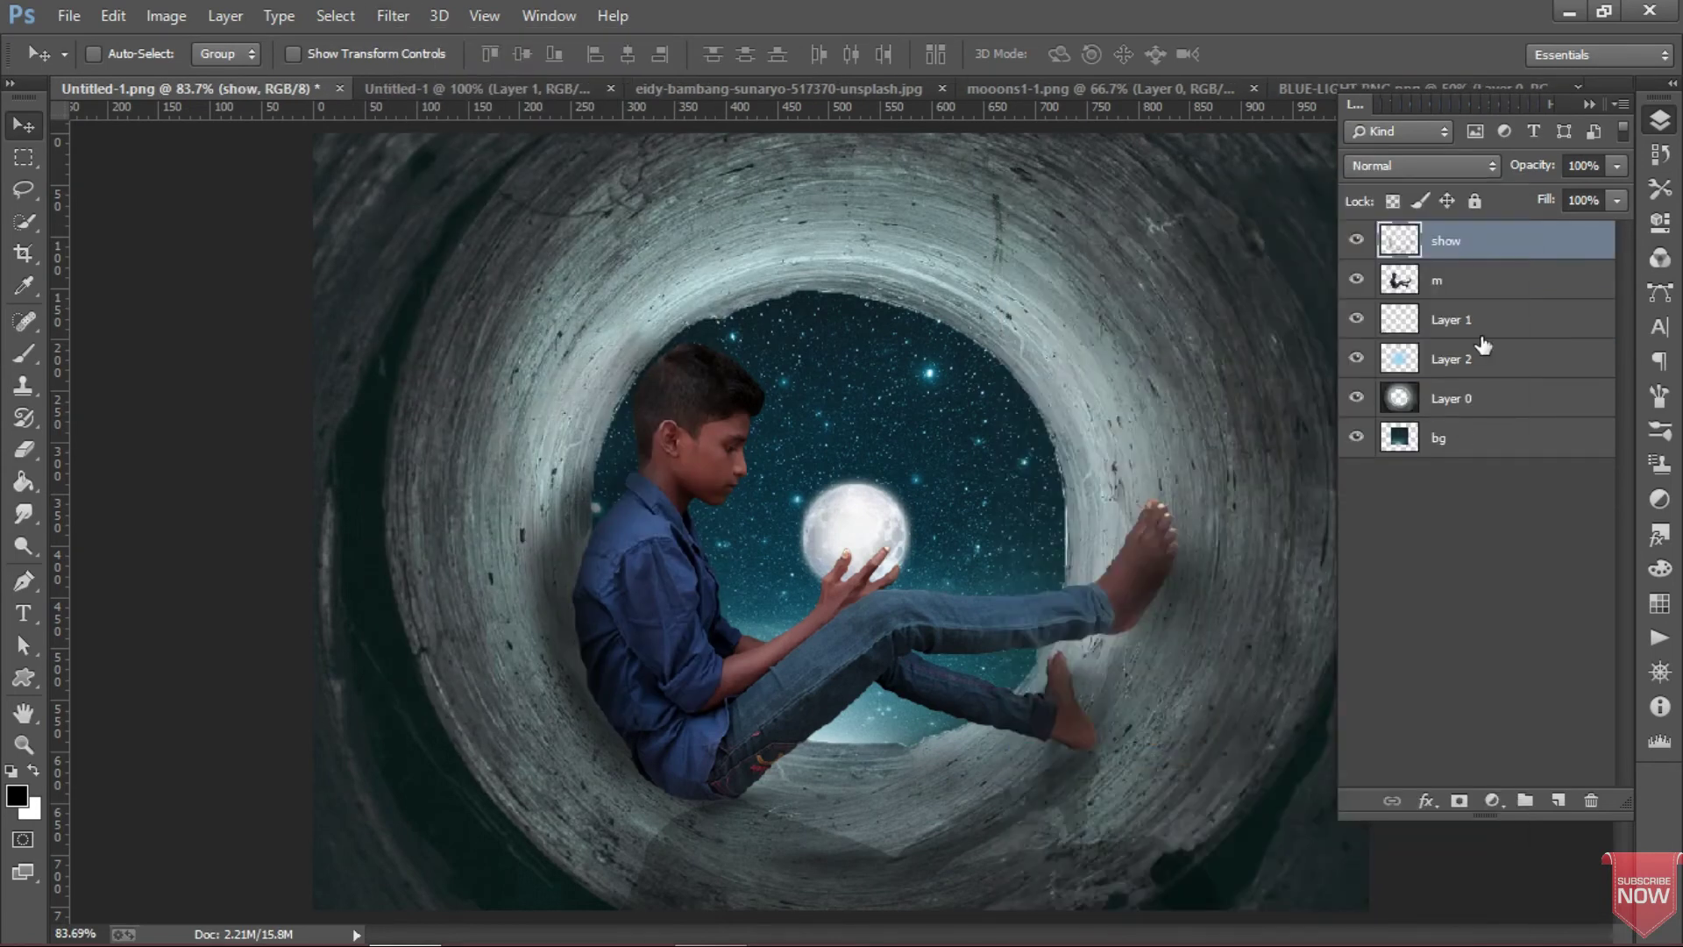
{"action": "right_click", "coordinate": [1495, 261]}
{"action": "left_click", "coordinate": [1087, 775]}
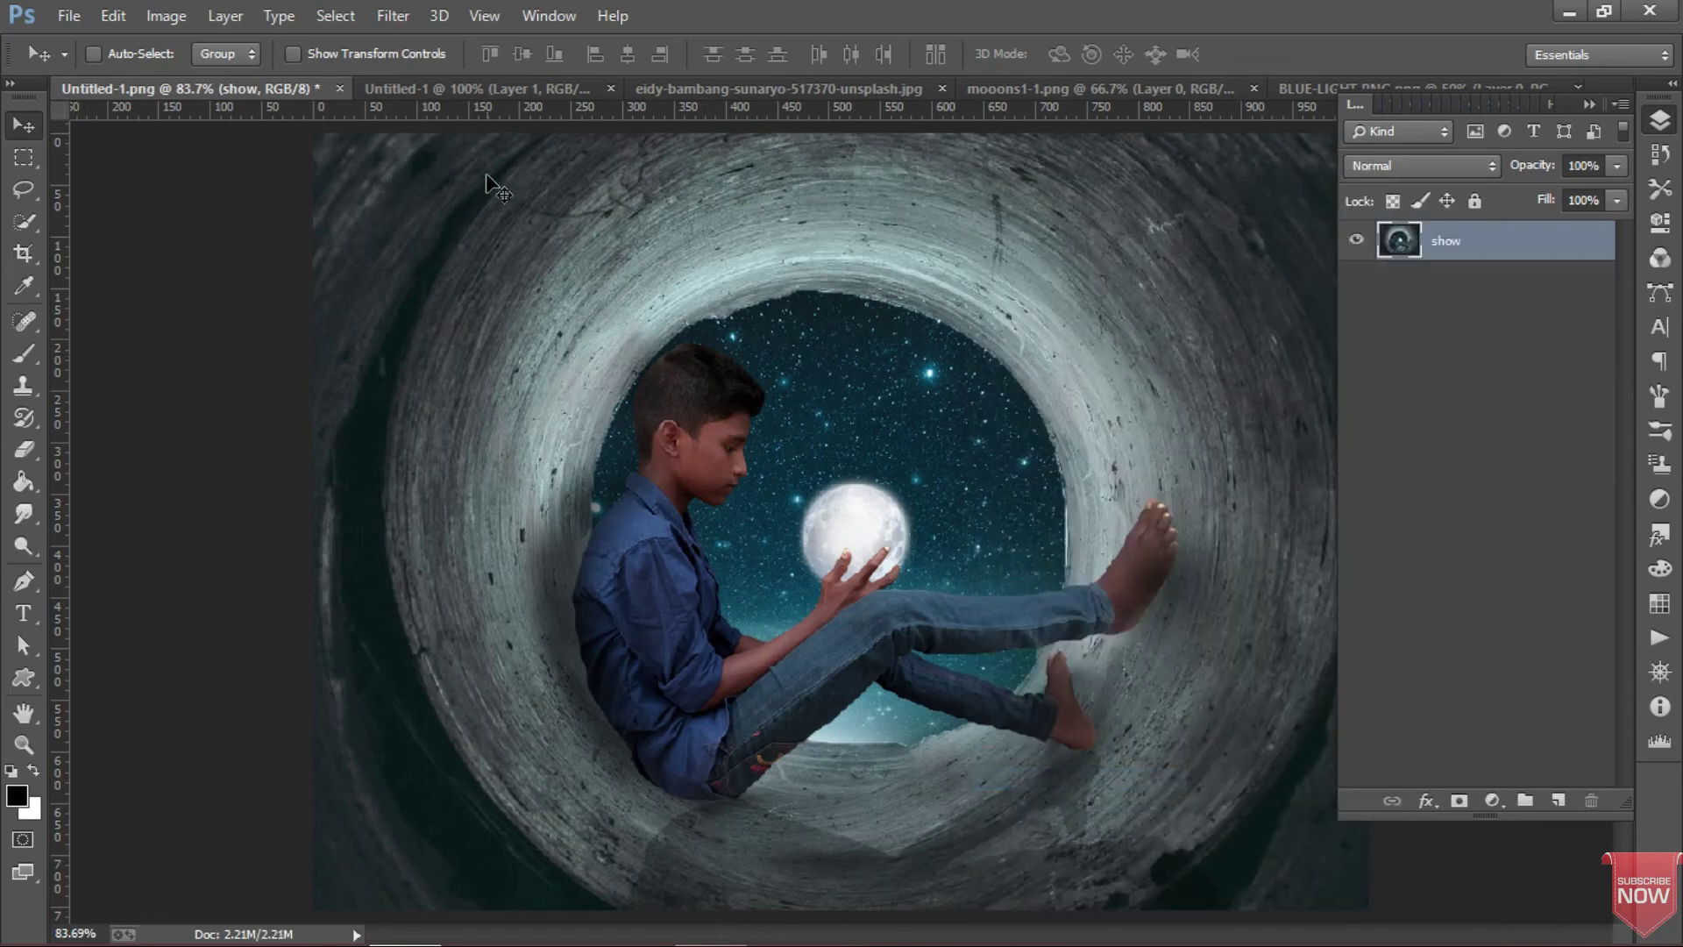
{"action": "left_click", "coordinate": [393, 16]}
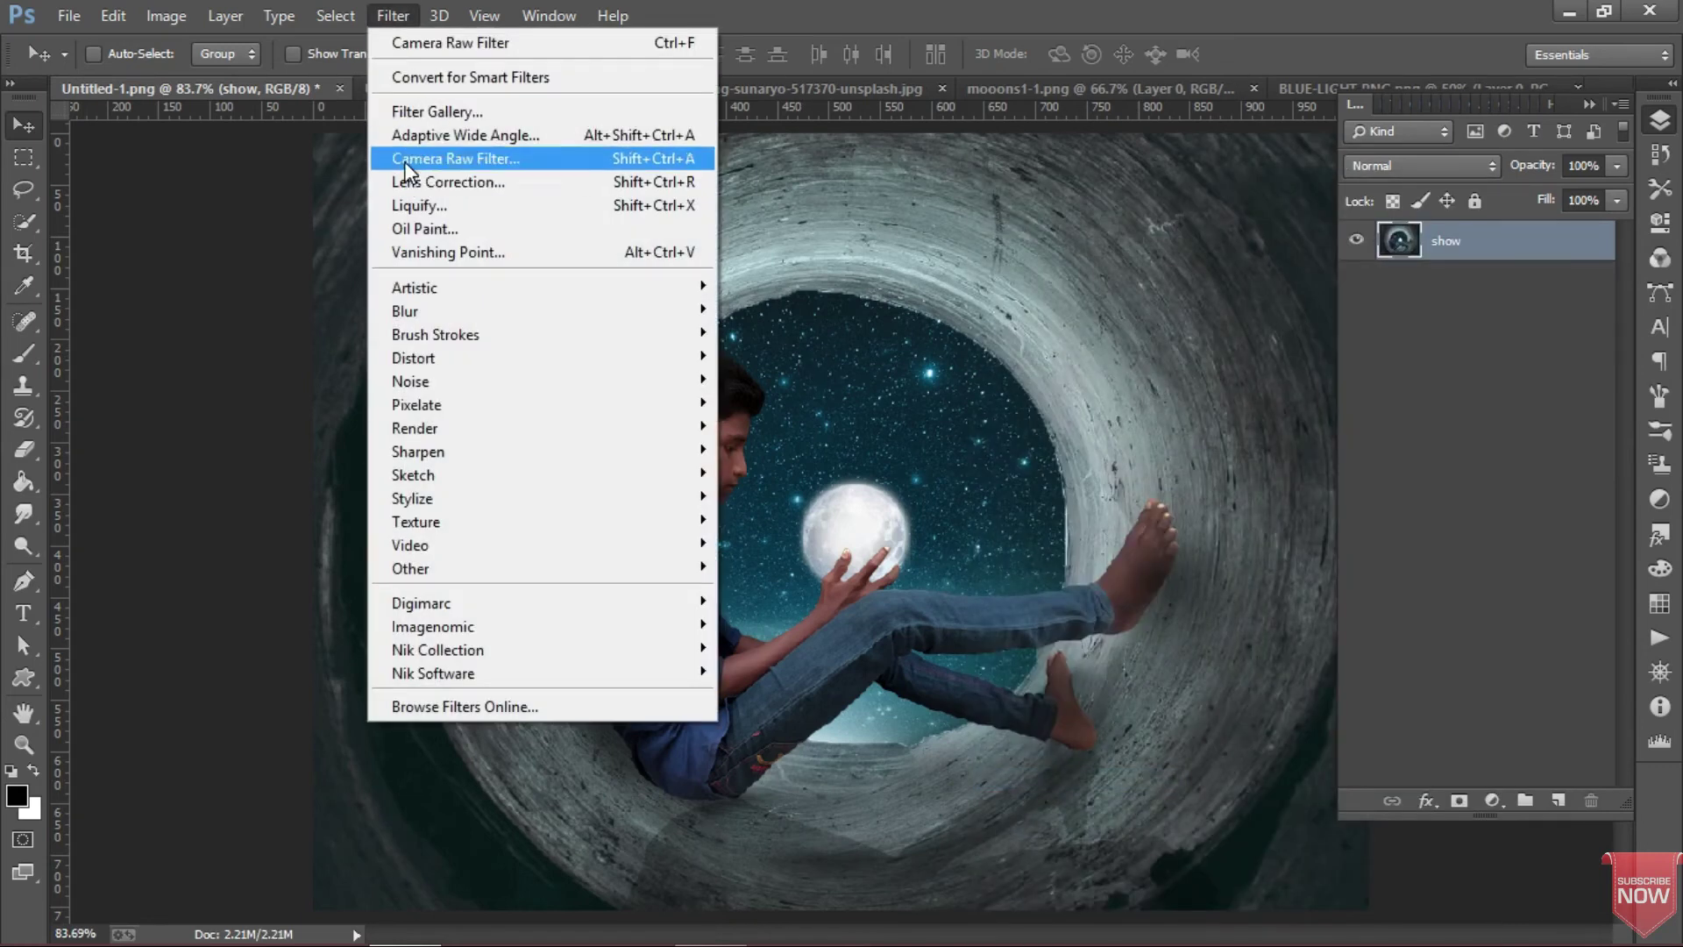
Step: In Camera Raw, sharpen with Amount 60, Detail 35 and Masking 76
{"action": "left_click", "coordinate": [403, 160]}
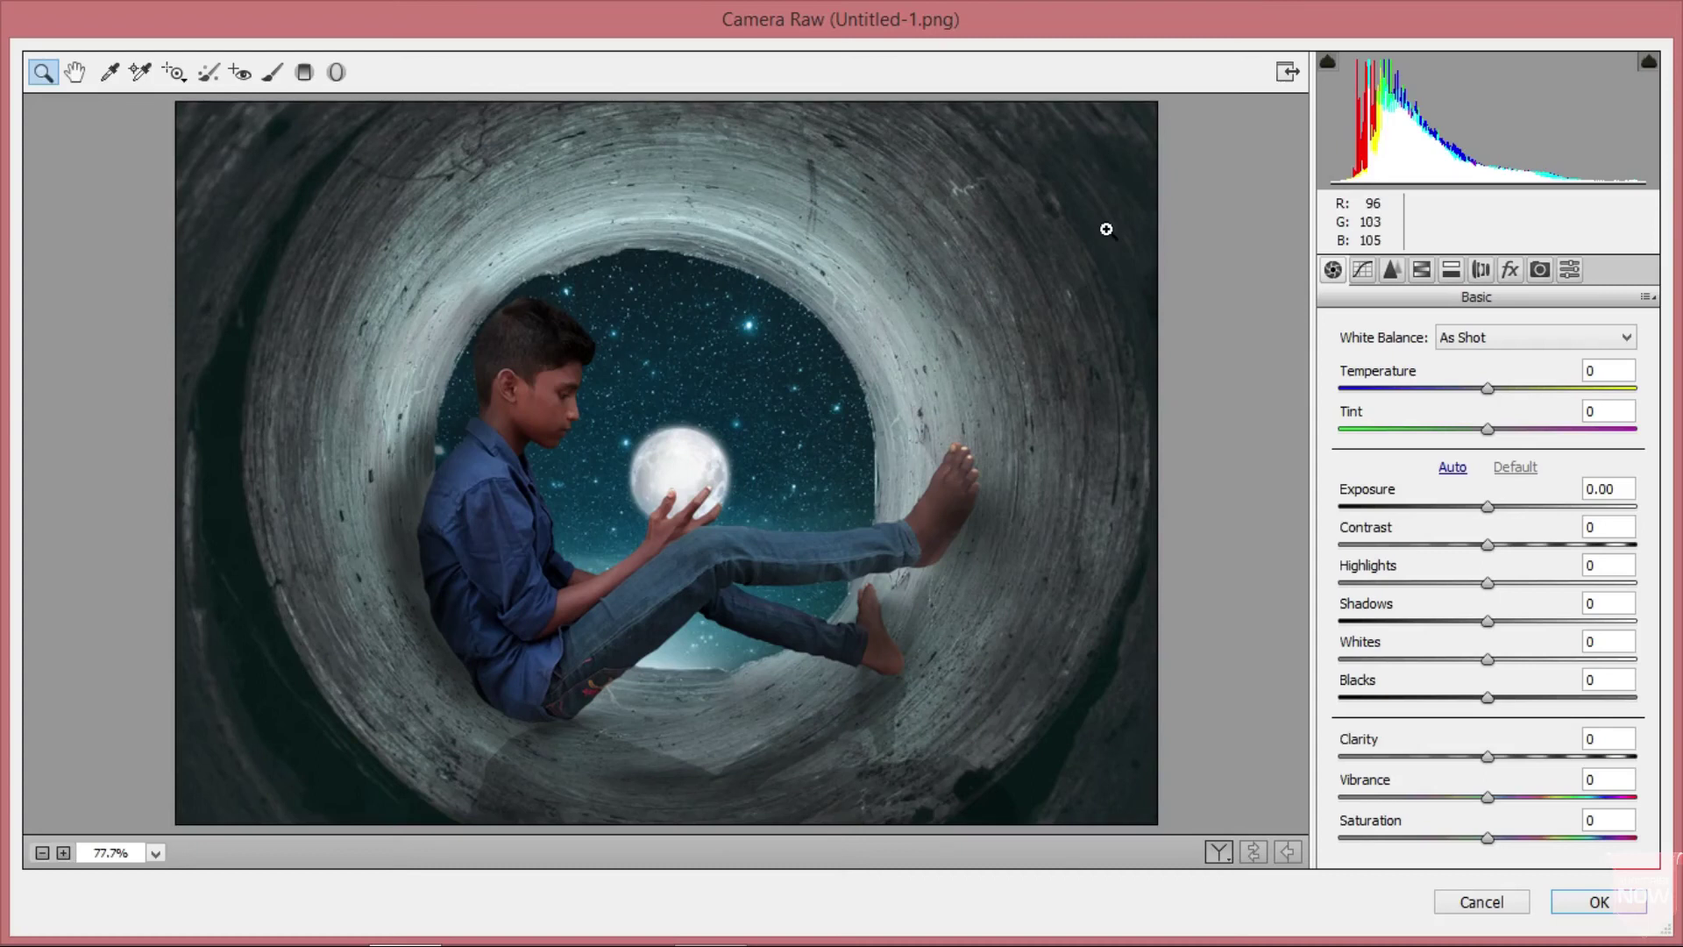
{"action": "left_click", "coordinate": [1398, 266]}
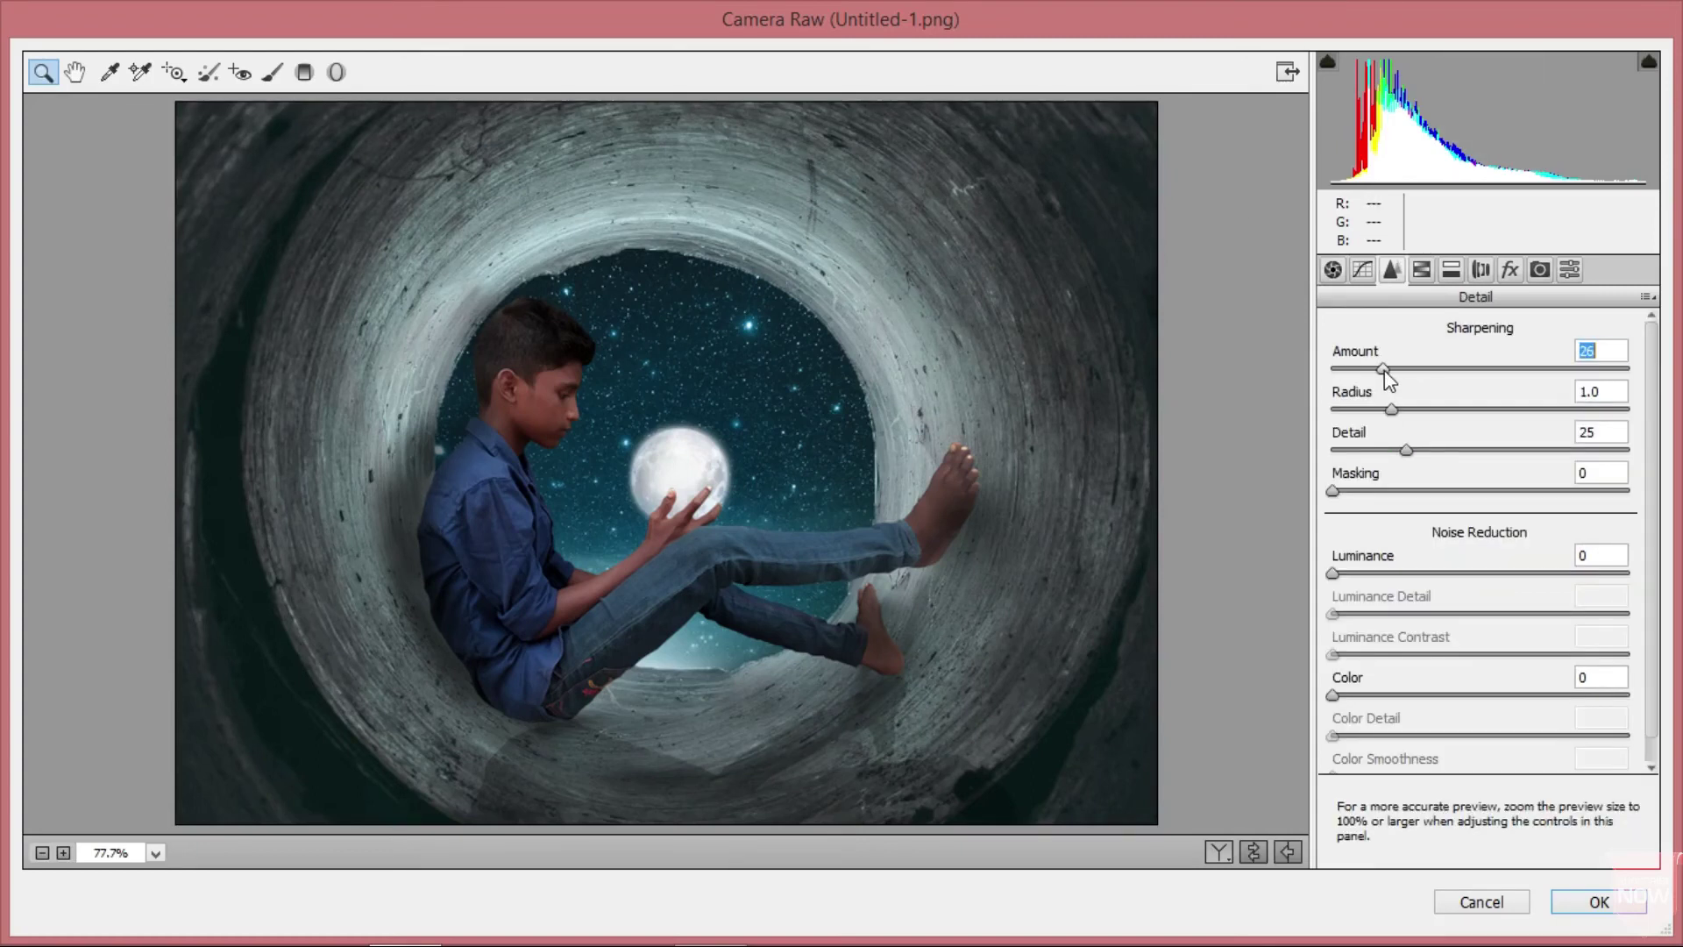
{"action": "left_click", "coordinate": [1387, 369]}
{"action": "left_click", "coordinate": [1420, 450]}
{"action": "left_click", "coordinate": [1402, 491]}
{"action": "left_click_drag", "start_coordinate": [1470, 493], "coordinate": [1550, 492]}
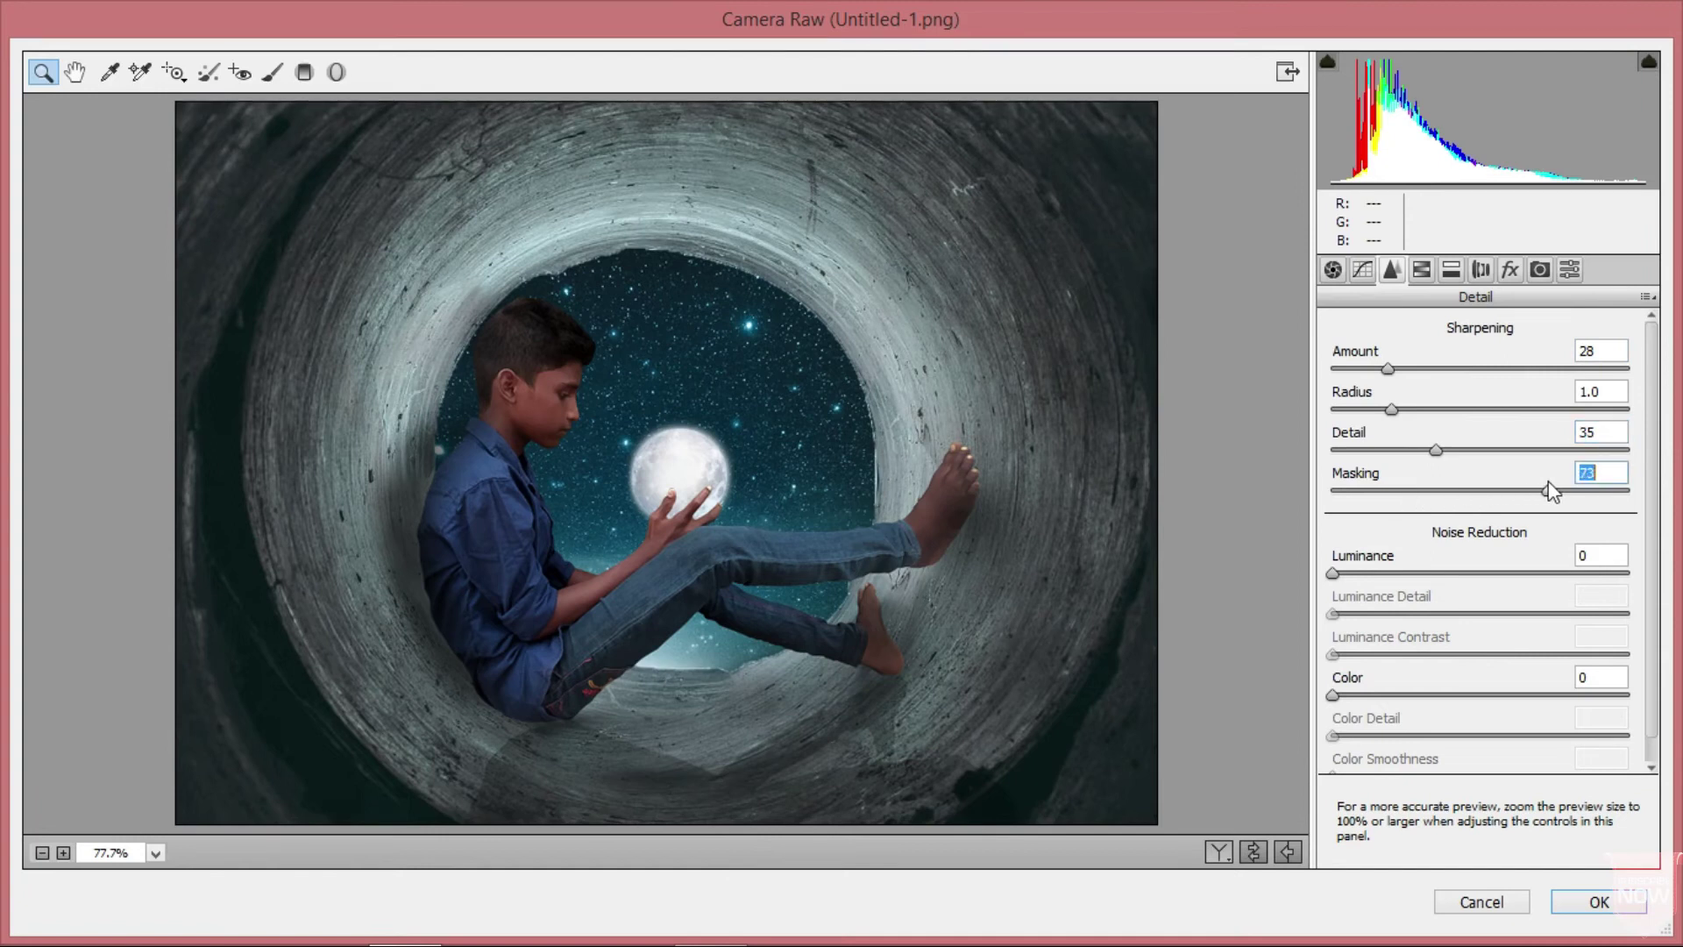
{"action": "left_click_drag", "start_coordinate": [1473, 368], "coordinate": [1451, 370]}
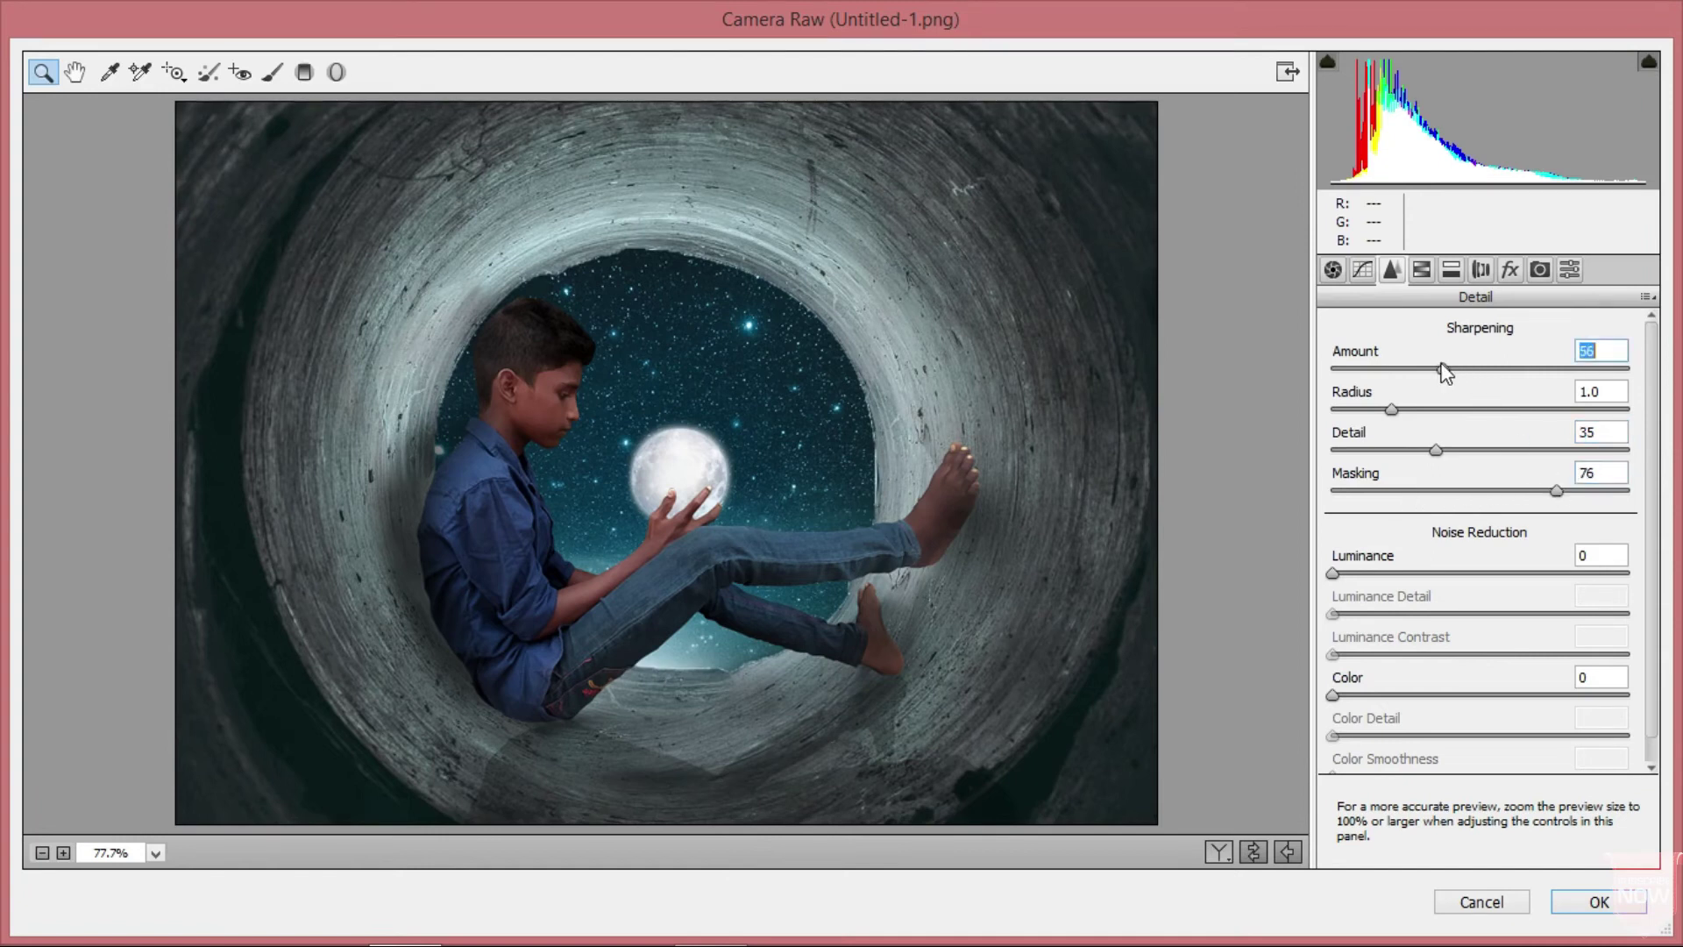
Step: In HSL, set hue Blues +11, Aquas +31 and saturation Blues +20, Aquas +14
{"action": "left_click", "coordinate": [1422, 270]}
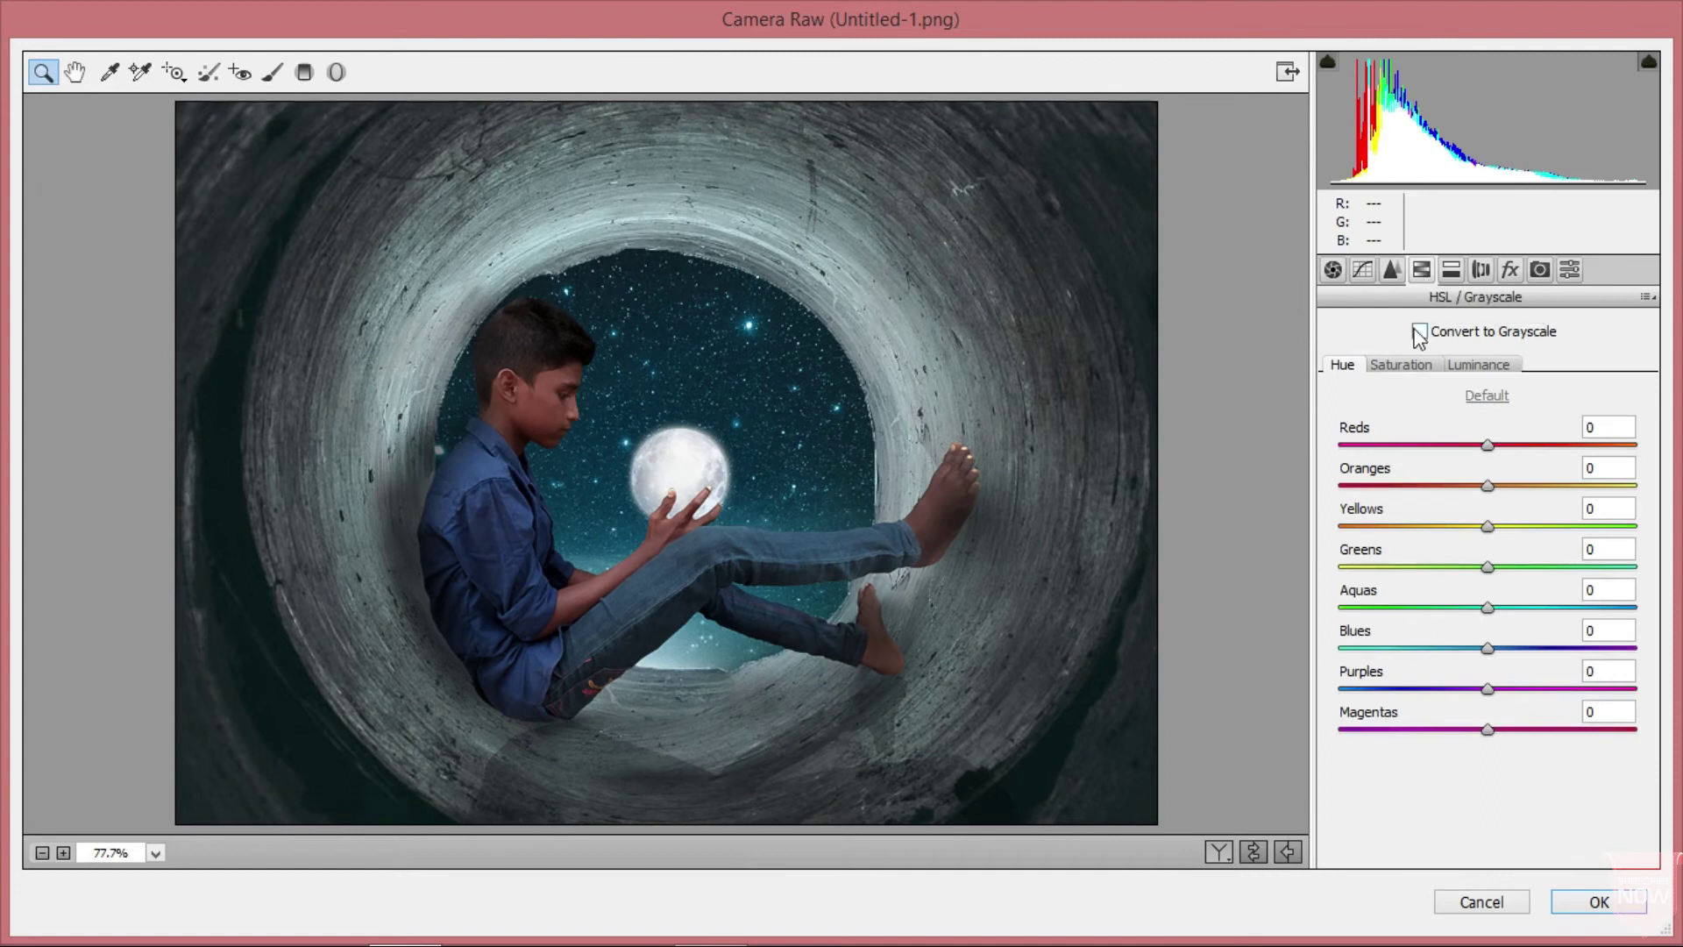
{"action": "mouse_move", "coordinate": [1495, 656]}
{"action": "left_mouse_down"}
{"action": "mouse_move", "coordinate": [1605, 627]}
{"action": "mouse_move", "coordinate": [1506, 648]}
{"action": "mouse_move", "coordinate": [1525, 648]}
{"action": "mouse_move", "coordinate": [1531, 605]}
{"action": "mouse_move", "coordinate": [1524, 649]}
{"action": "mouse_move", "coordinate": [1508, 608]}
{"action": "left_mouse_up"}
{"action": "left_click", "coordinate": [1421, 366]}
{"action": "left_click", "coordinate": [1352, 364]}
{"action": "left_click", "coordinate": [1402, 366]}
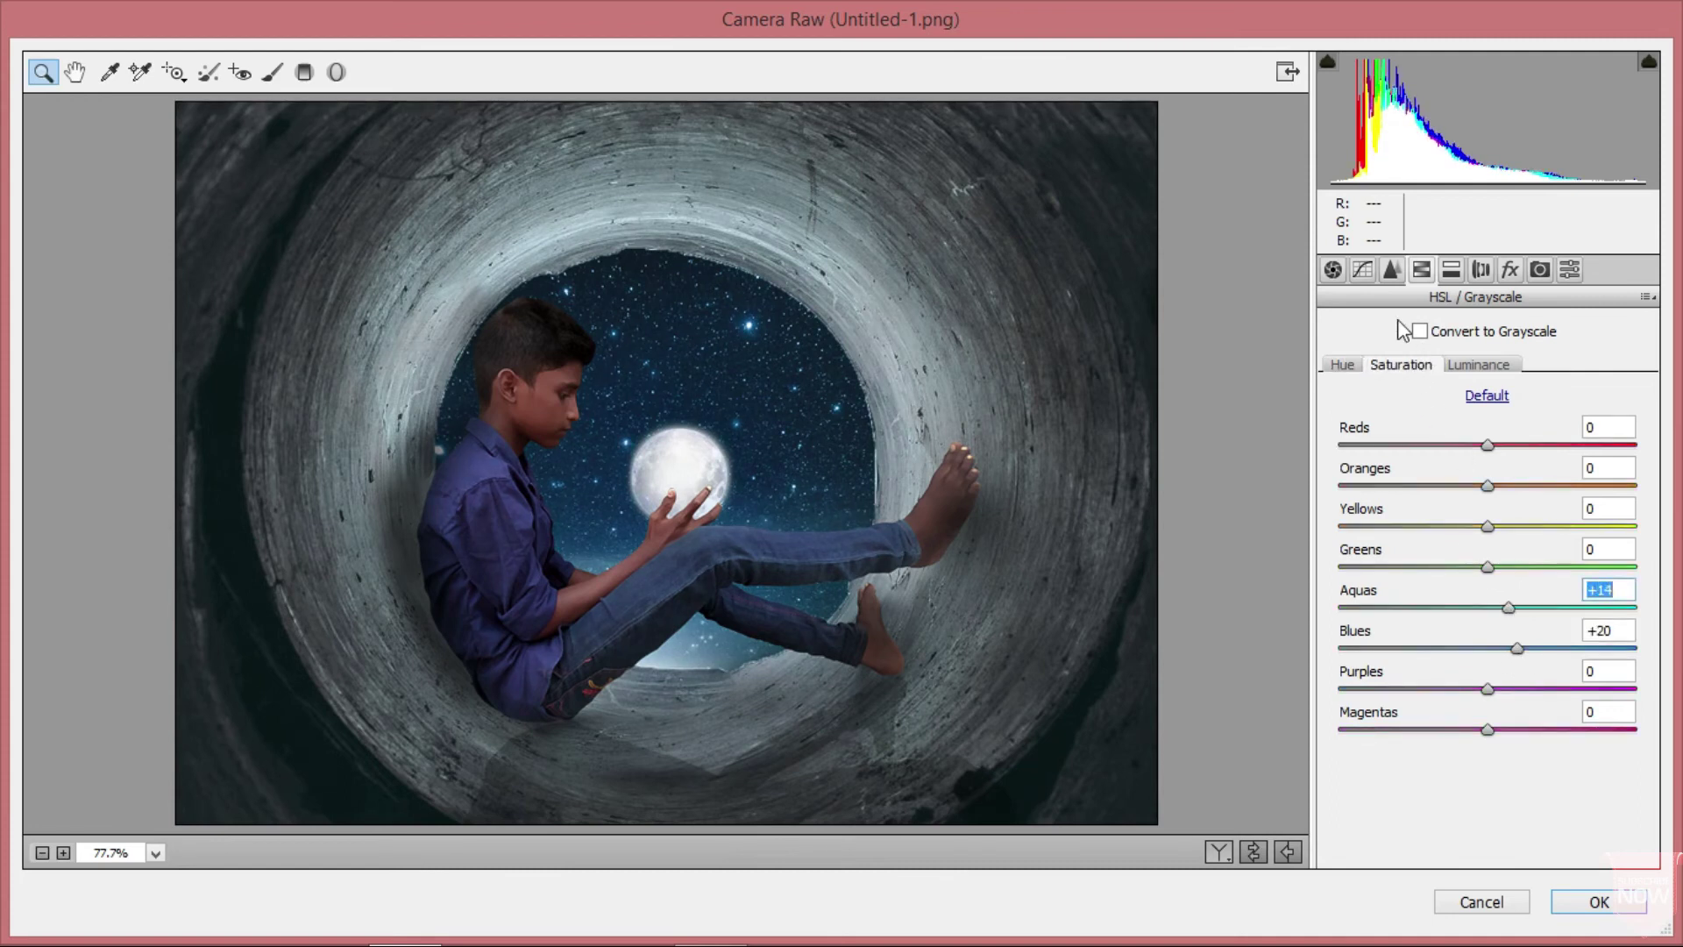
Step: Try adding film grain, remove it again, and glance at calibration and tone curve
{"action": "left_click", "coordinate": [1480, 271]}
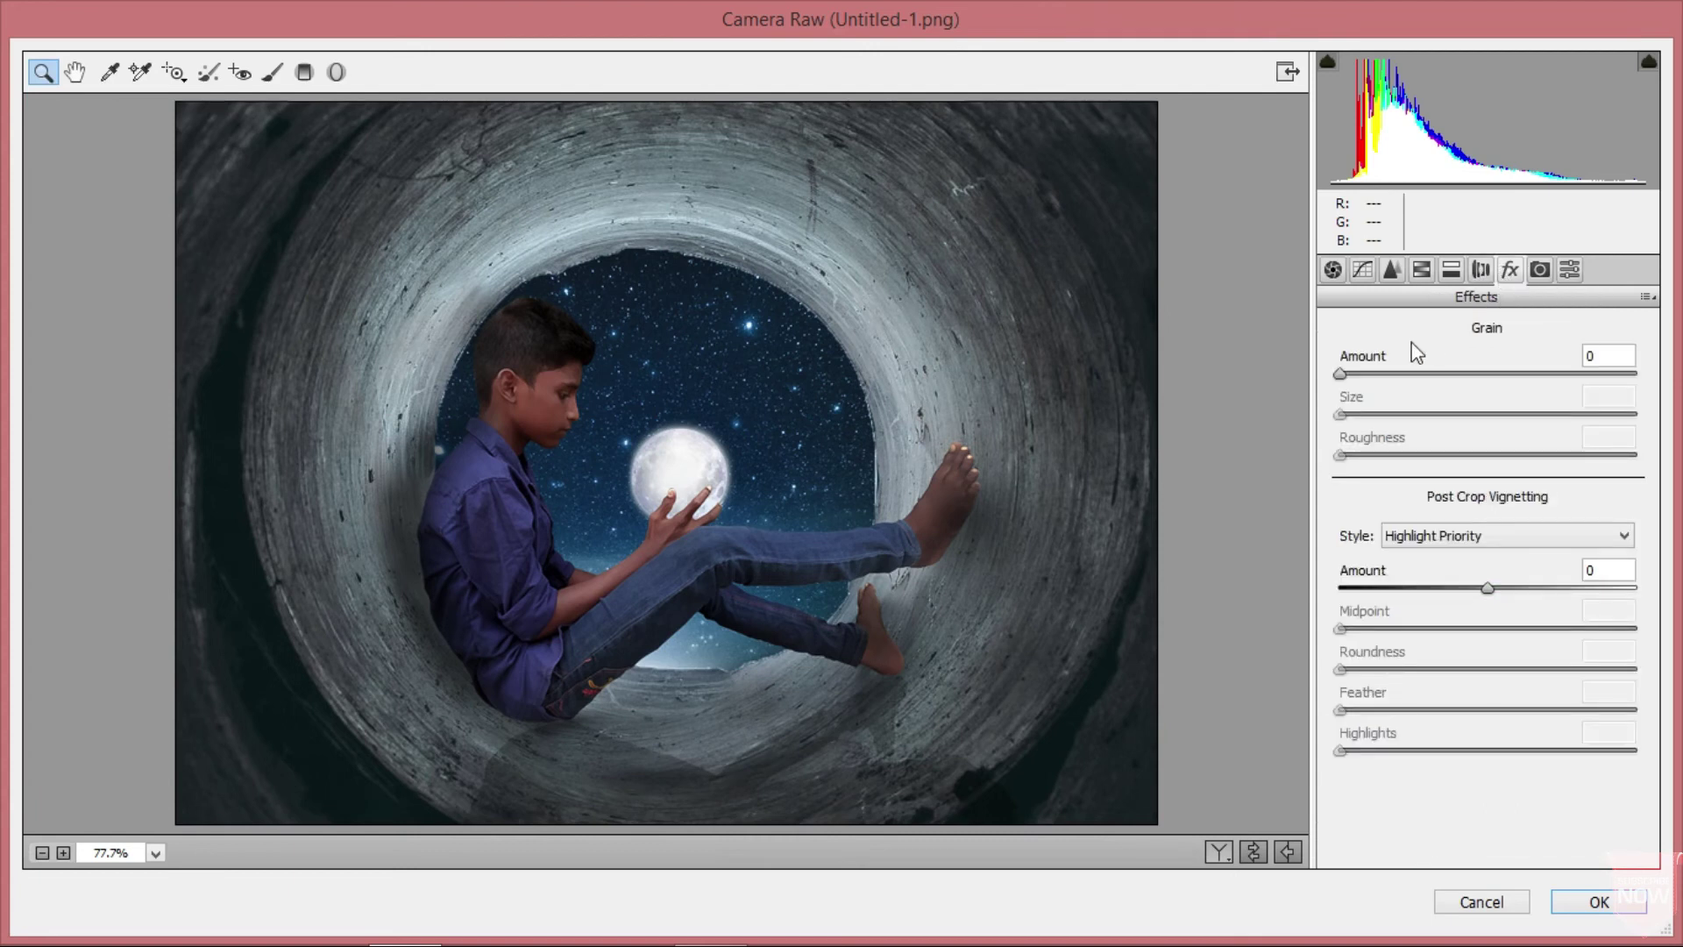
{"action": "left_click", "coordinate": [1370, 374]}
{"action": "left_click", "coordinate": [1539, 270]}
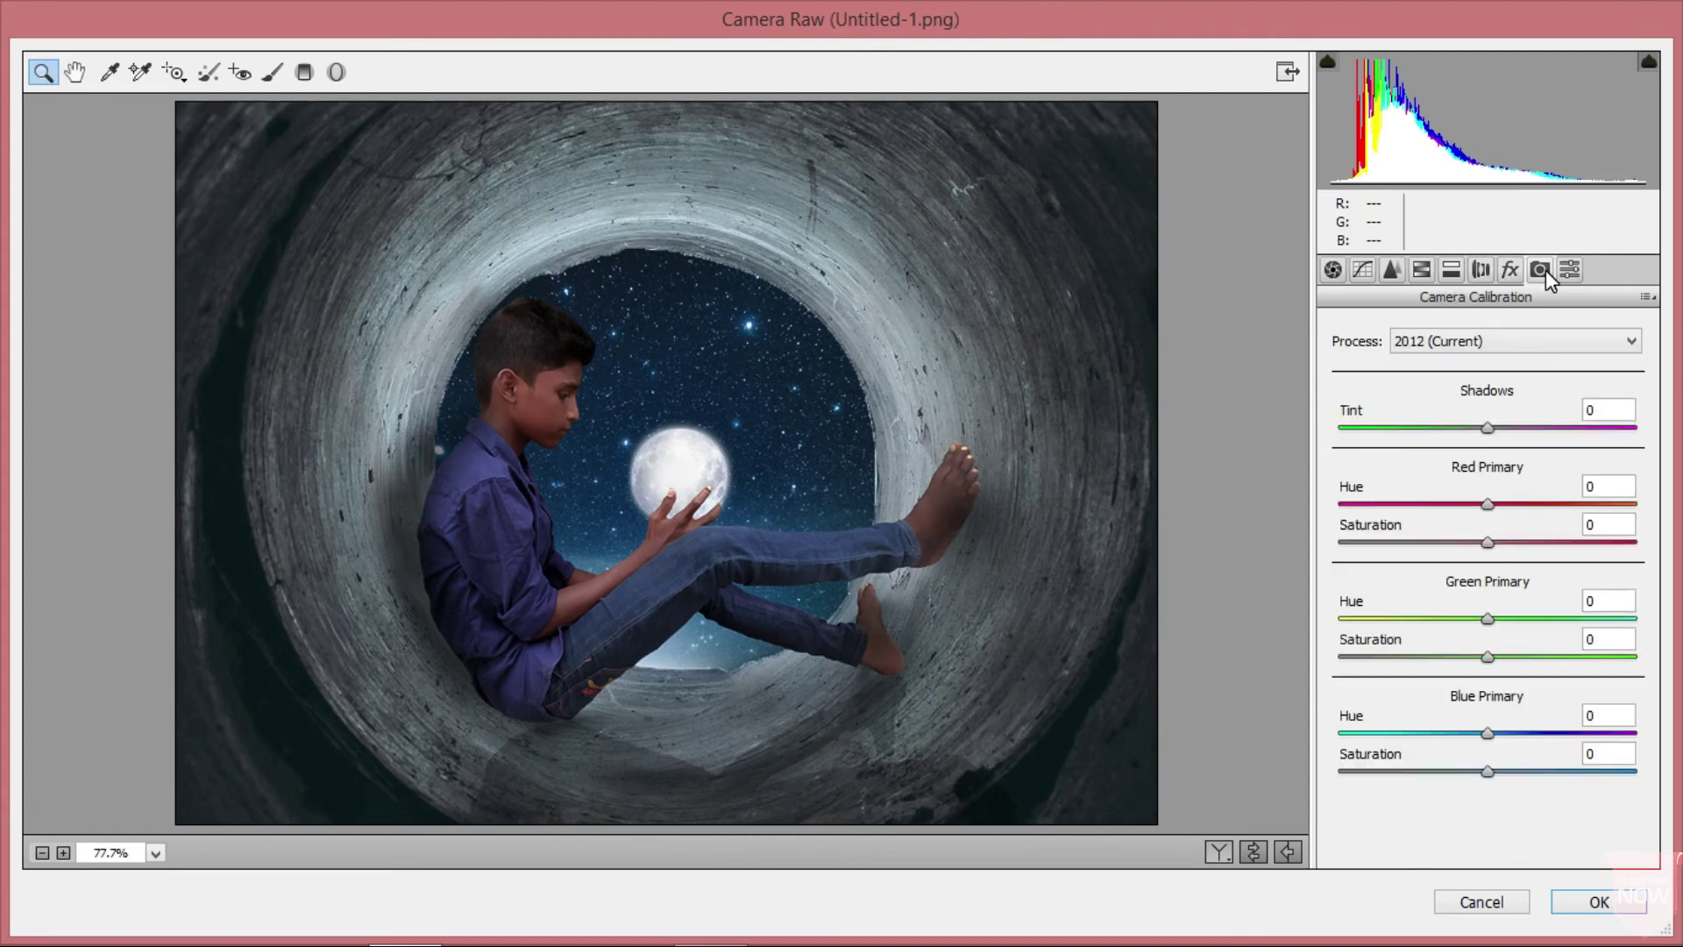
{"action": "left_click", "coordinate": [1540, 270]}
{"action": "left_click_drag", "start_coordinate": [1372, 374], "coordinate": [1330, 386]}
{"action": "left_click", "coordinate": [1364, 274]}
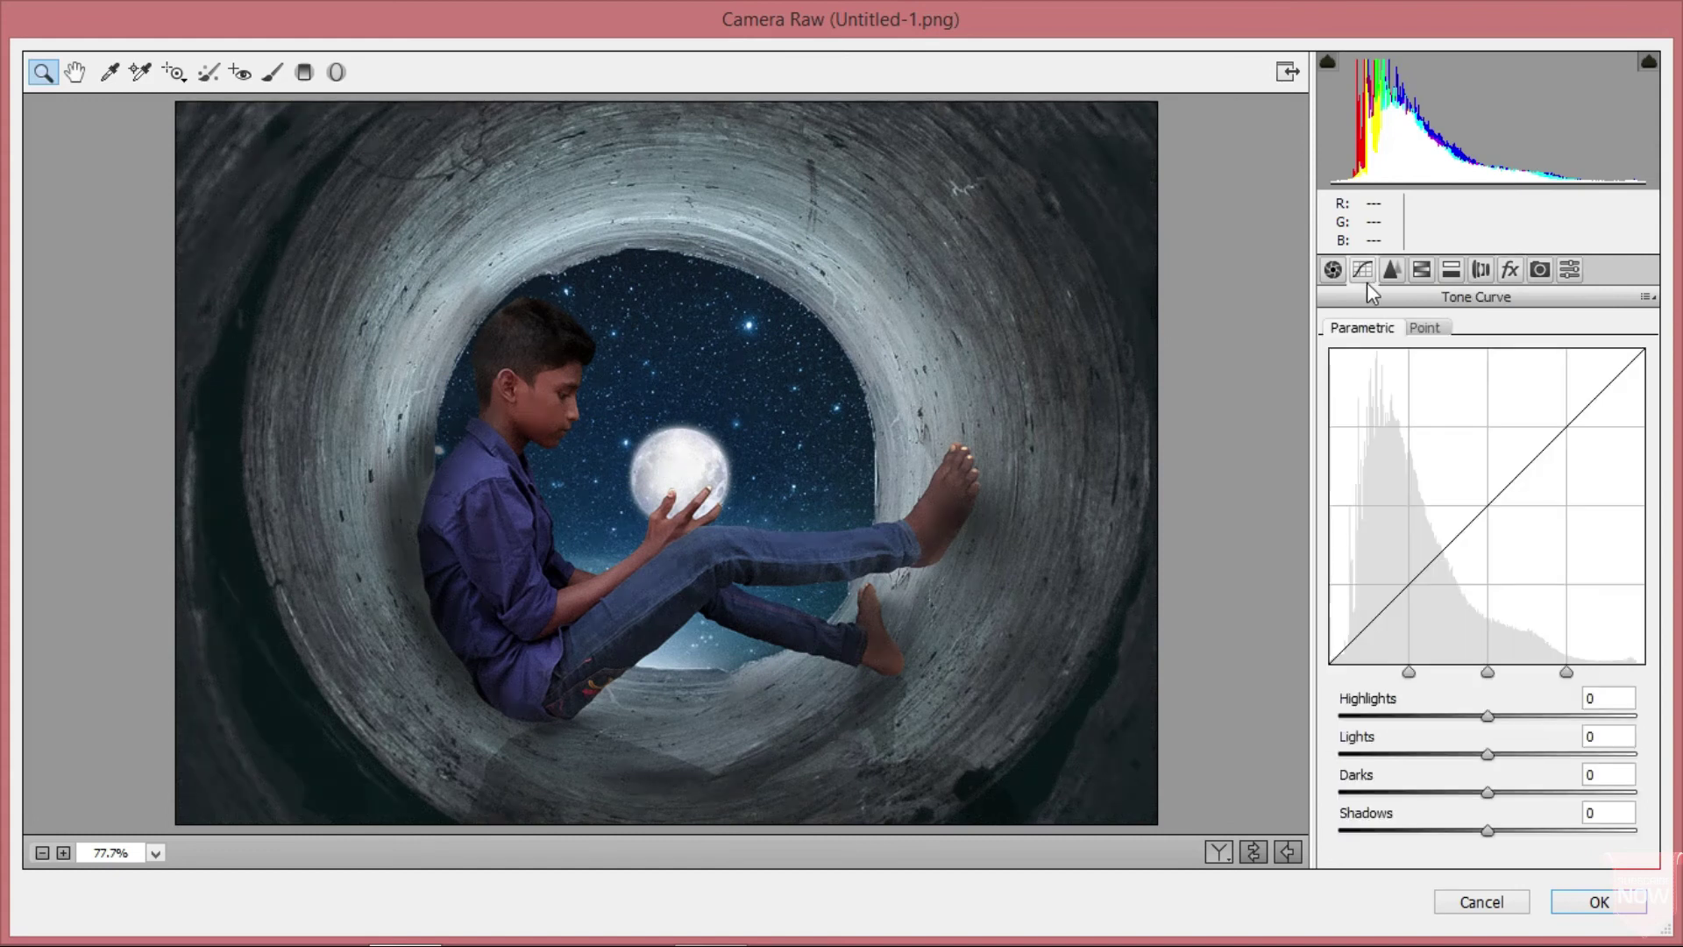
{"action": "left_click", "coordinate": [1362, 271]}
{"action": "left_click", "coordinate": [1334, 271]}
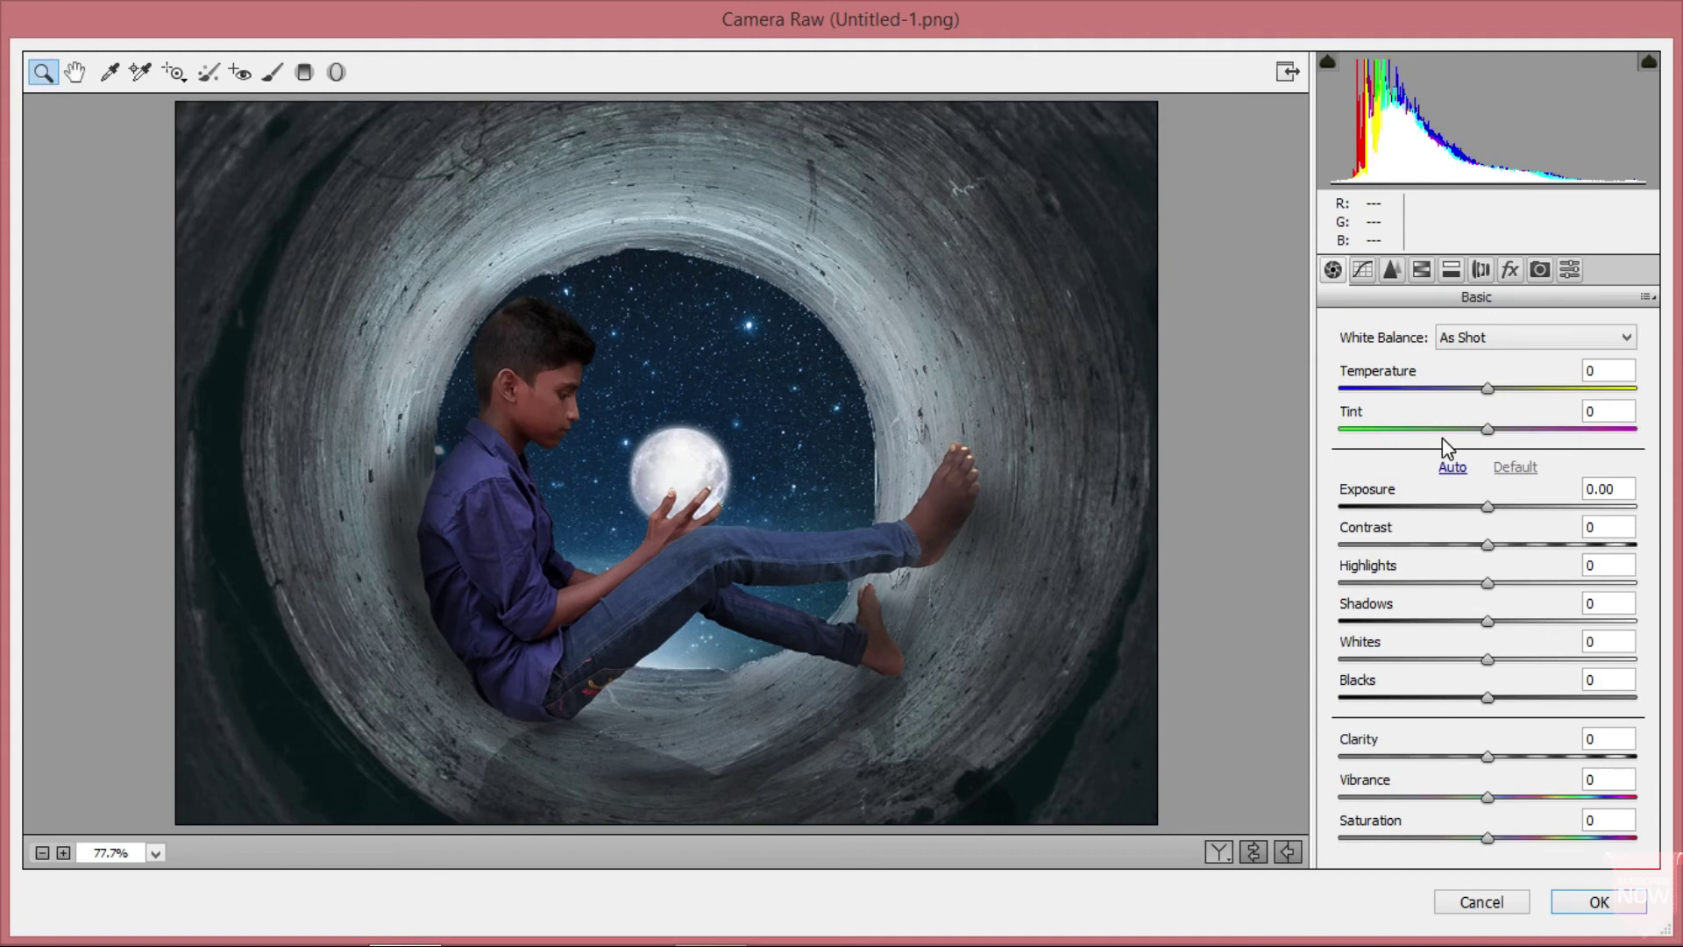
Step: Set Contrast +14, Highlights -4, Vibrance +7, Saturation +14, Temperature -4 and apply the filter
{"action": "mouse_move", "coordinate": [1493, 544]}
{"action": "left_mouse_down"}
{"action": "mouse_move", "coordinate": [1512, 541]}
{"action": "mouse_move", "coordinate": [1443, 588]}
{"action": "mouse_move", "coordinate": [1481, 585]}
{"action": "left_mouse_up"}
{"action": "left_click", "coordinate": [1490, 798]}
{"action": "left_click_drag", "start_coordinate": [1496, 796], "coordinate": [1509, 838]}
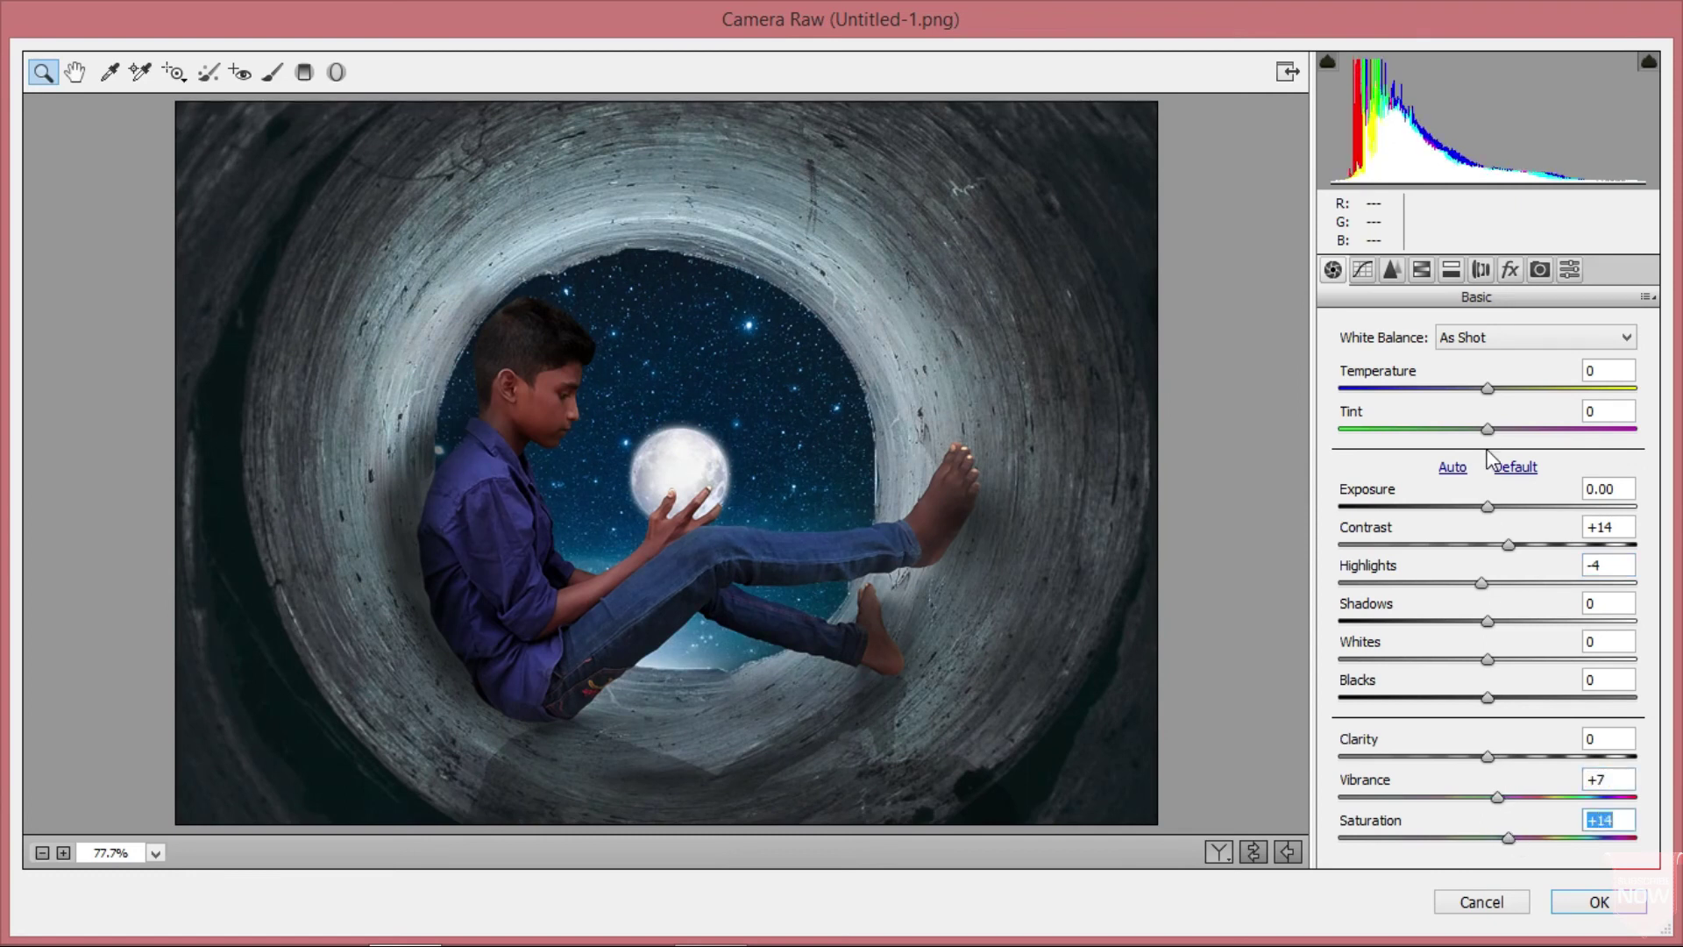
{"action": "left_click_drag", "start_coordinate": [1488, 429], "coordinate": [1480, 387]}
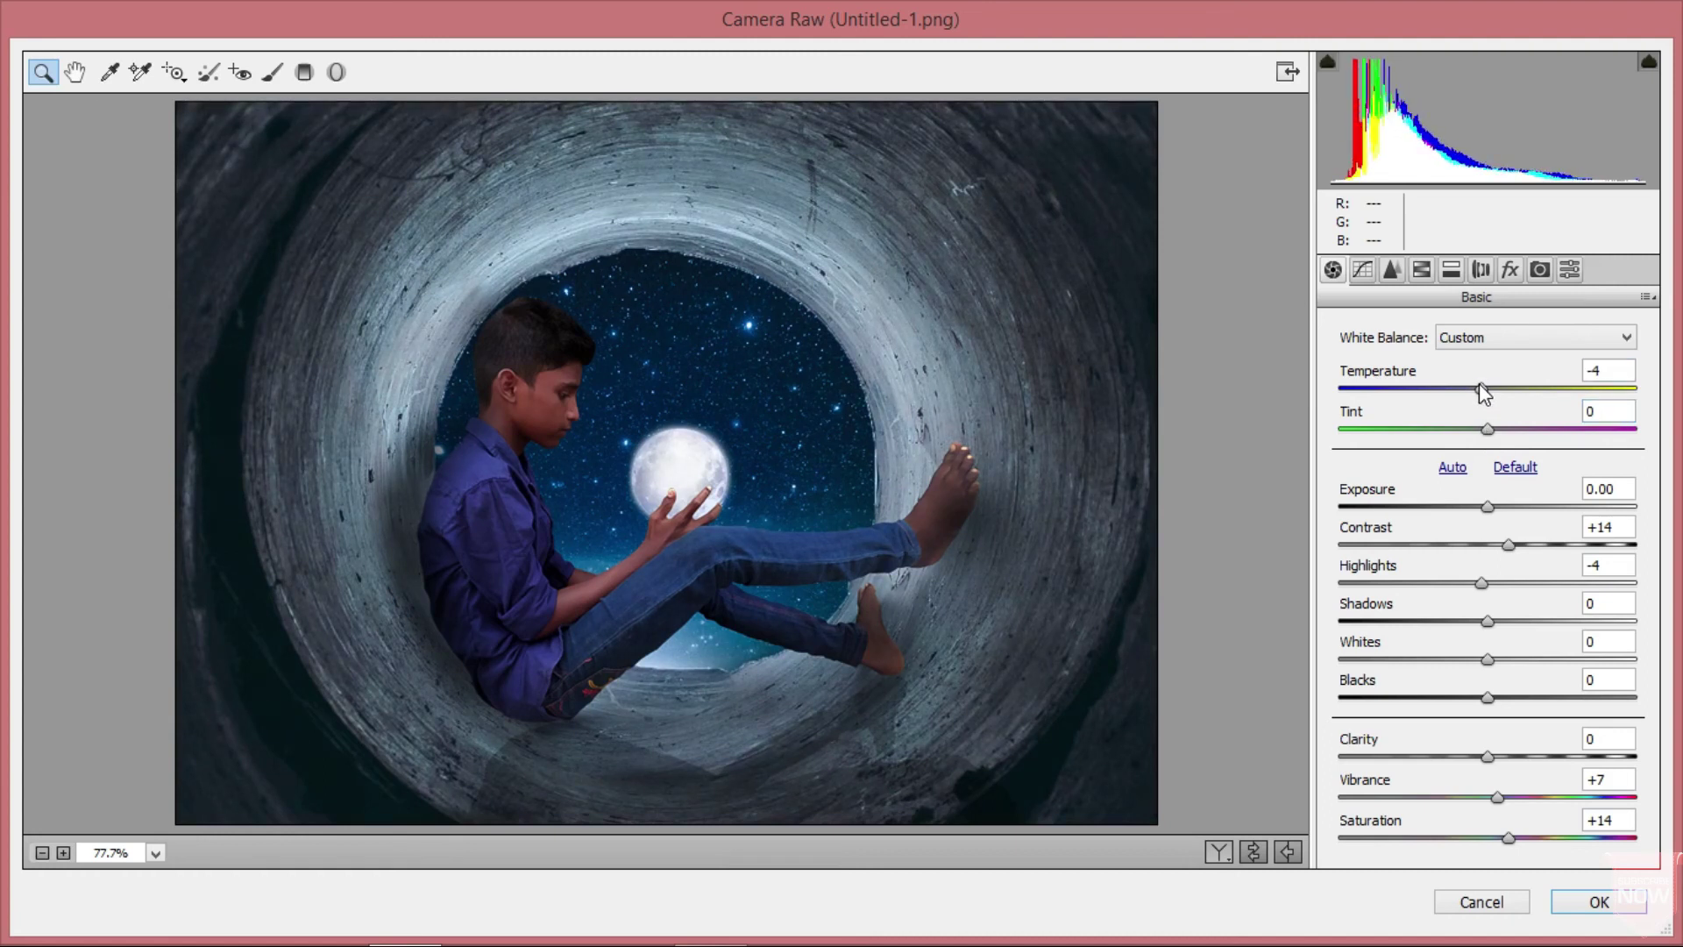
{"action": "left_click", "coordinate": [1591, 903]}
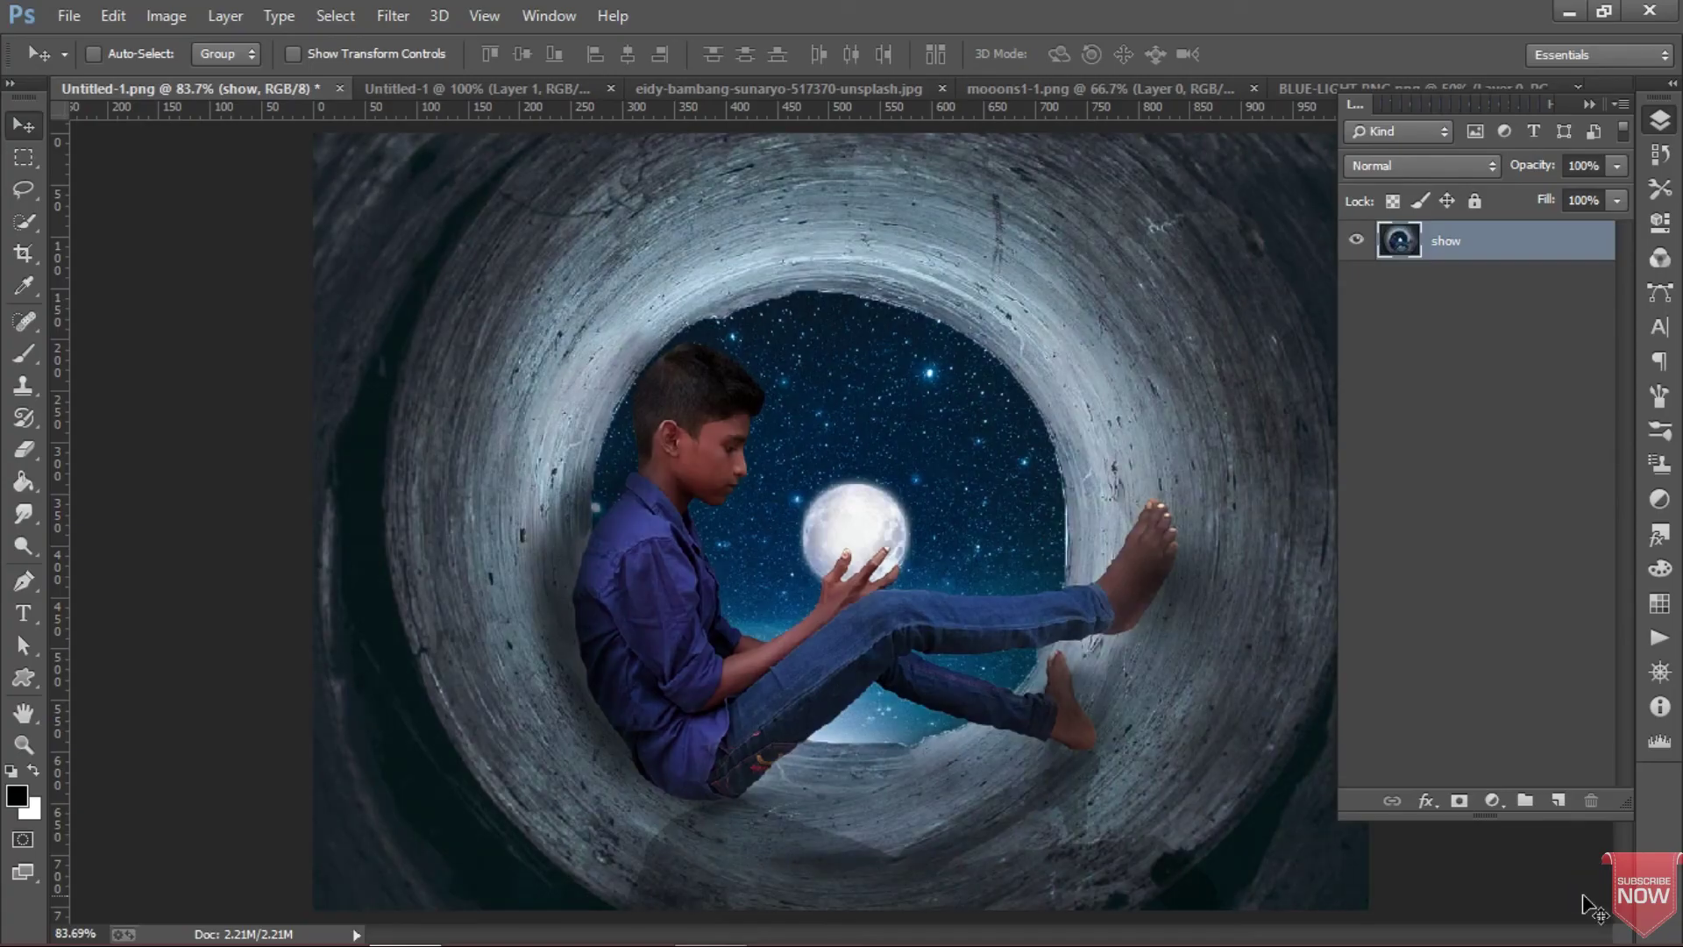
Step: Apply a Lens Correction vignette with amount -73 and midpoint +33
{"action": "left_click", "coordinate": [392, 16]}
{"action": "left_click", "coordinate": [417, 186]}
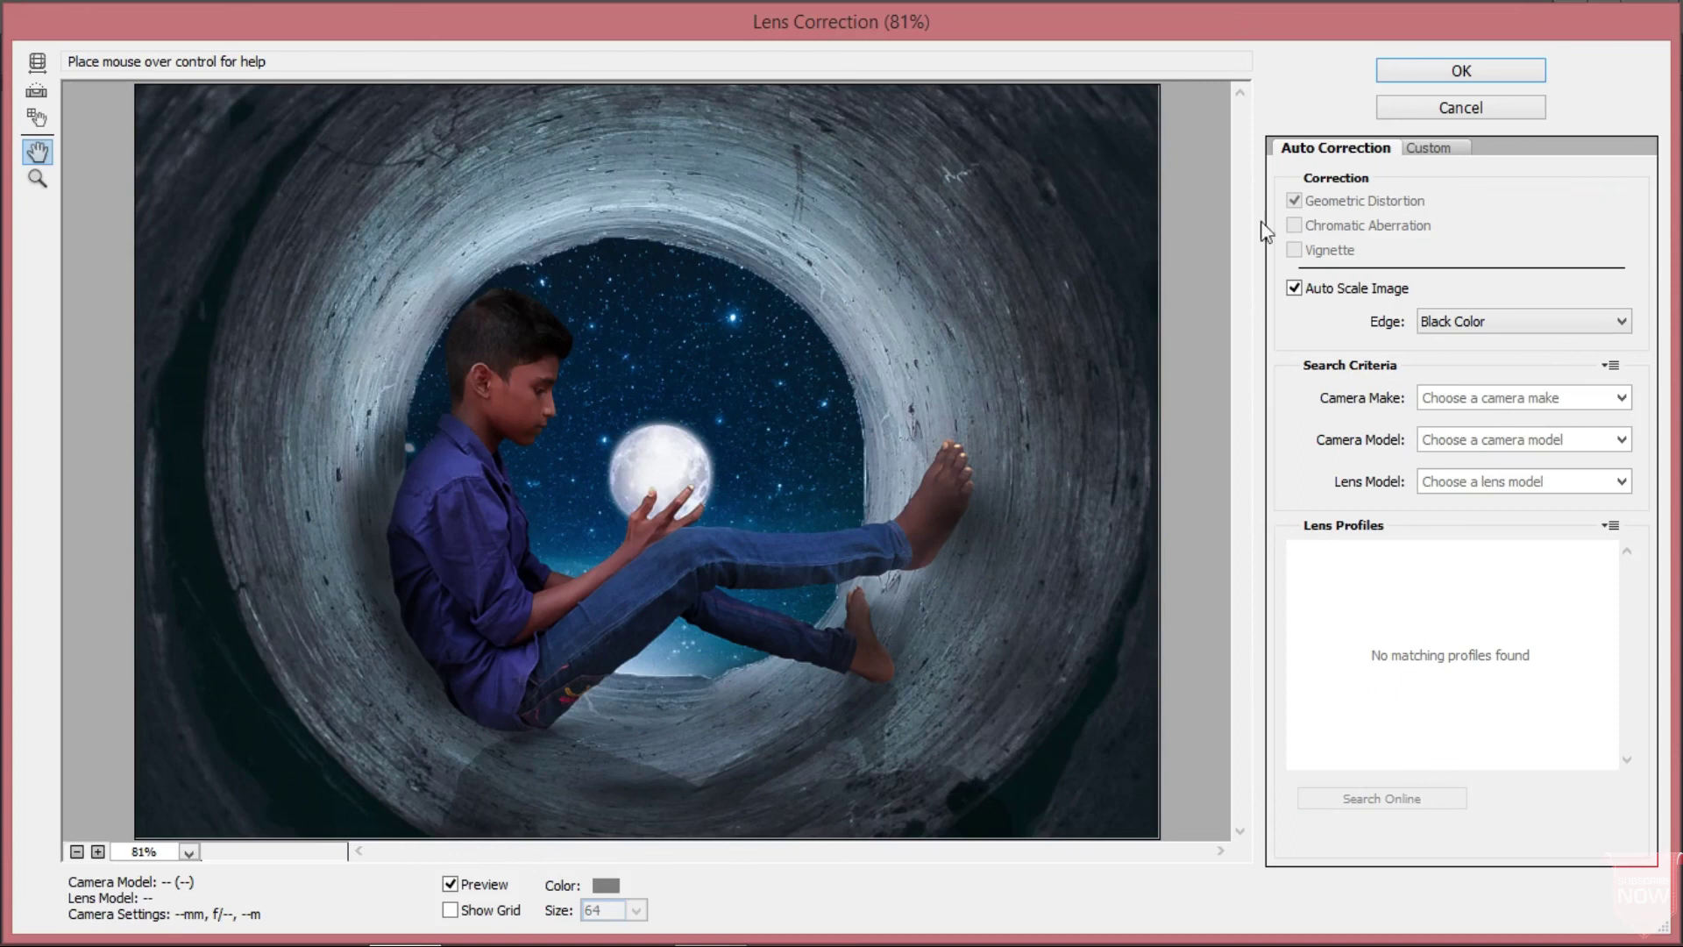
{"action": "left_click", "coordinate": [1427, 147]}
{"action": "left_click_drag", "start_coordinate": [1403, 521], "coordinate": [1413, 520]}
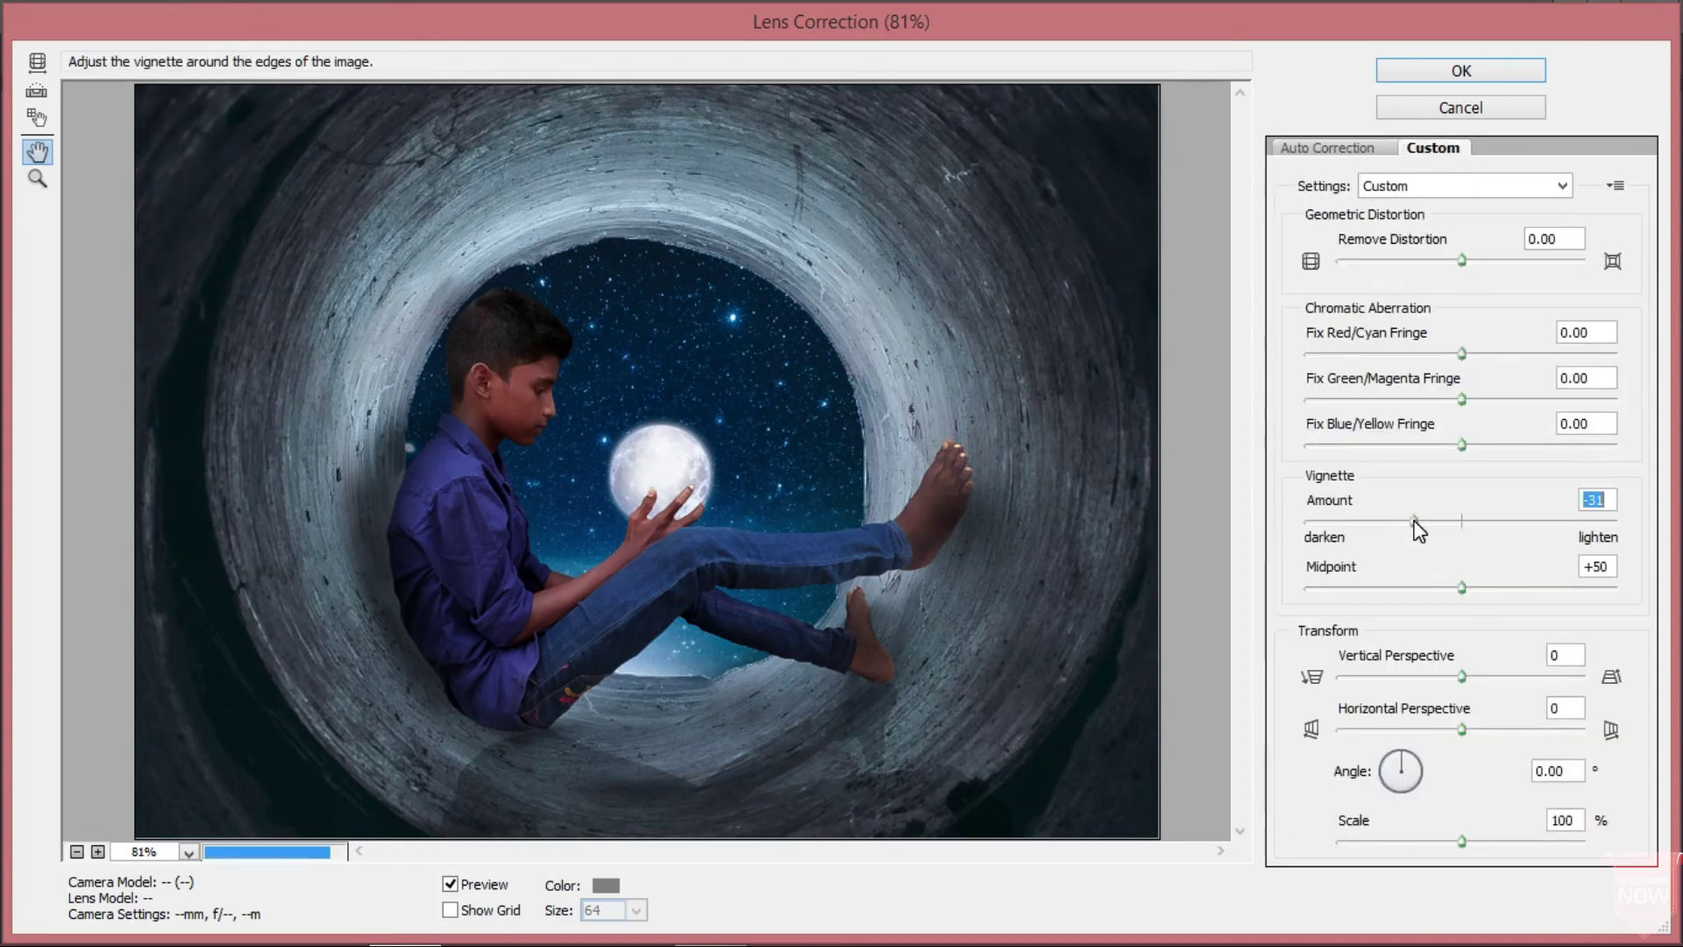
{"action": "left_click", "coordinate": [1408, 588]}
{"action": "left_click", "coordinate": [1364, 521]}
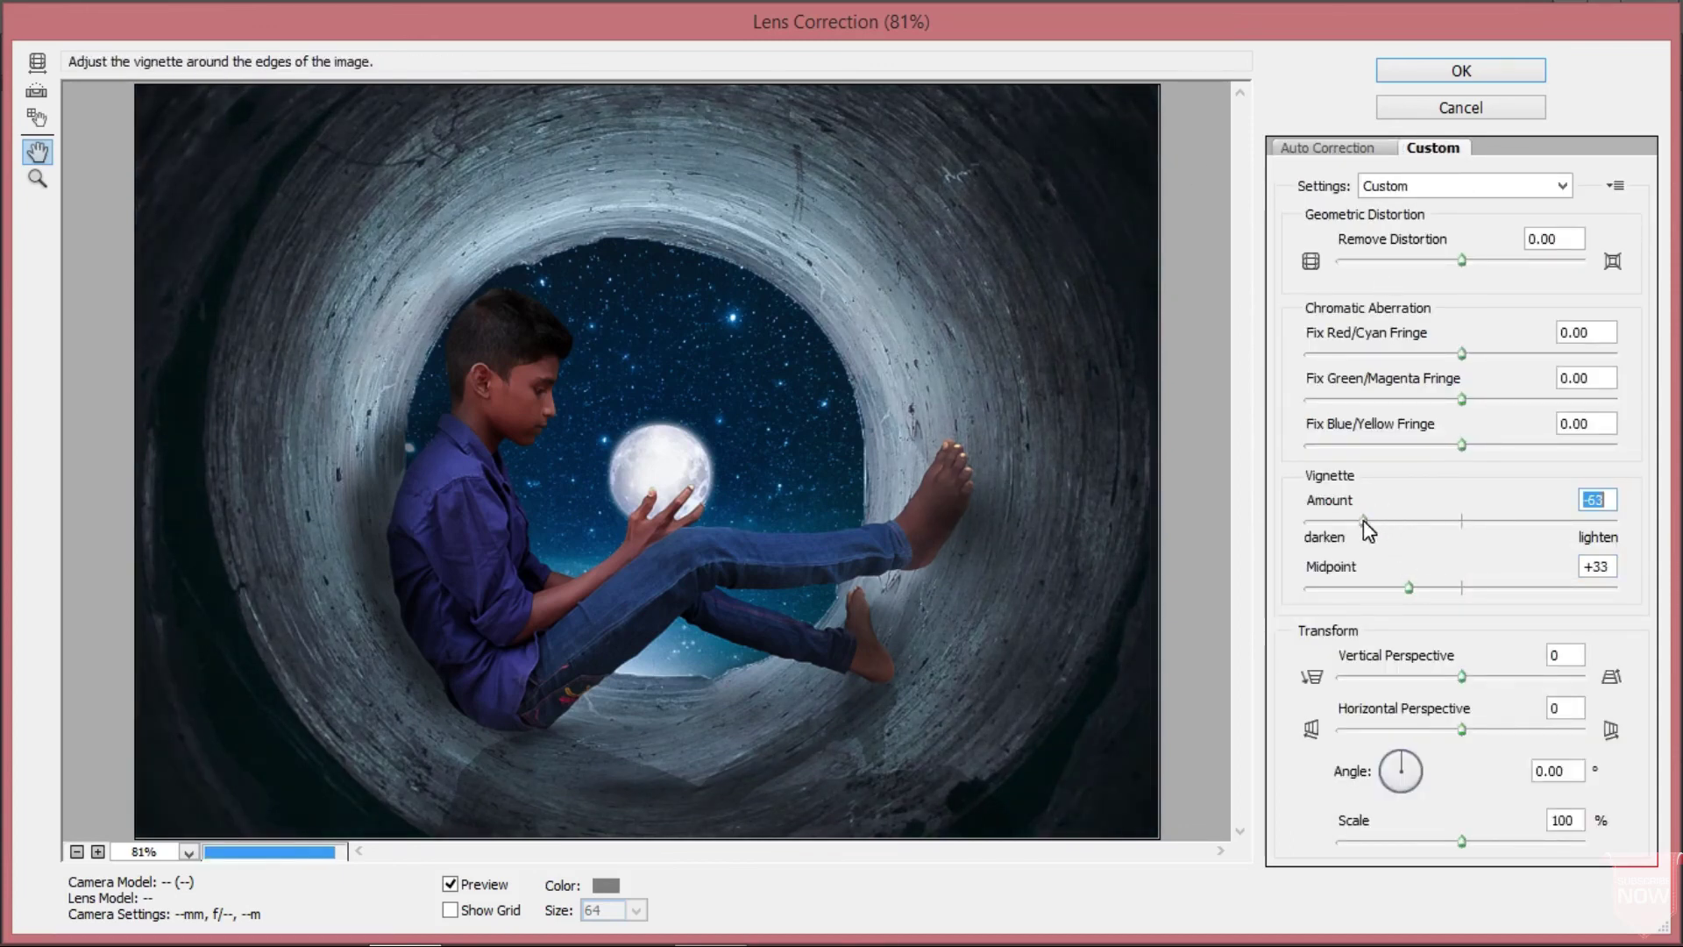
{"action": "left_click_drag", "start_coordinate": [1365, 521], "coordinate": [1348, 521]}
{"action": "left_click", "coordinate": [1451, 68]}
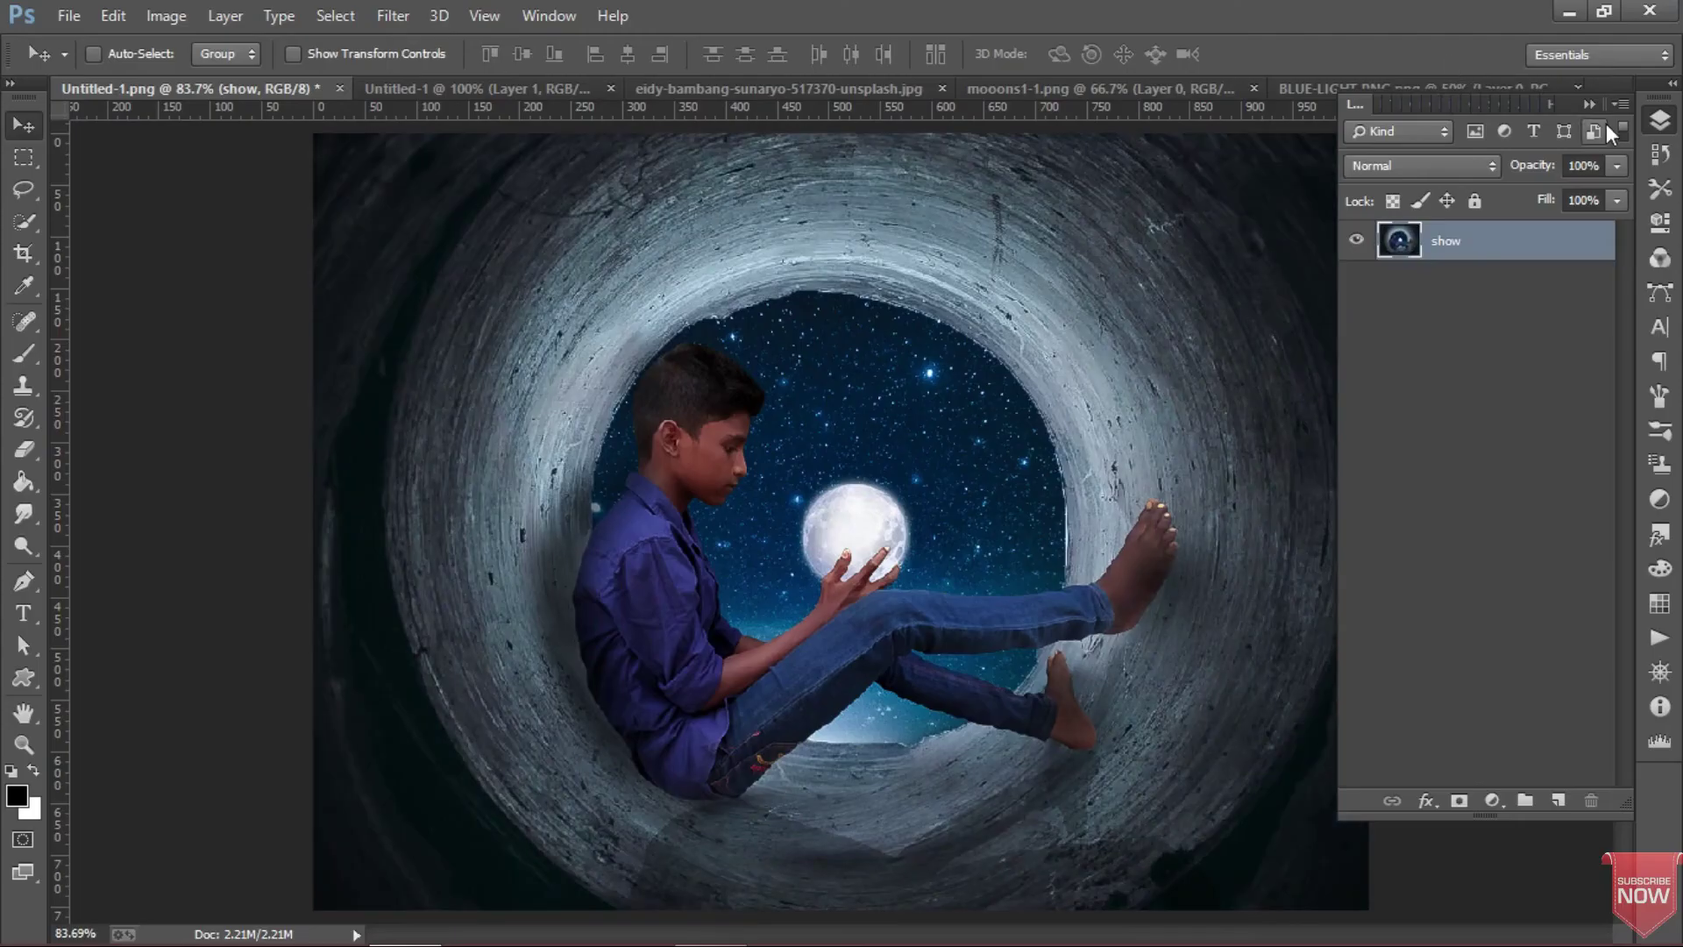
{"action": "left_click", "coordinate": [1653, 156]}
{"action": "left_click", "coordinate": [1473, 655]}
{"action": "left_click", "coordinate": [1469, 712]}
{"action": "left_click", "coordinate": [1672, 83]}
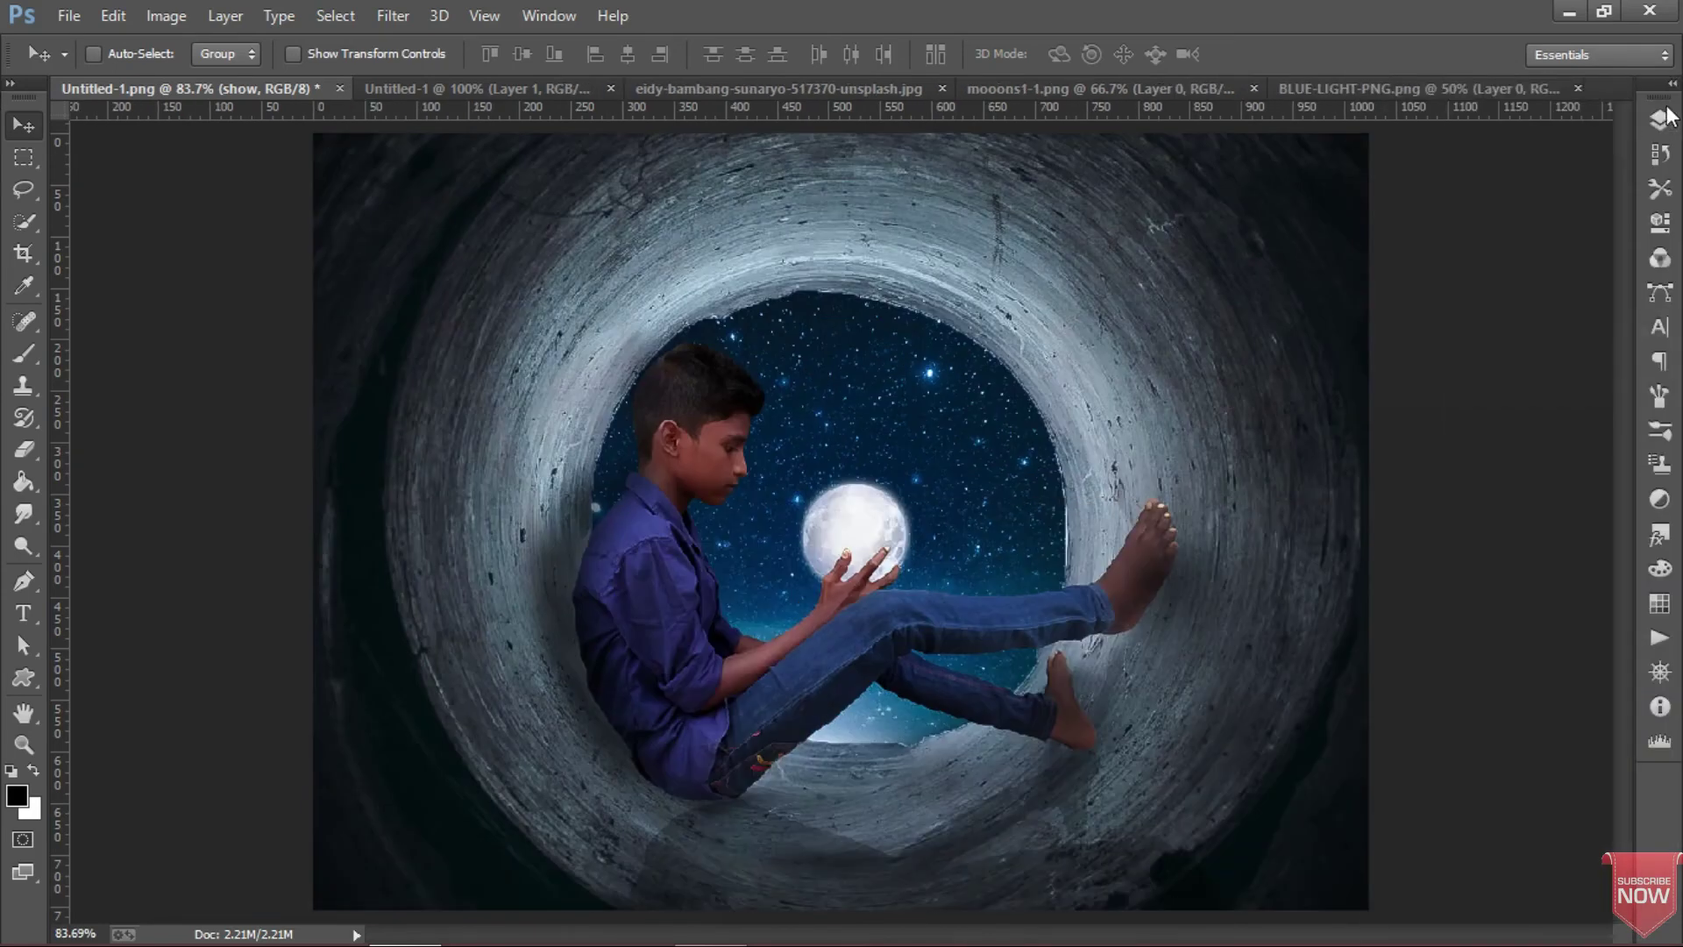
{"action": "left_click", "coordinate": [1664, 119]}
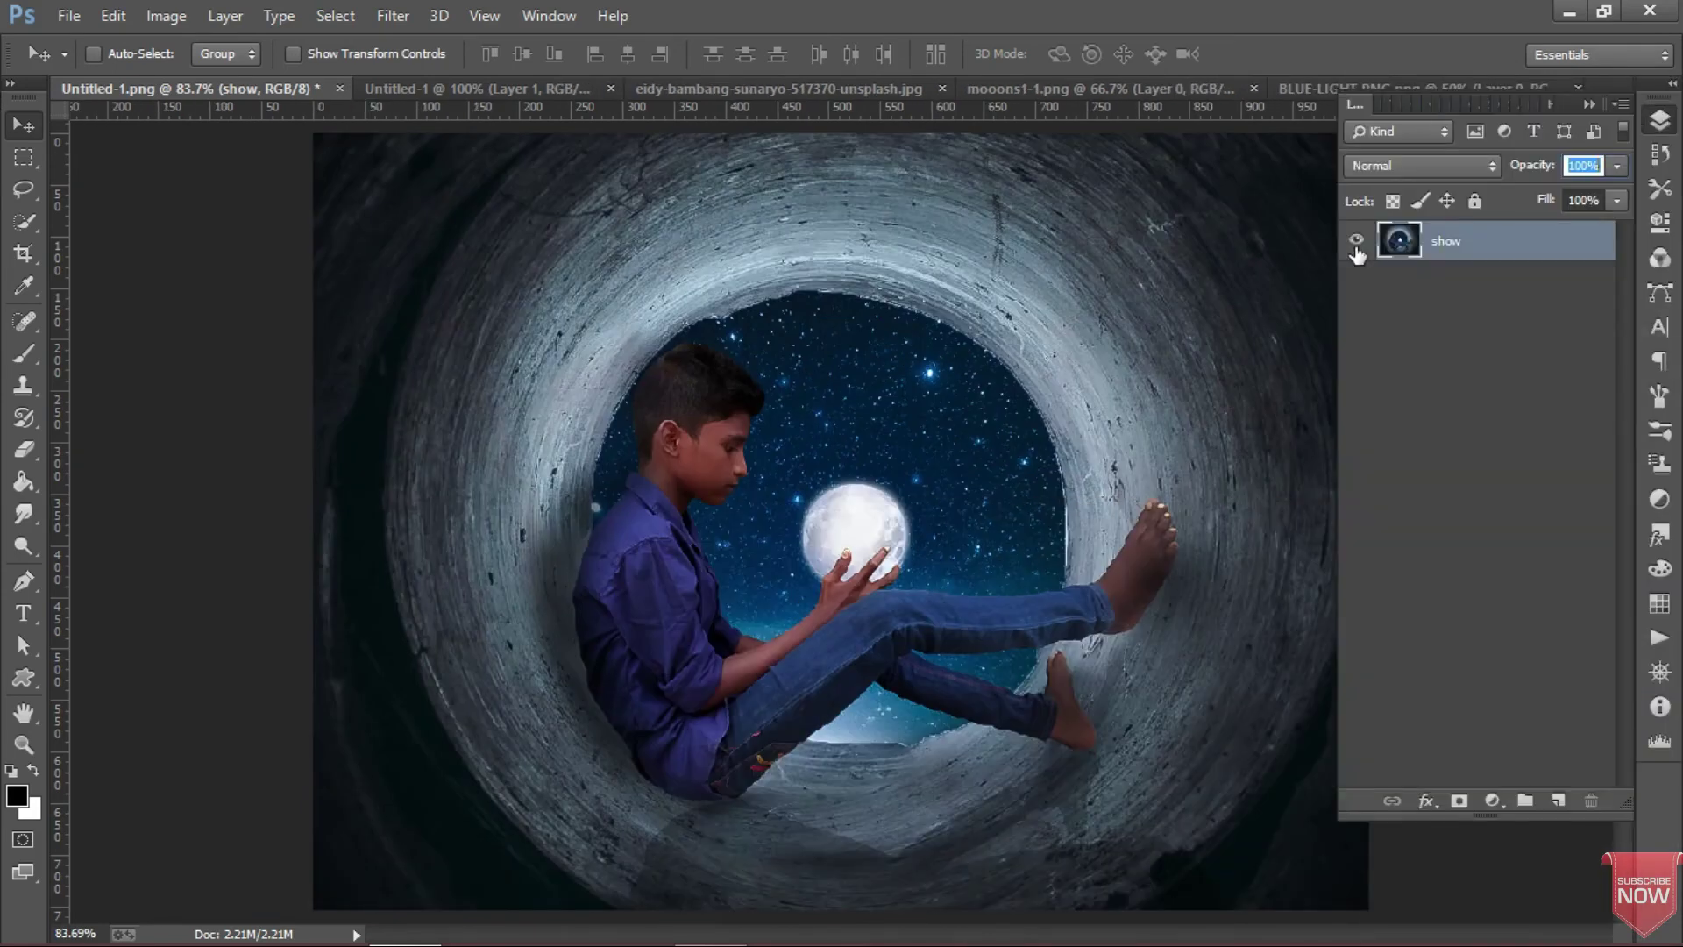
{"action": "left_click", "coordinate": [1357, 242]}
{"action": "left_click", "coordinate": [1356, 242]}
{"action": "left_click", "coordinate": [1587, 105]}
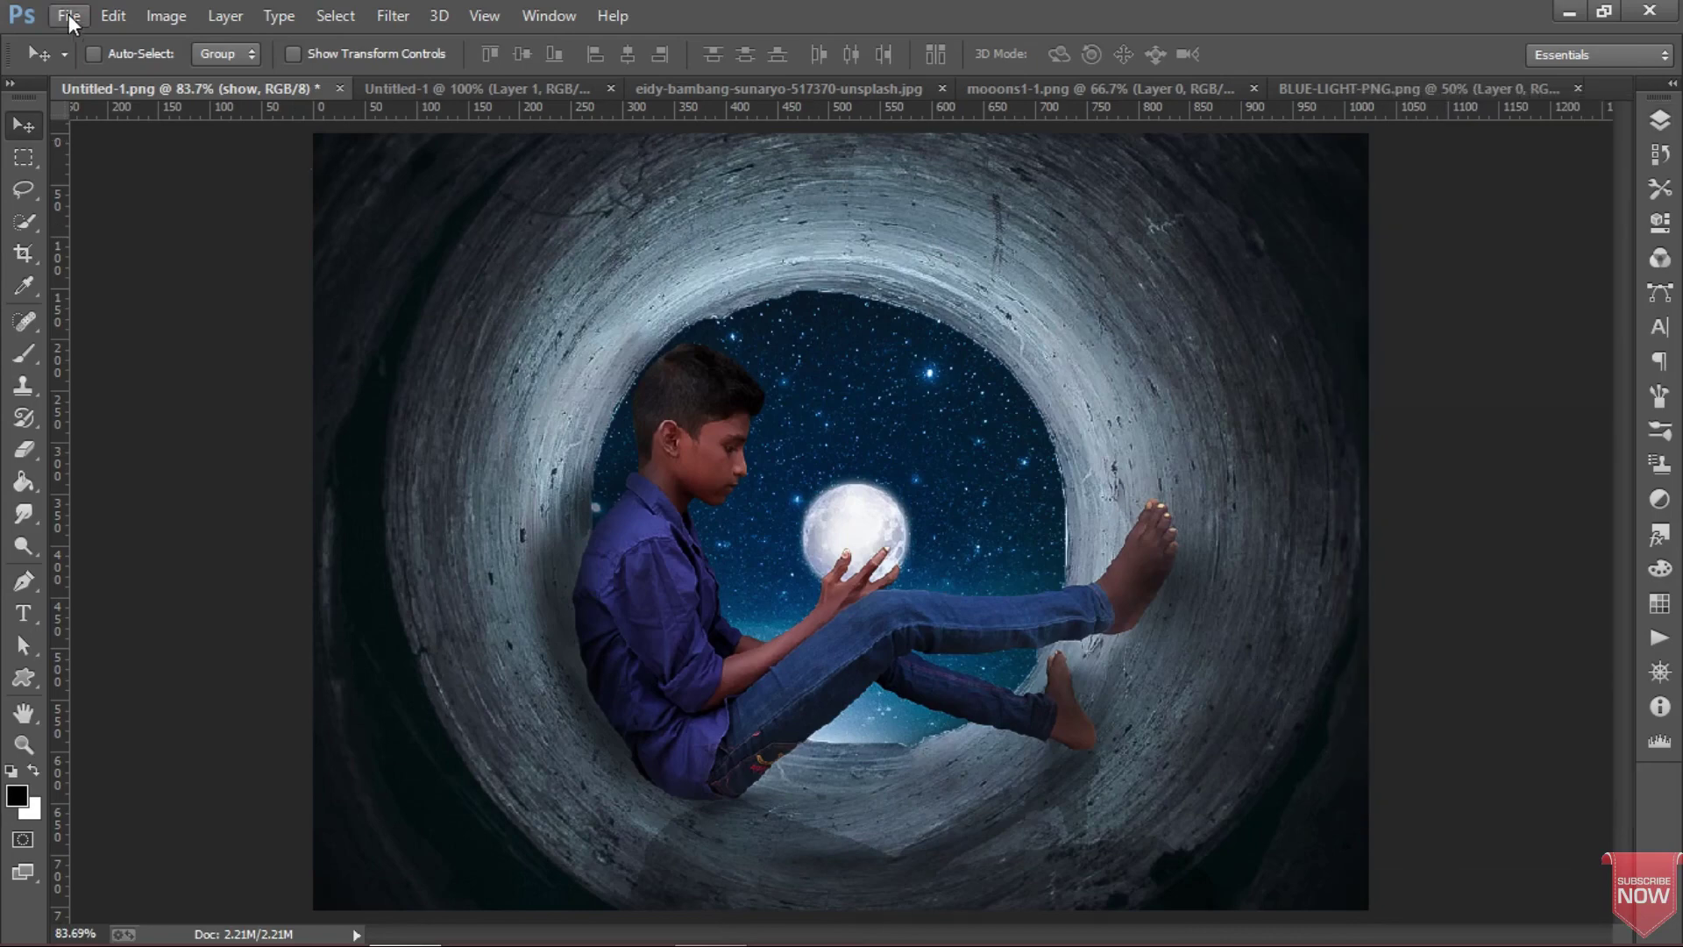
{"action": "left_click", "coordinate": [70, 16]}
{"action": "left_click", "coordinate": [114, 245]}
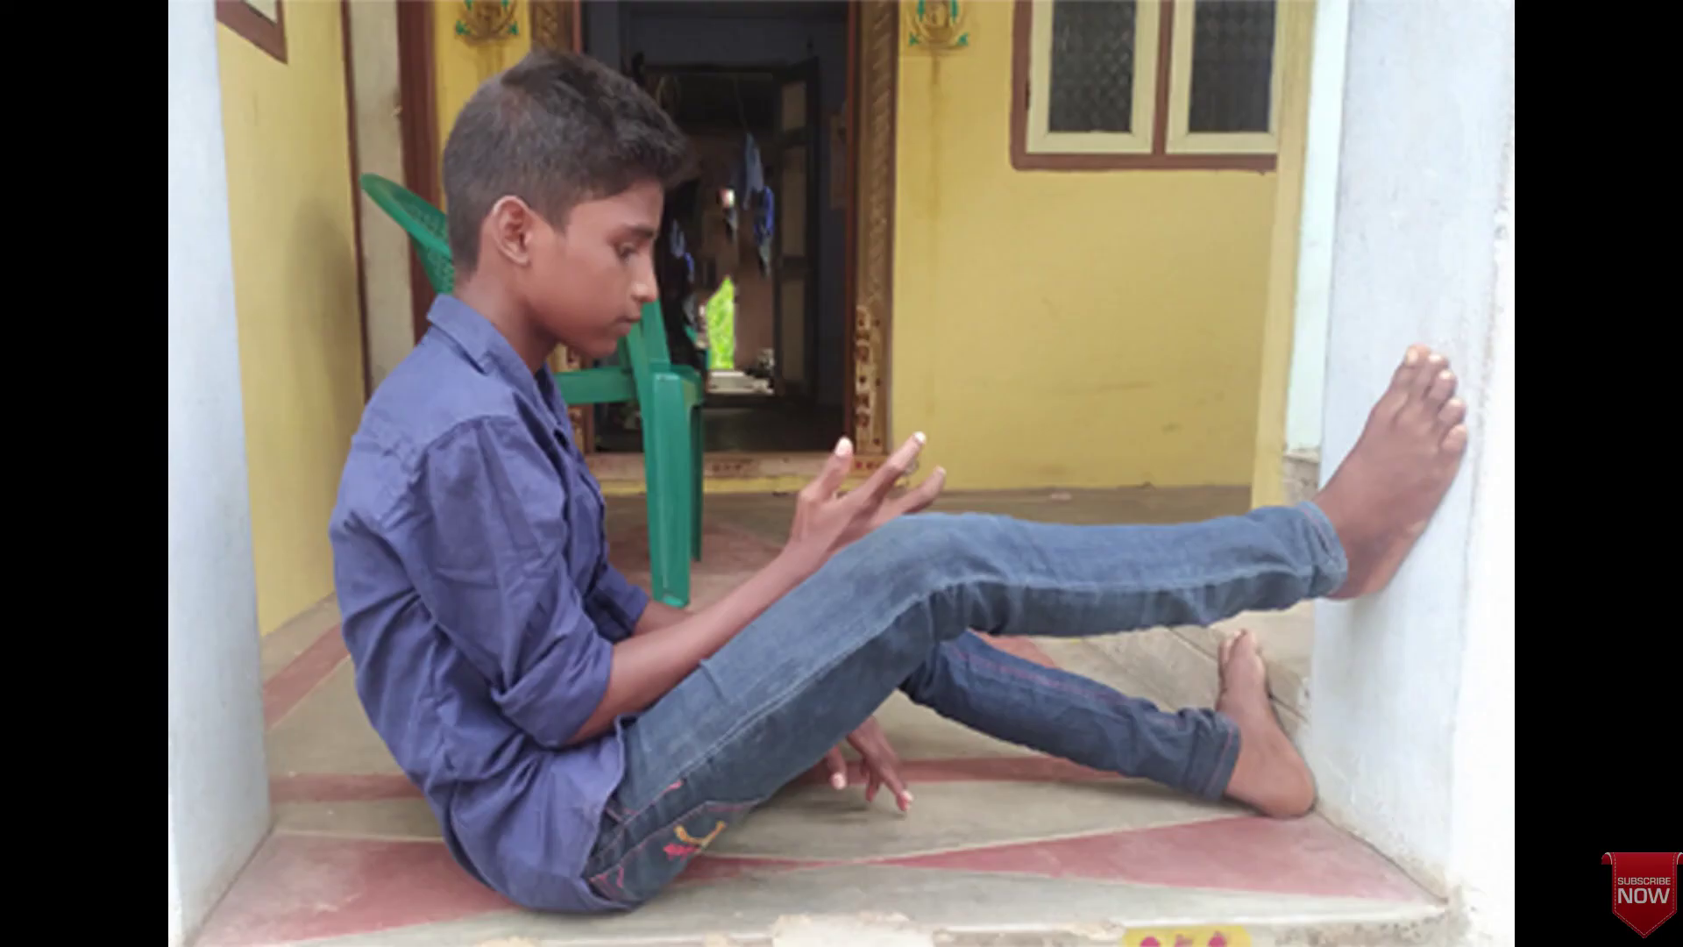